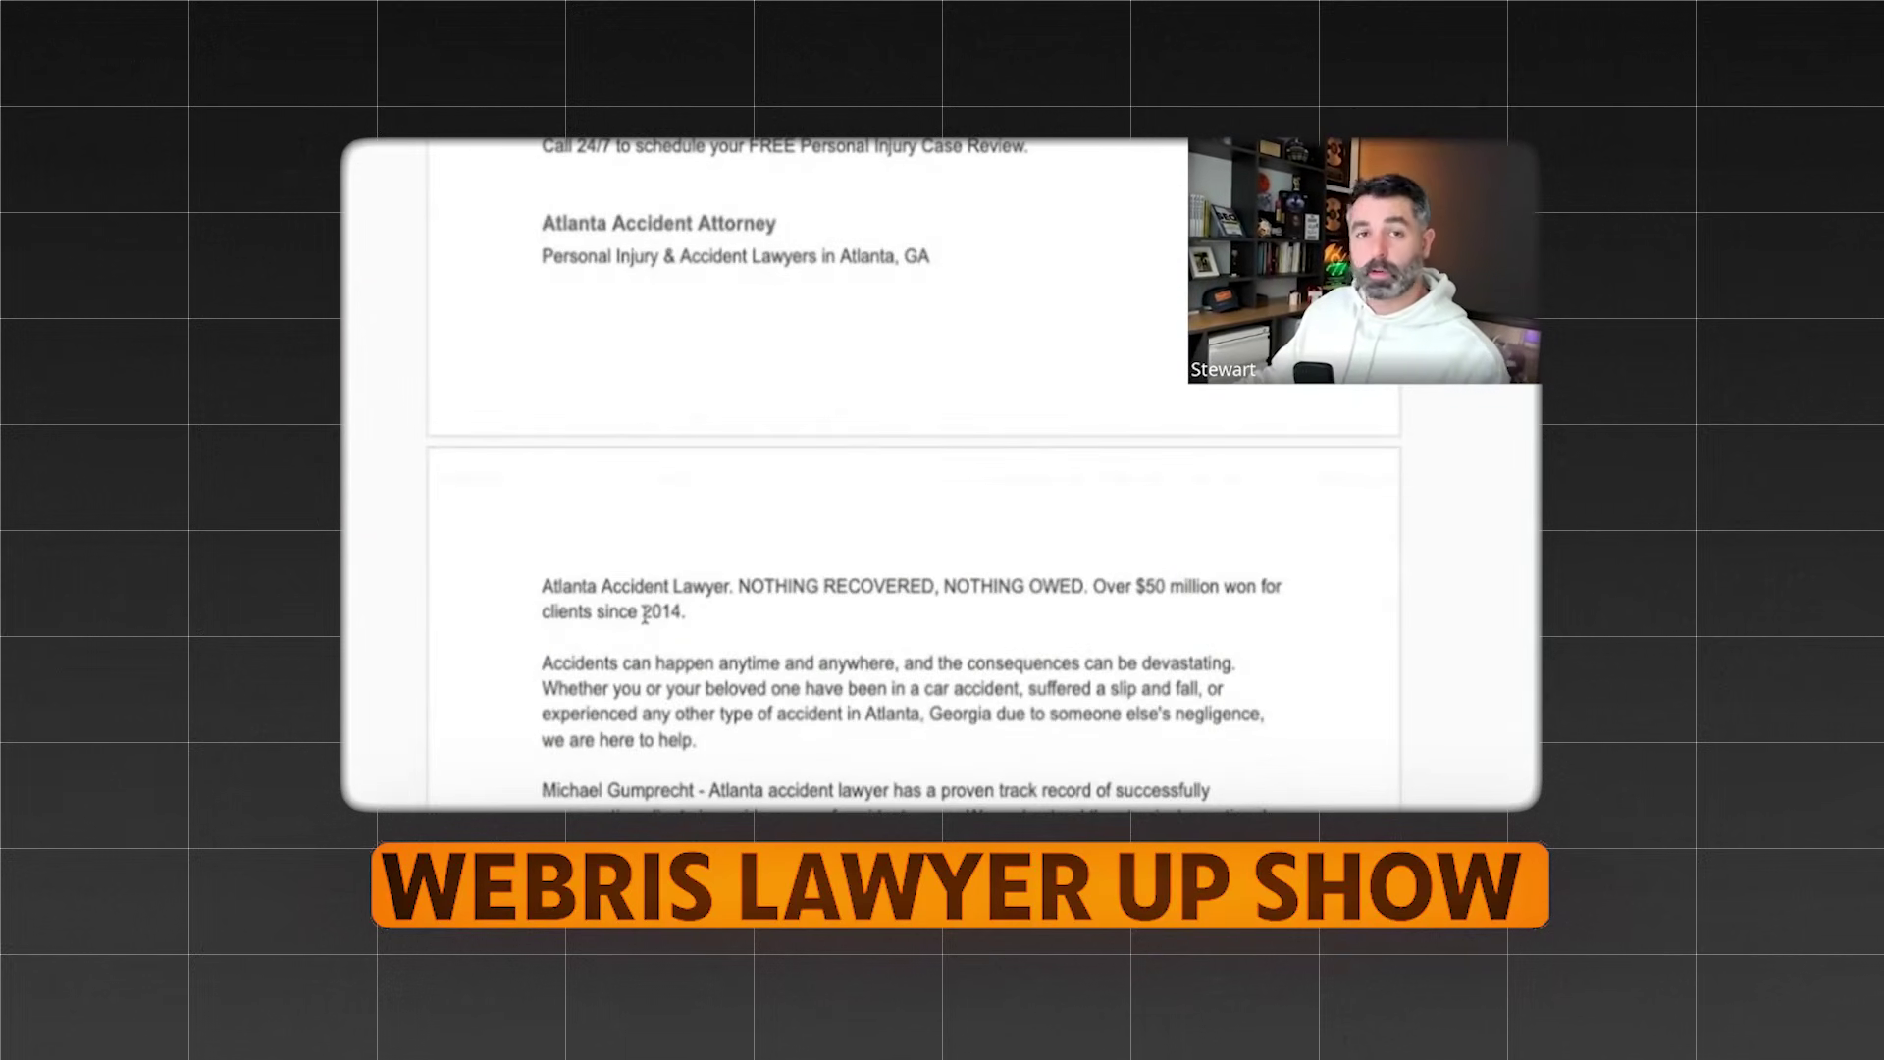
pyautogui.scroll(10, 742, 566)
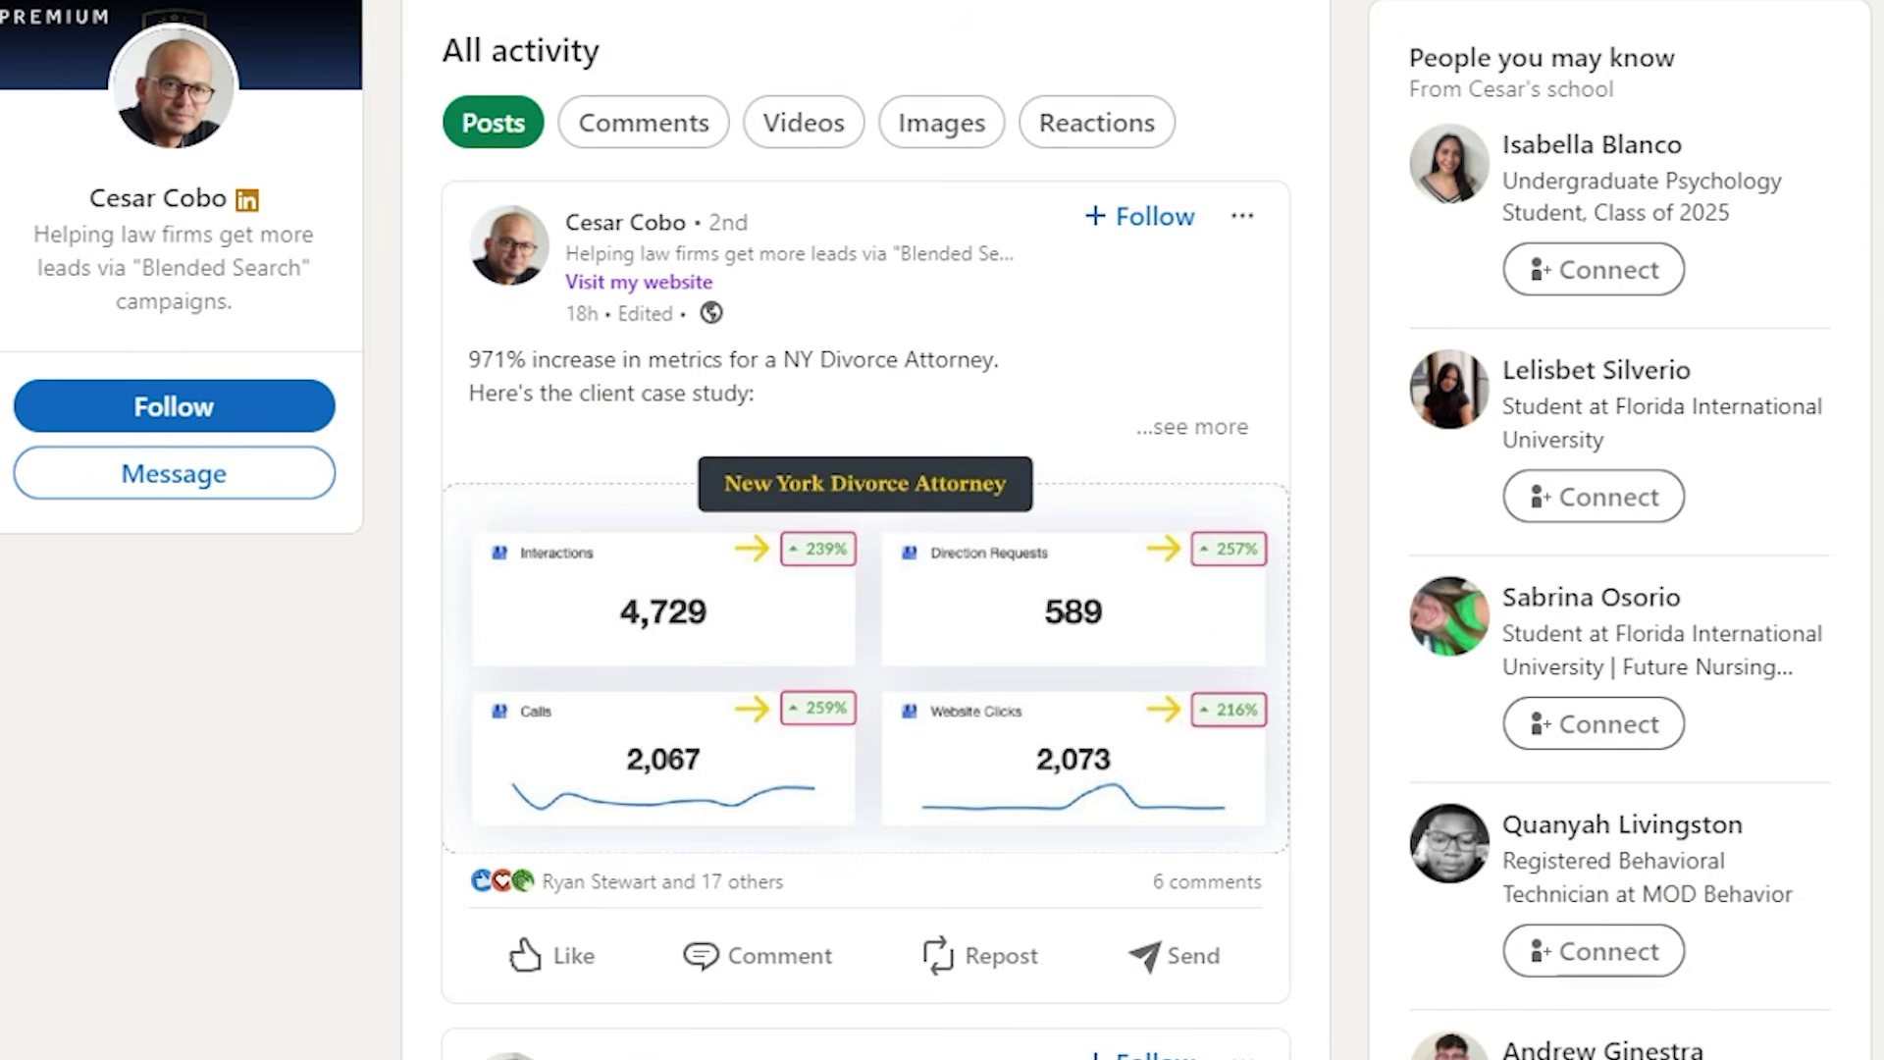
# Look through the law firm case study and marketing posts in the LinkedIn profile's activity feed.
pyautogui.scroll(-2, 1128, 540)
pyautogui.scroll(-10, 863, 530)
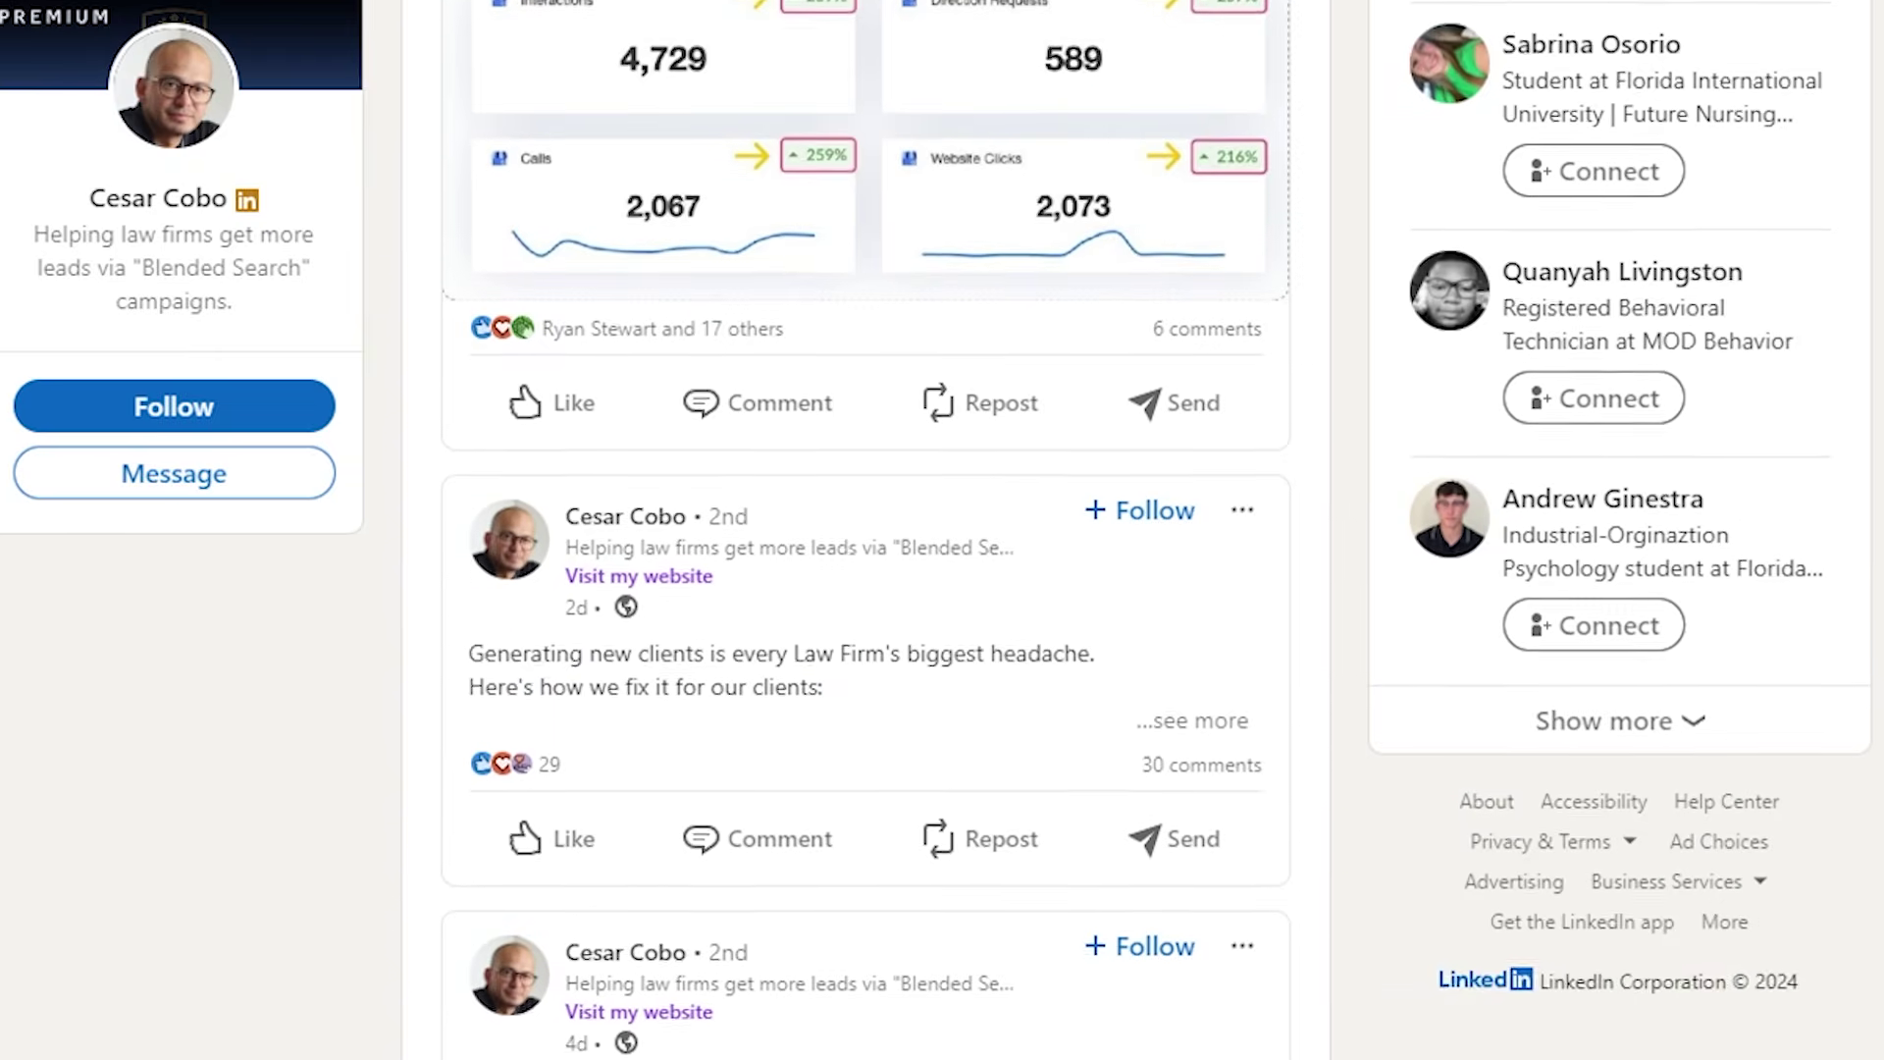
pyautogui.scroll(-12, 864, 530)
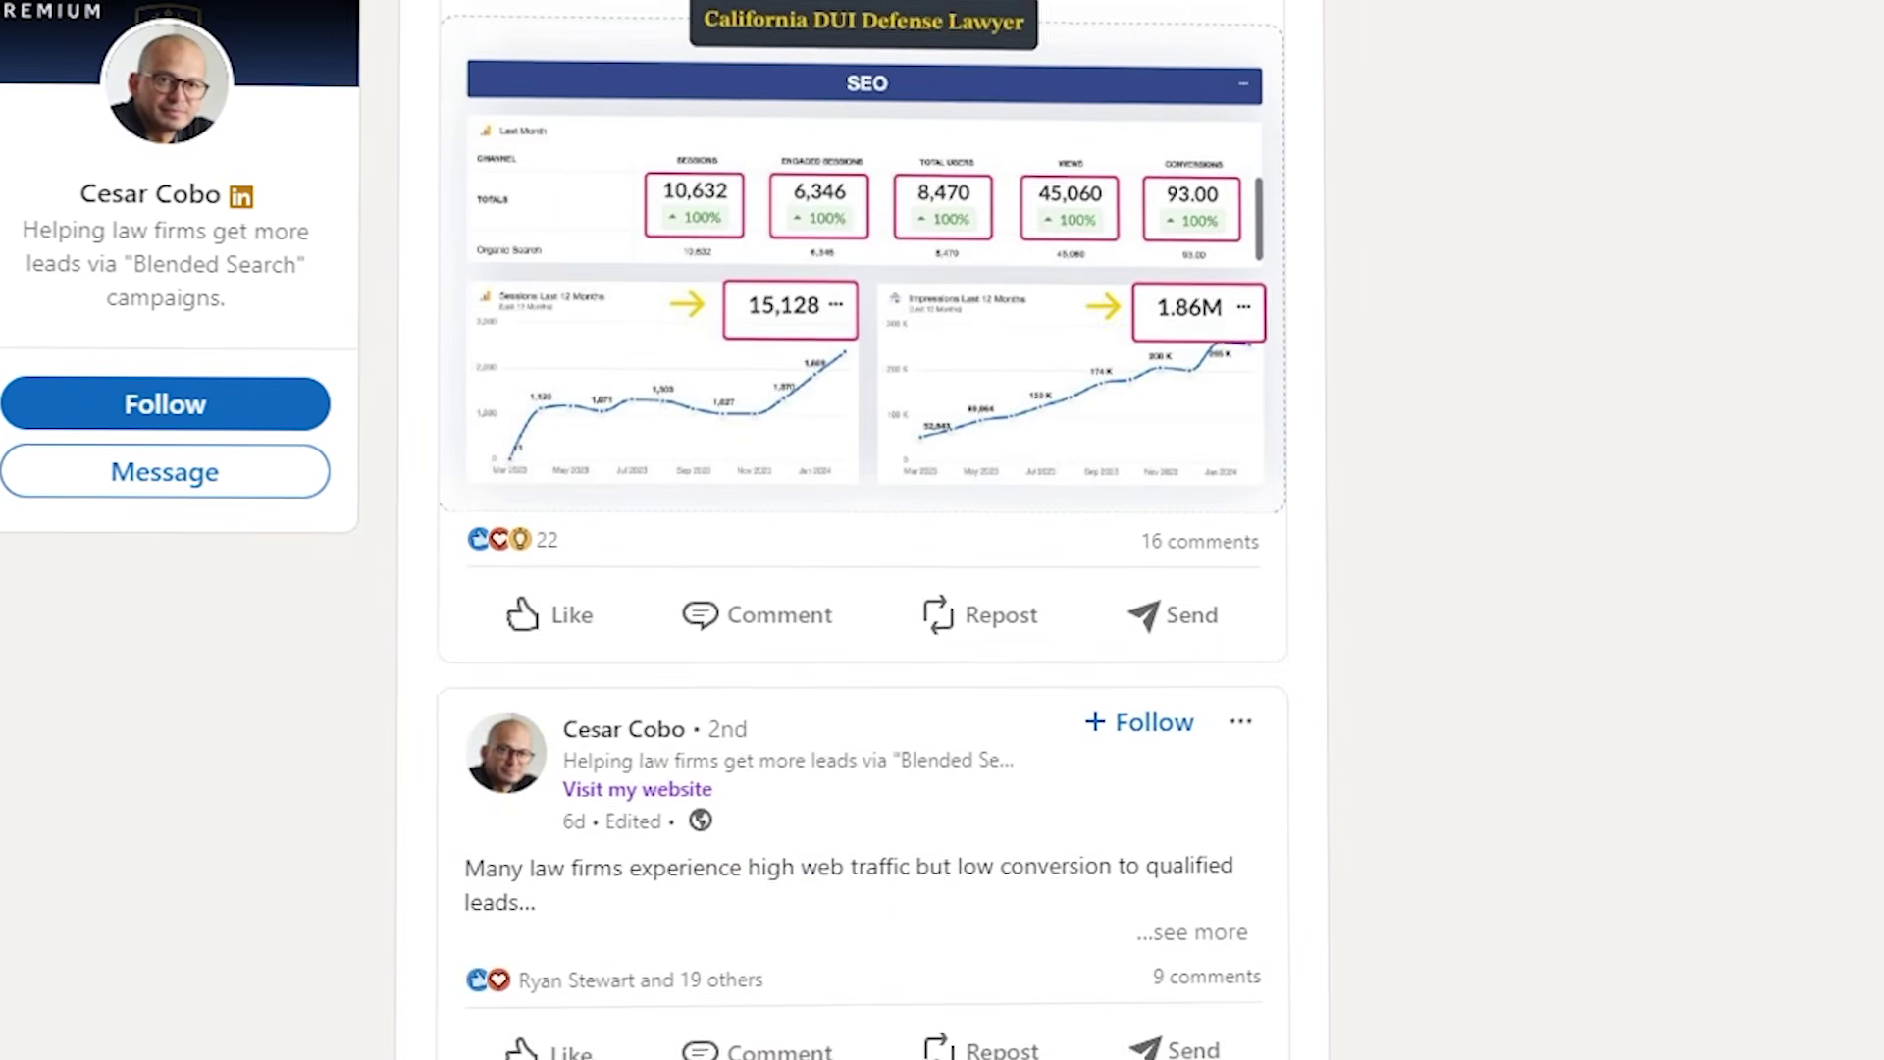
pyautogui.scroll(-12, 864, 529)
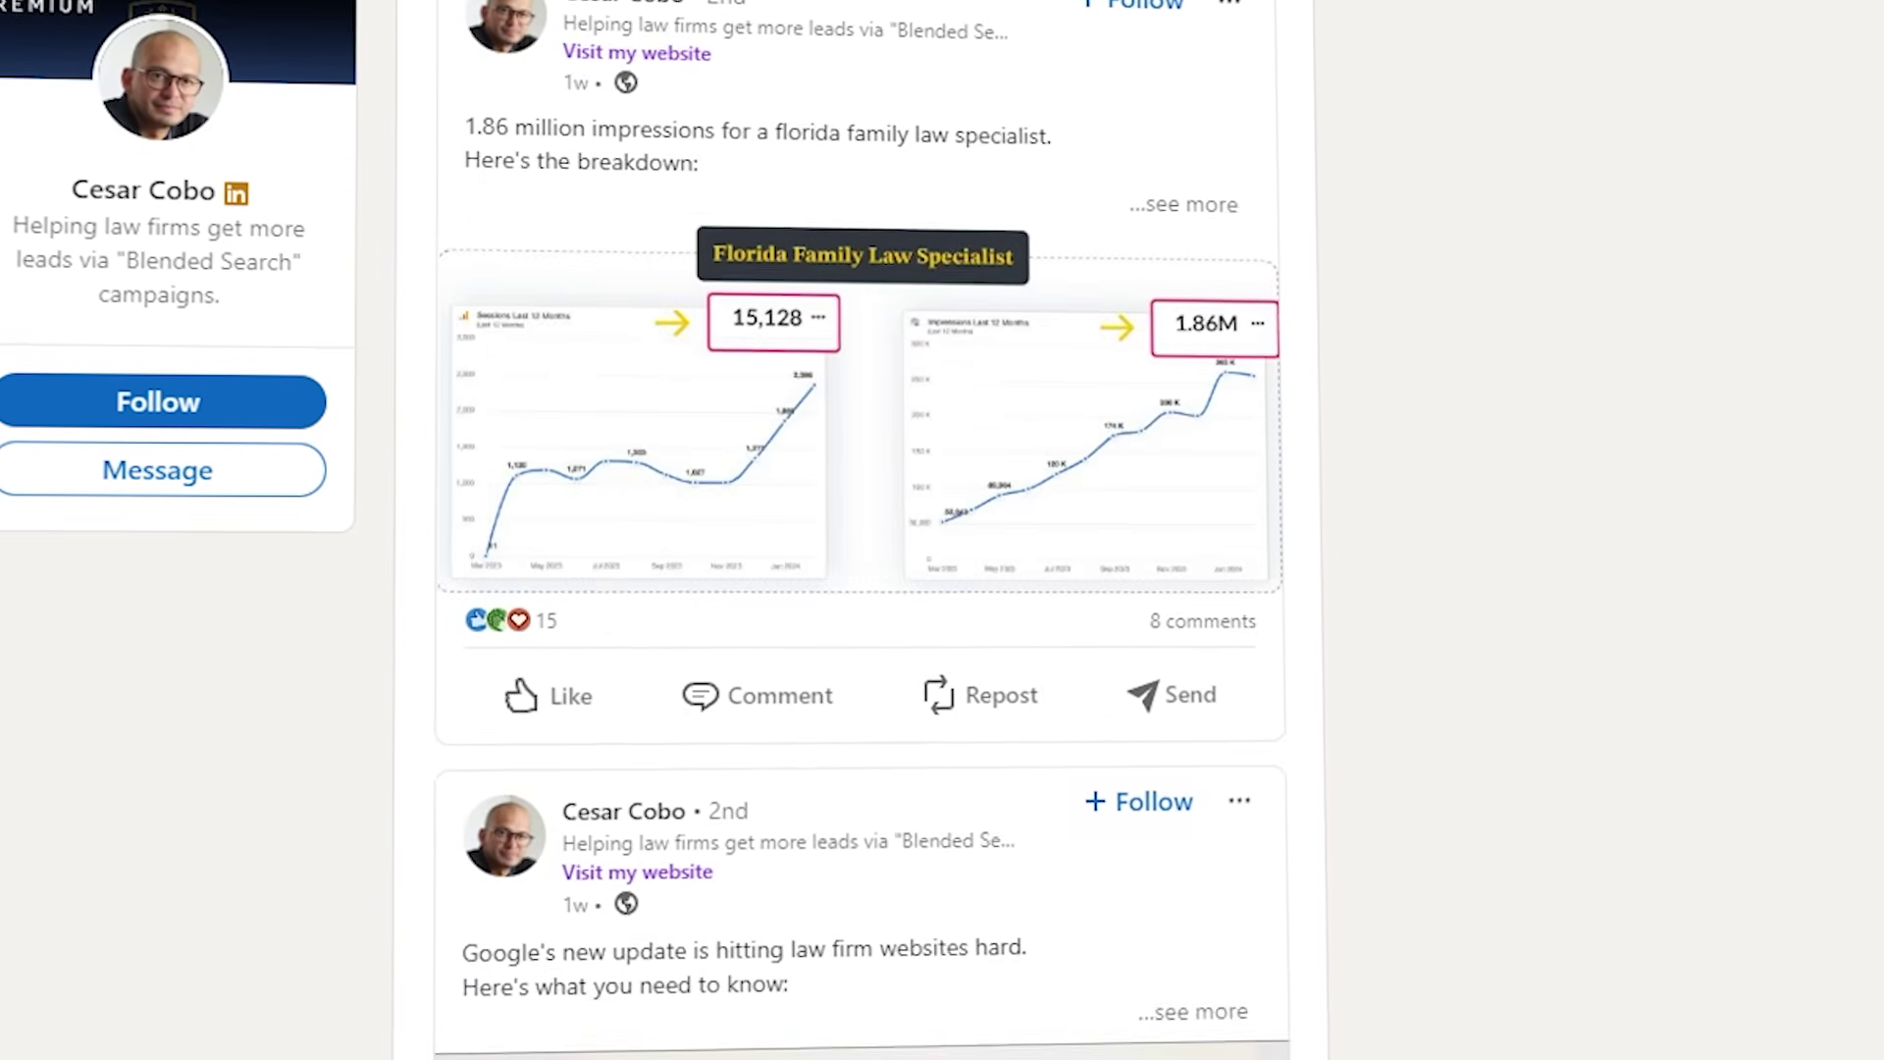
pyautogui.scroll(-6, 864, 530)
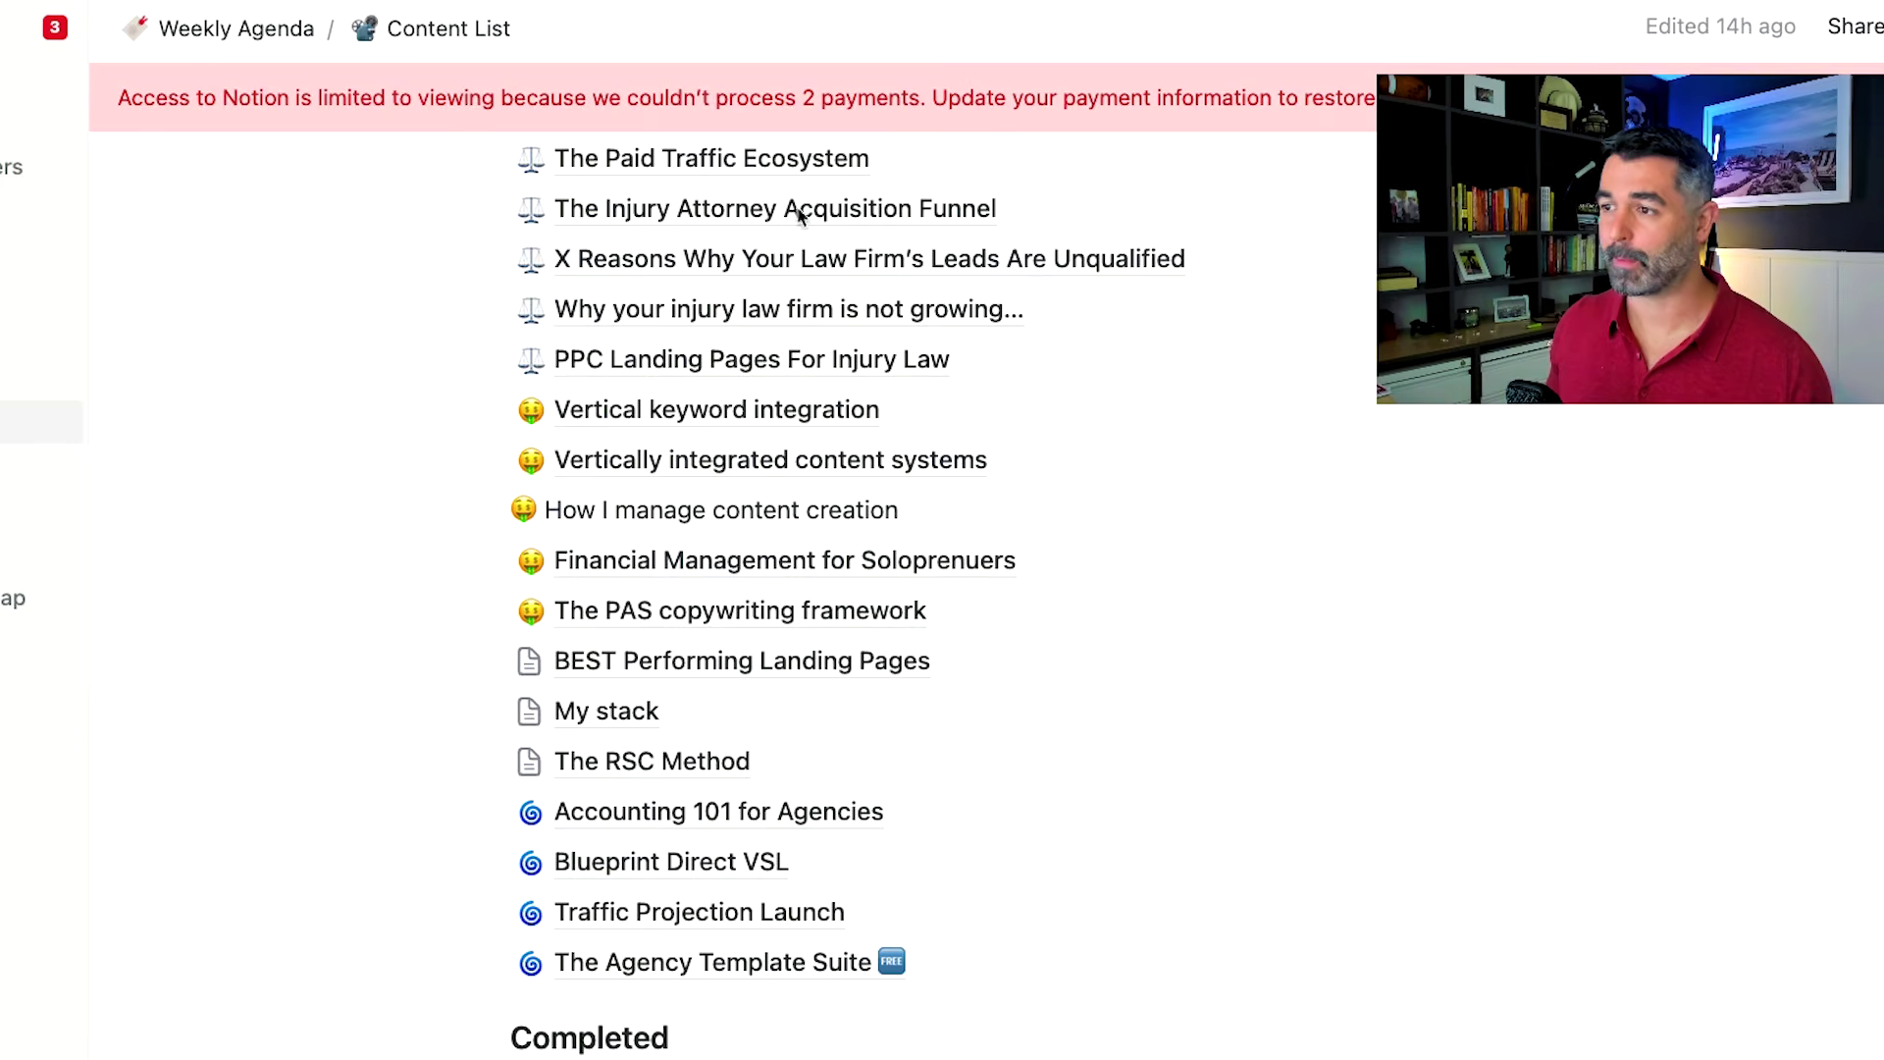
# Look over the Ads and Videos sections of the Content List page in Notion.
pyautogui.scroll(5, 1021, 520)
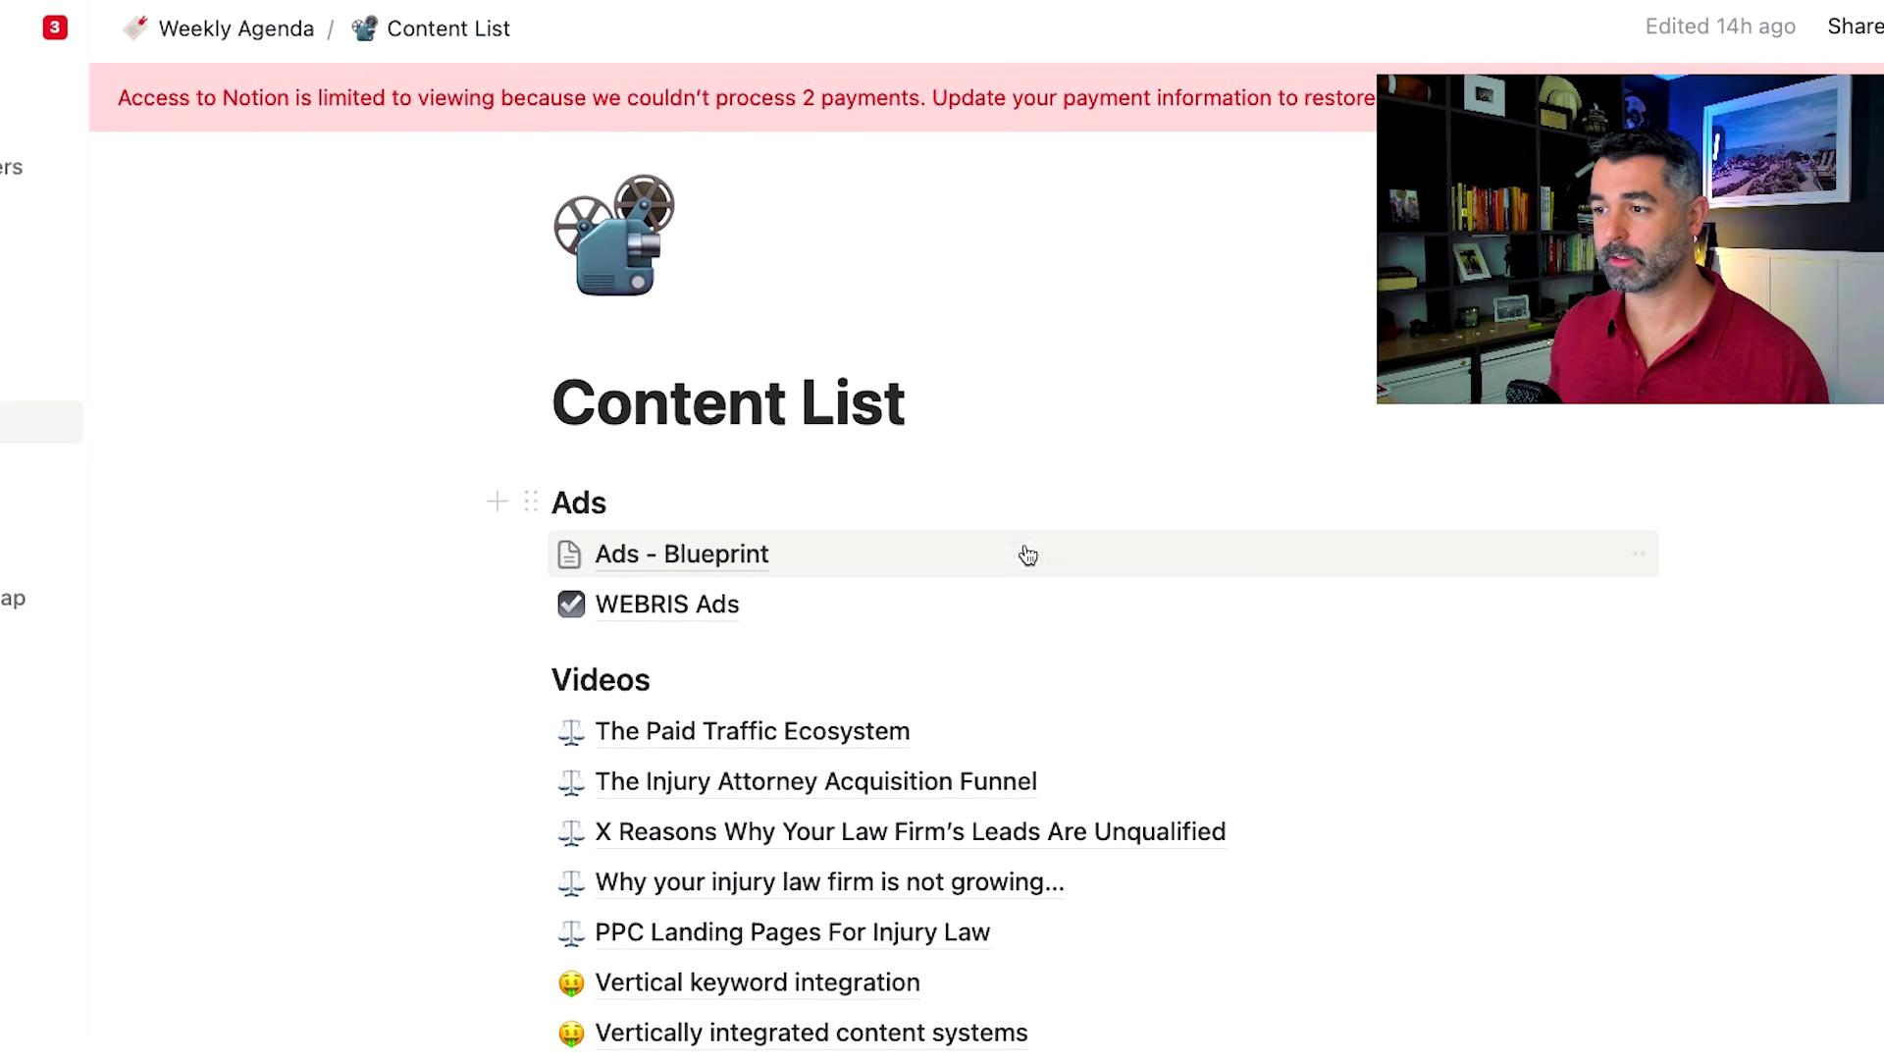
pyautogui.scroll(-2, 1492, 599)
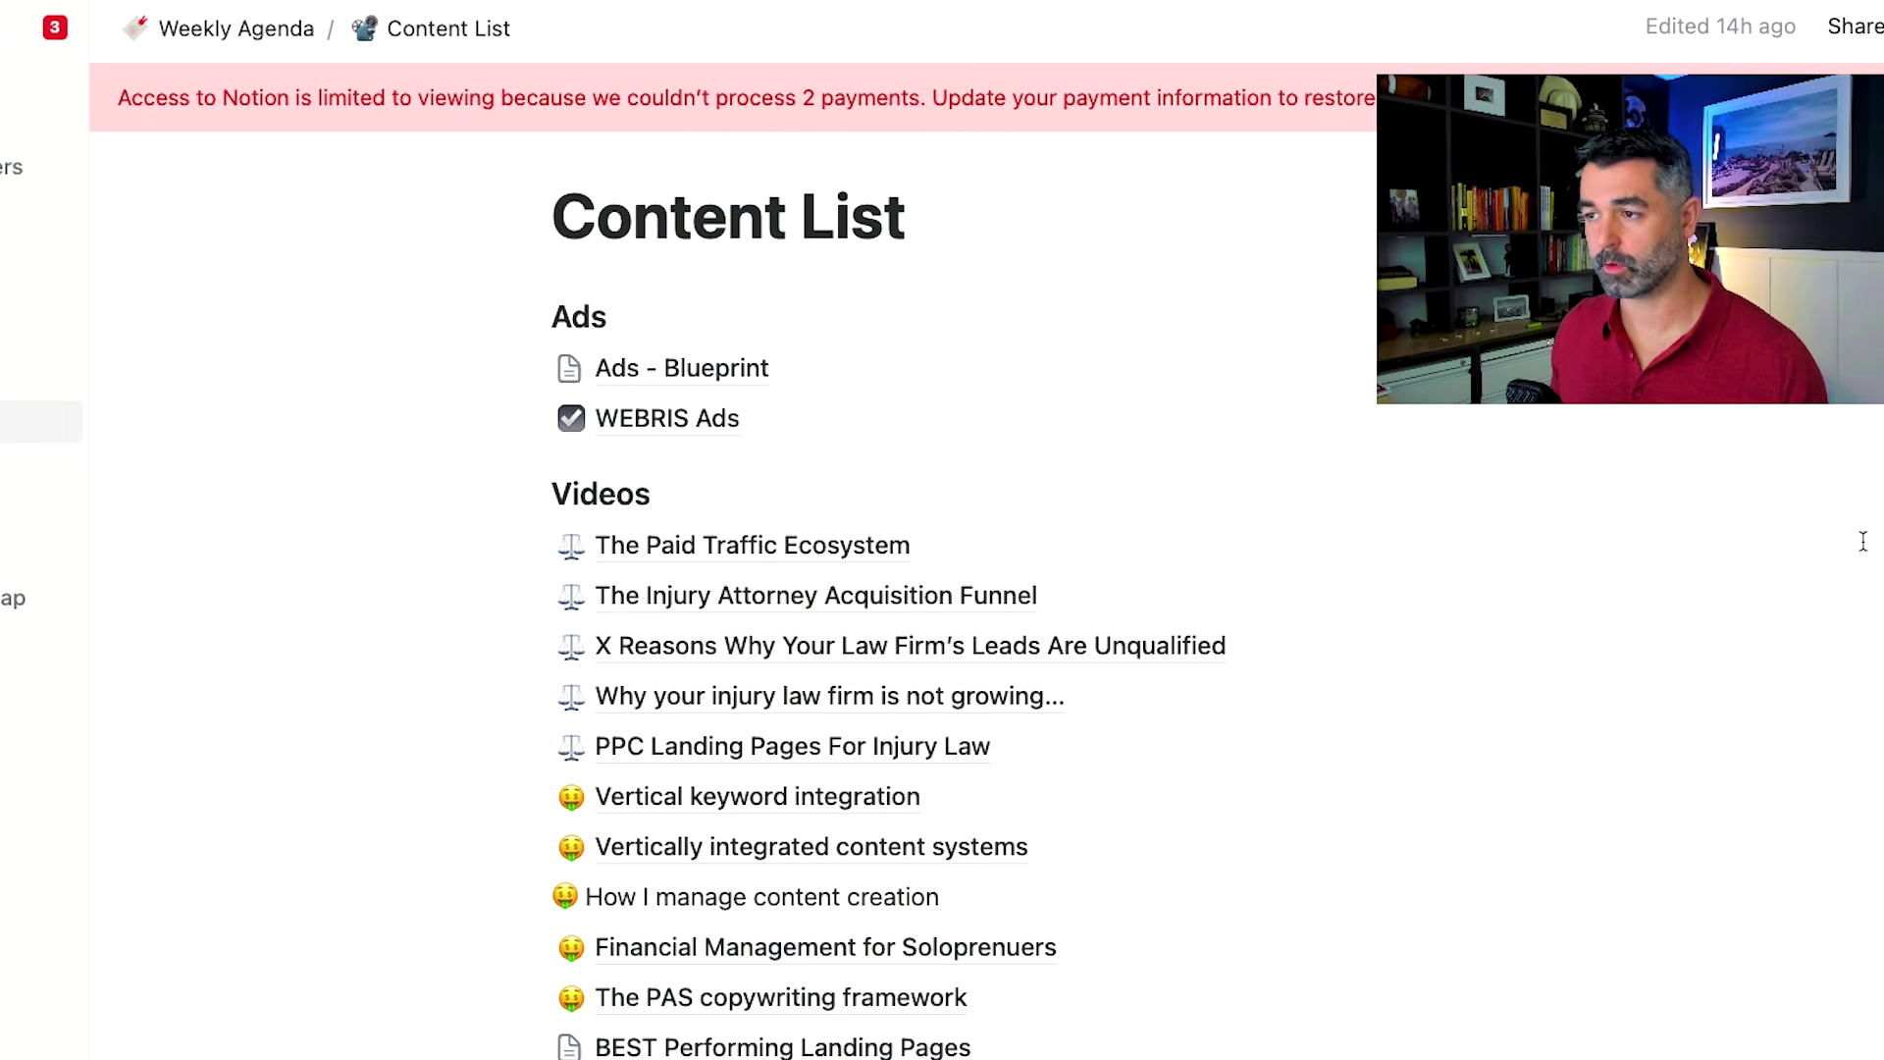
pyautogui.scroll(-2, 1253, 491)
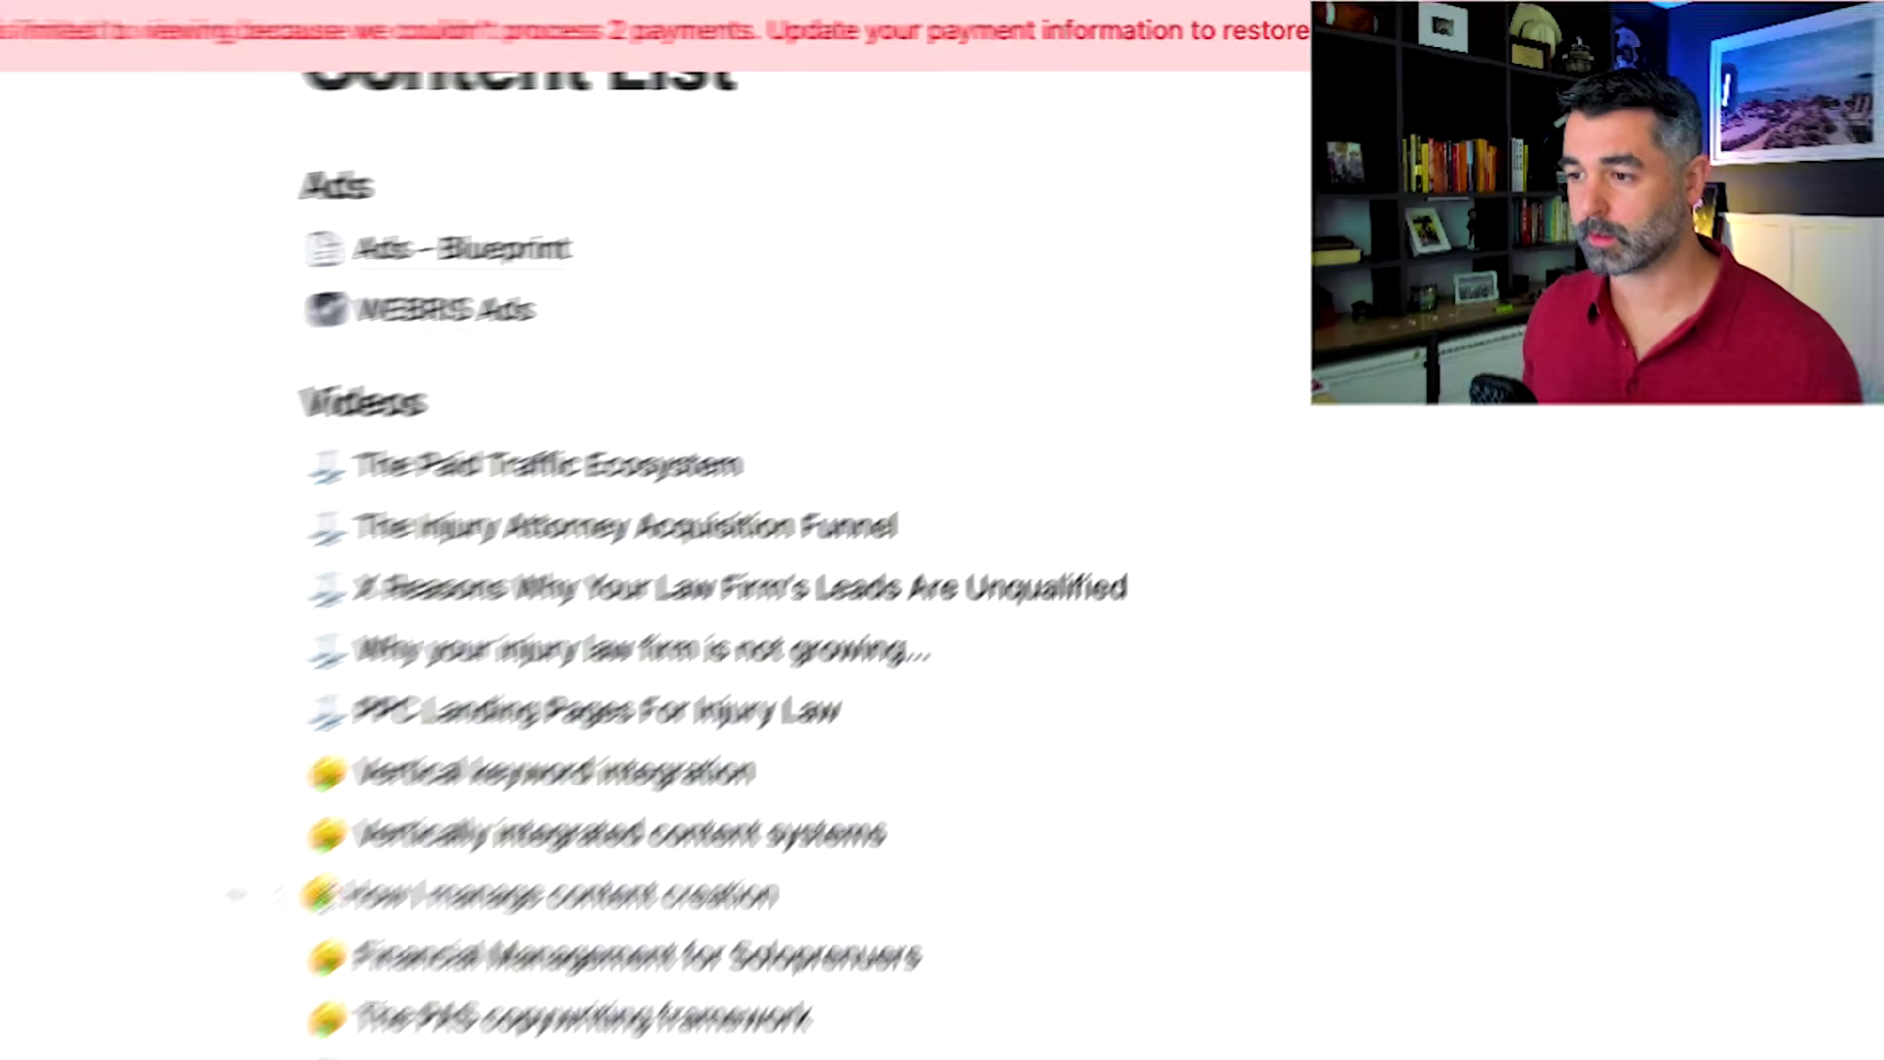
pyautogui.scroll(-2, 290, 863)
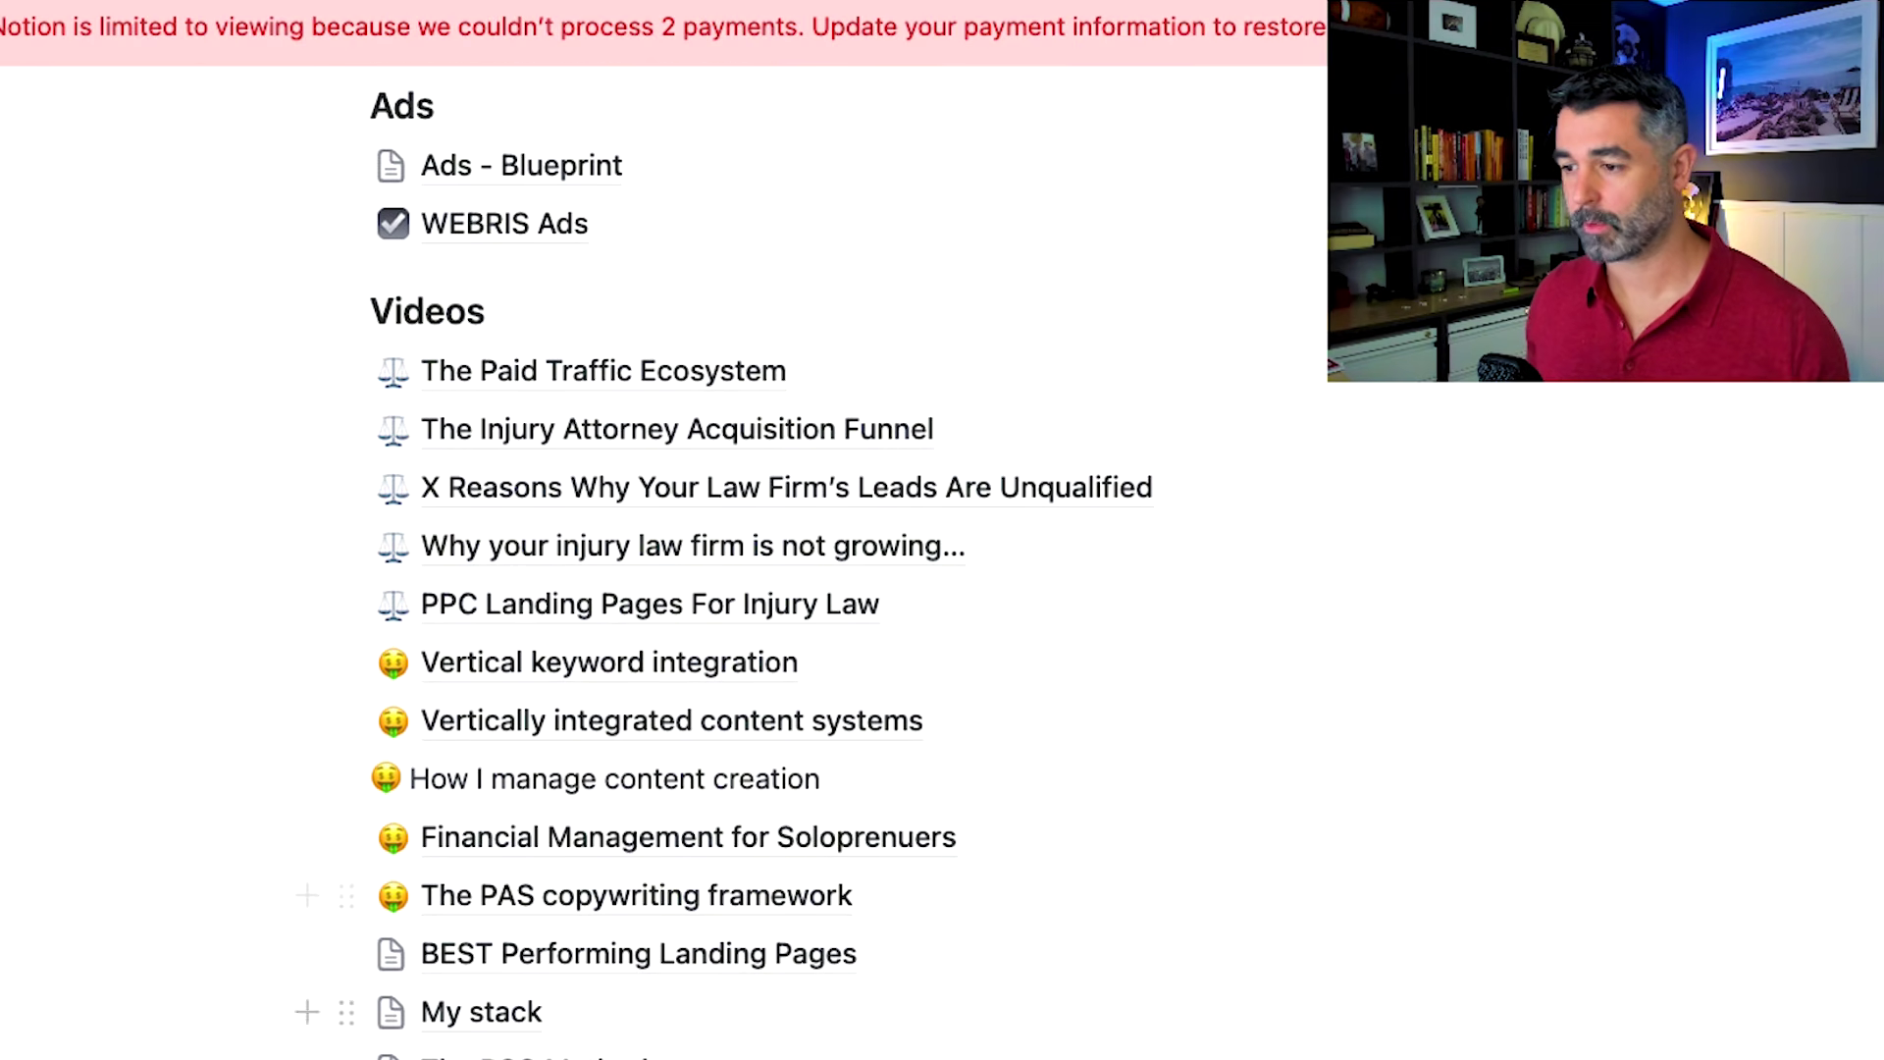
pyautogui.scroll(2, 243, 1045)
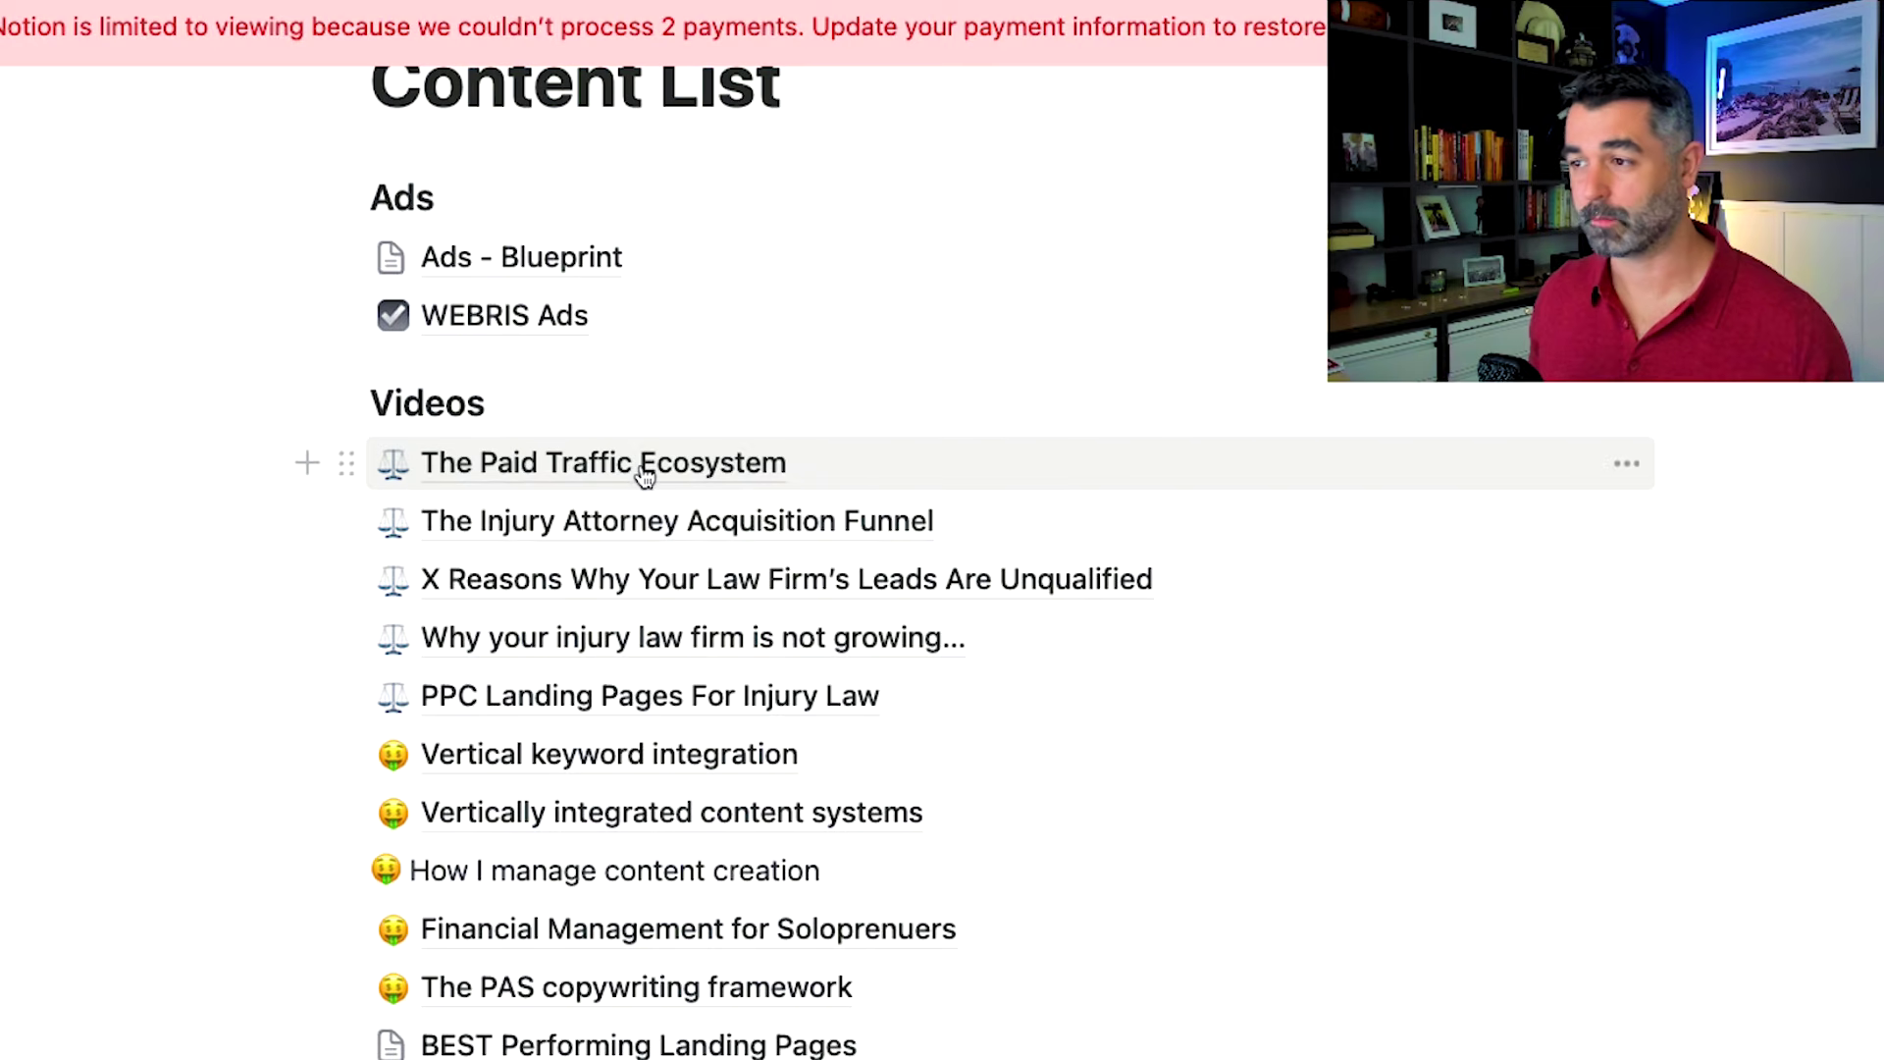
# View the page The Paid Traffic Ecosystem and return to the Content List.
pyautogui.click(643, 474)
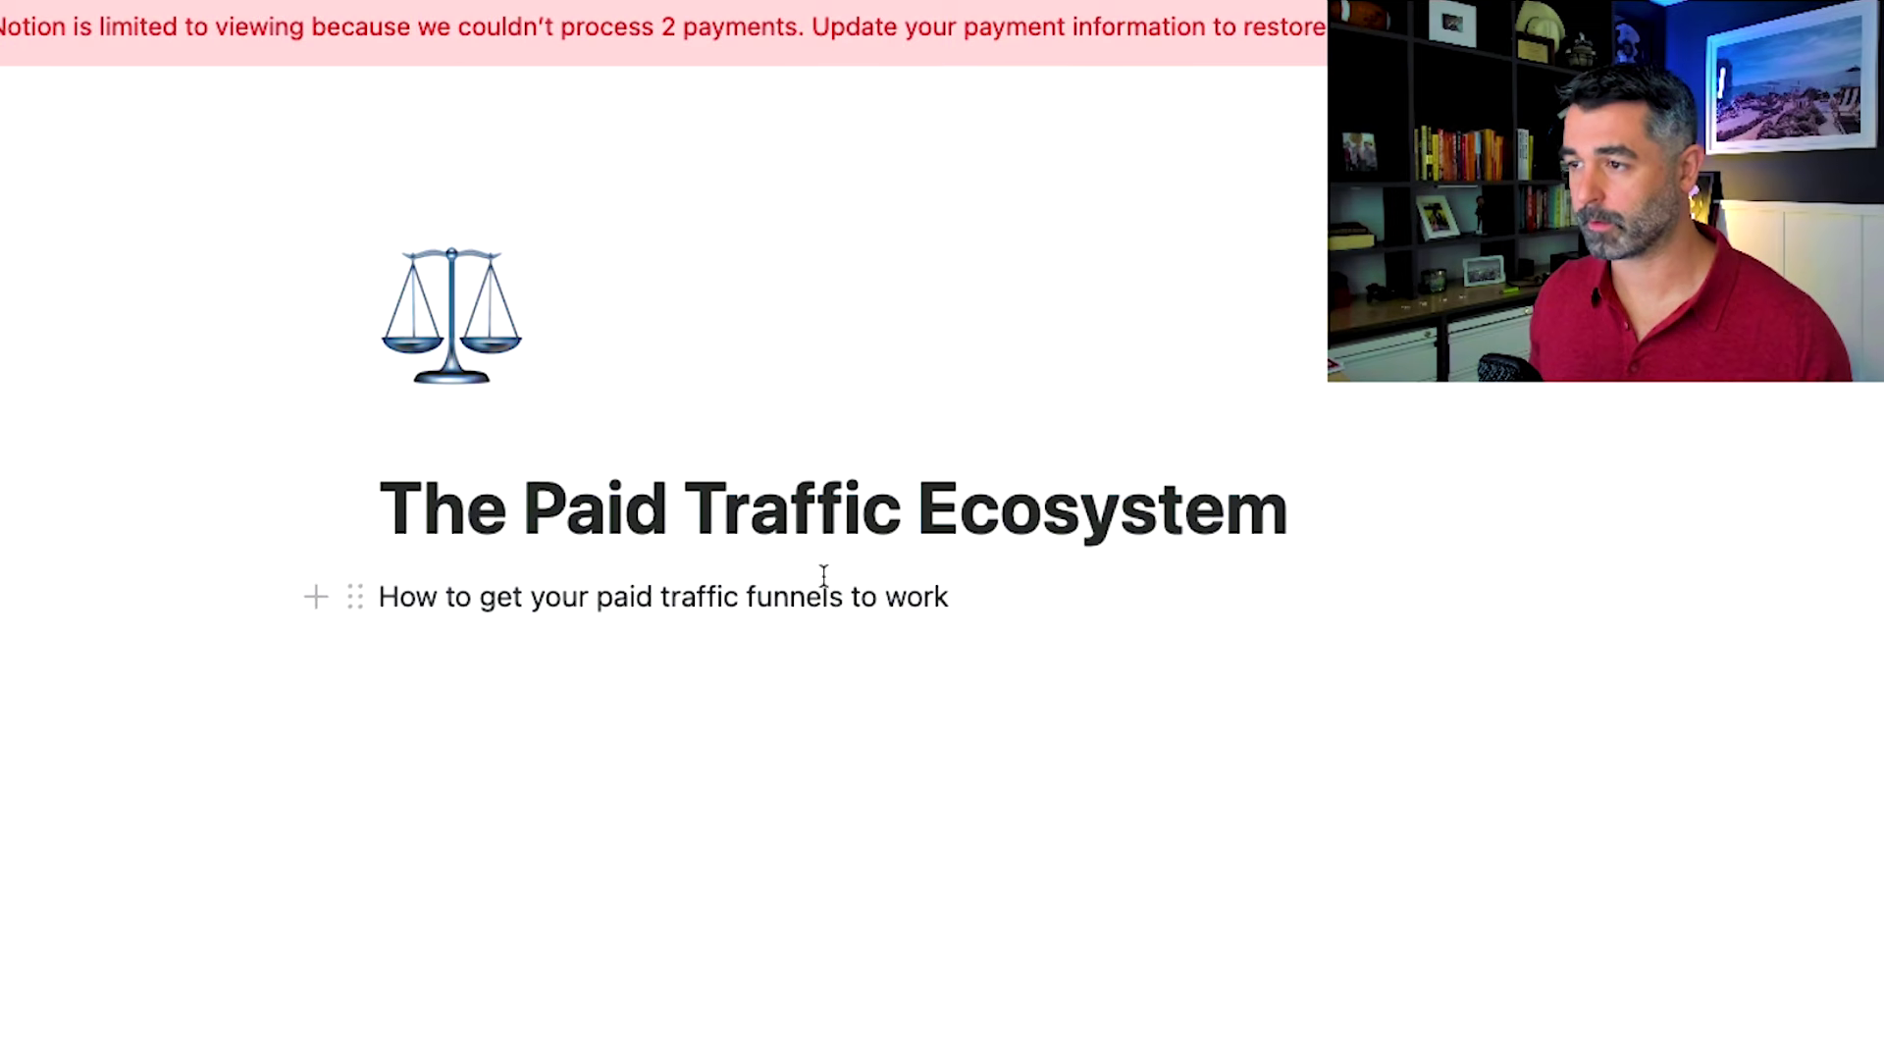
pyautogui.press('super+[')
pyautogui.scroll(-1, 626, 834)
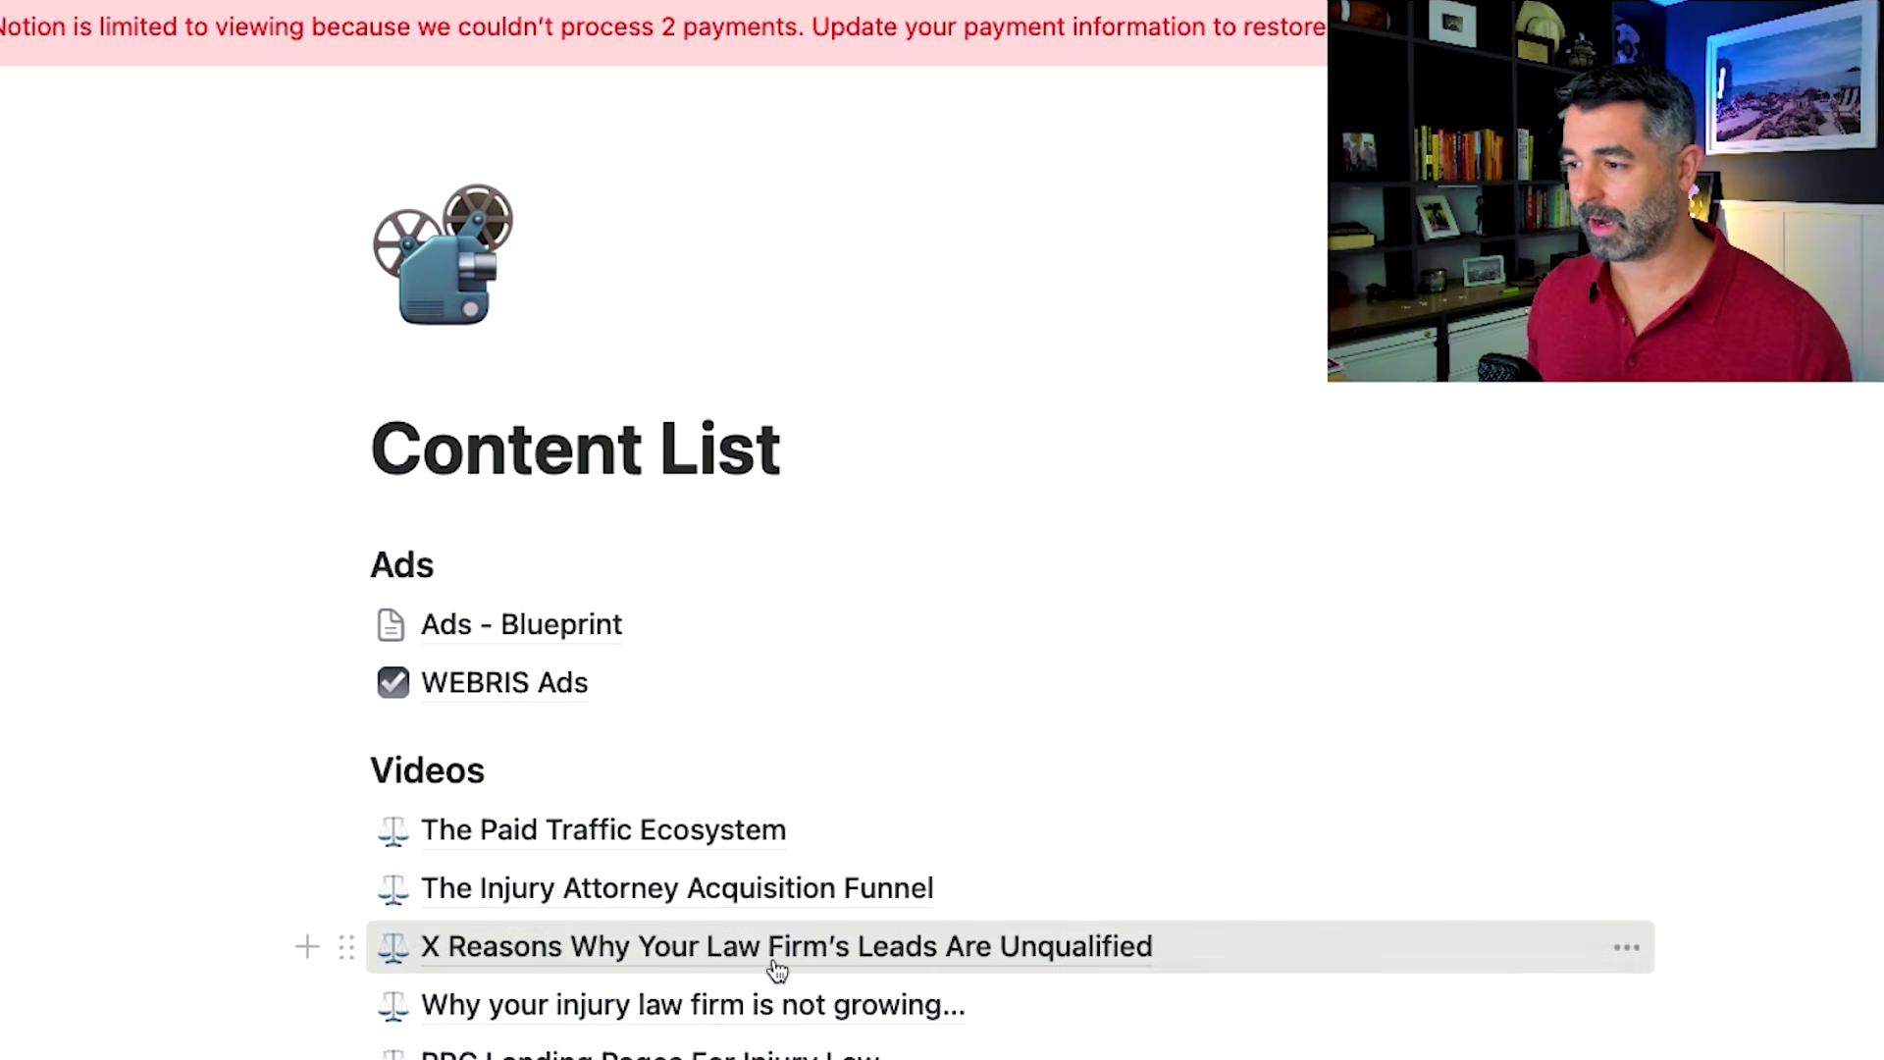
# Read the outline of X Reasons Why Your Law Firm's Leads Are Unqualified and return to the Content List's video ideas.
pyautogui.click(896, 956)
pyautogui.scroll(-2, 1048, 835)
pyautogui.scroll(-3, 1049, 835)
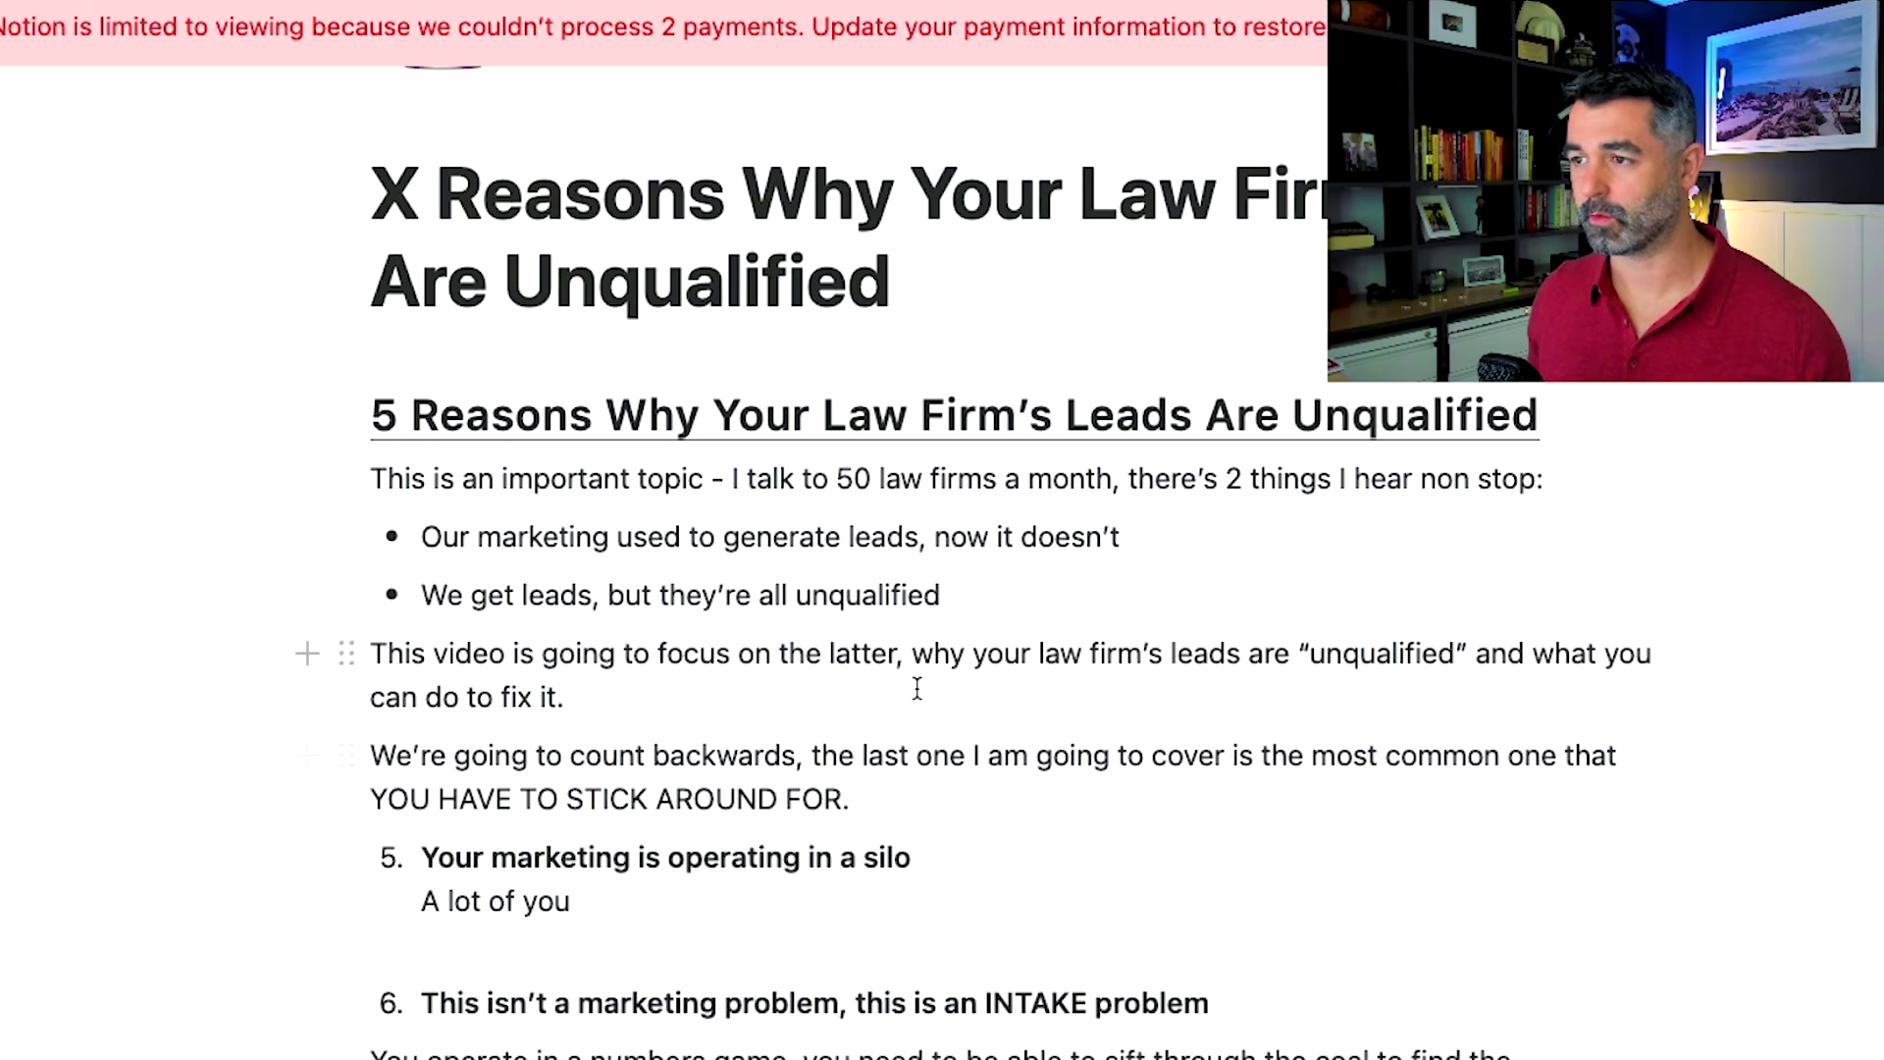
pyautogui.scroll(-1, 913, 648)
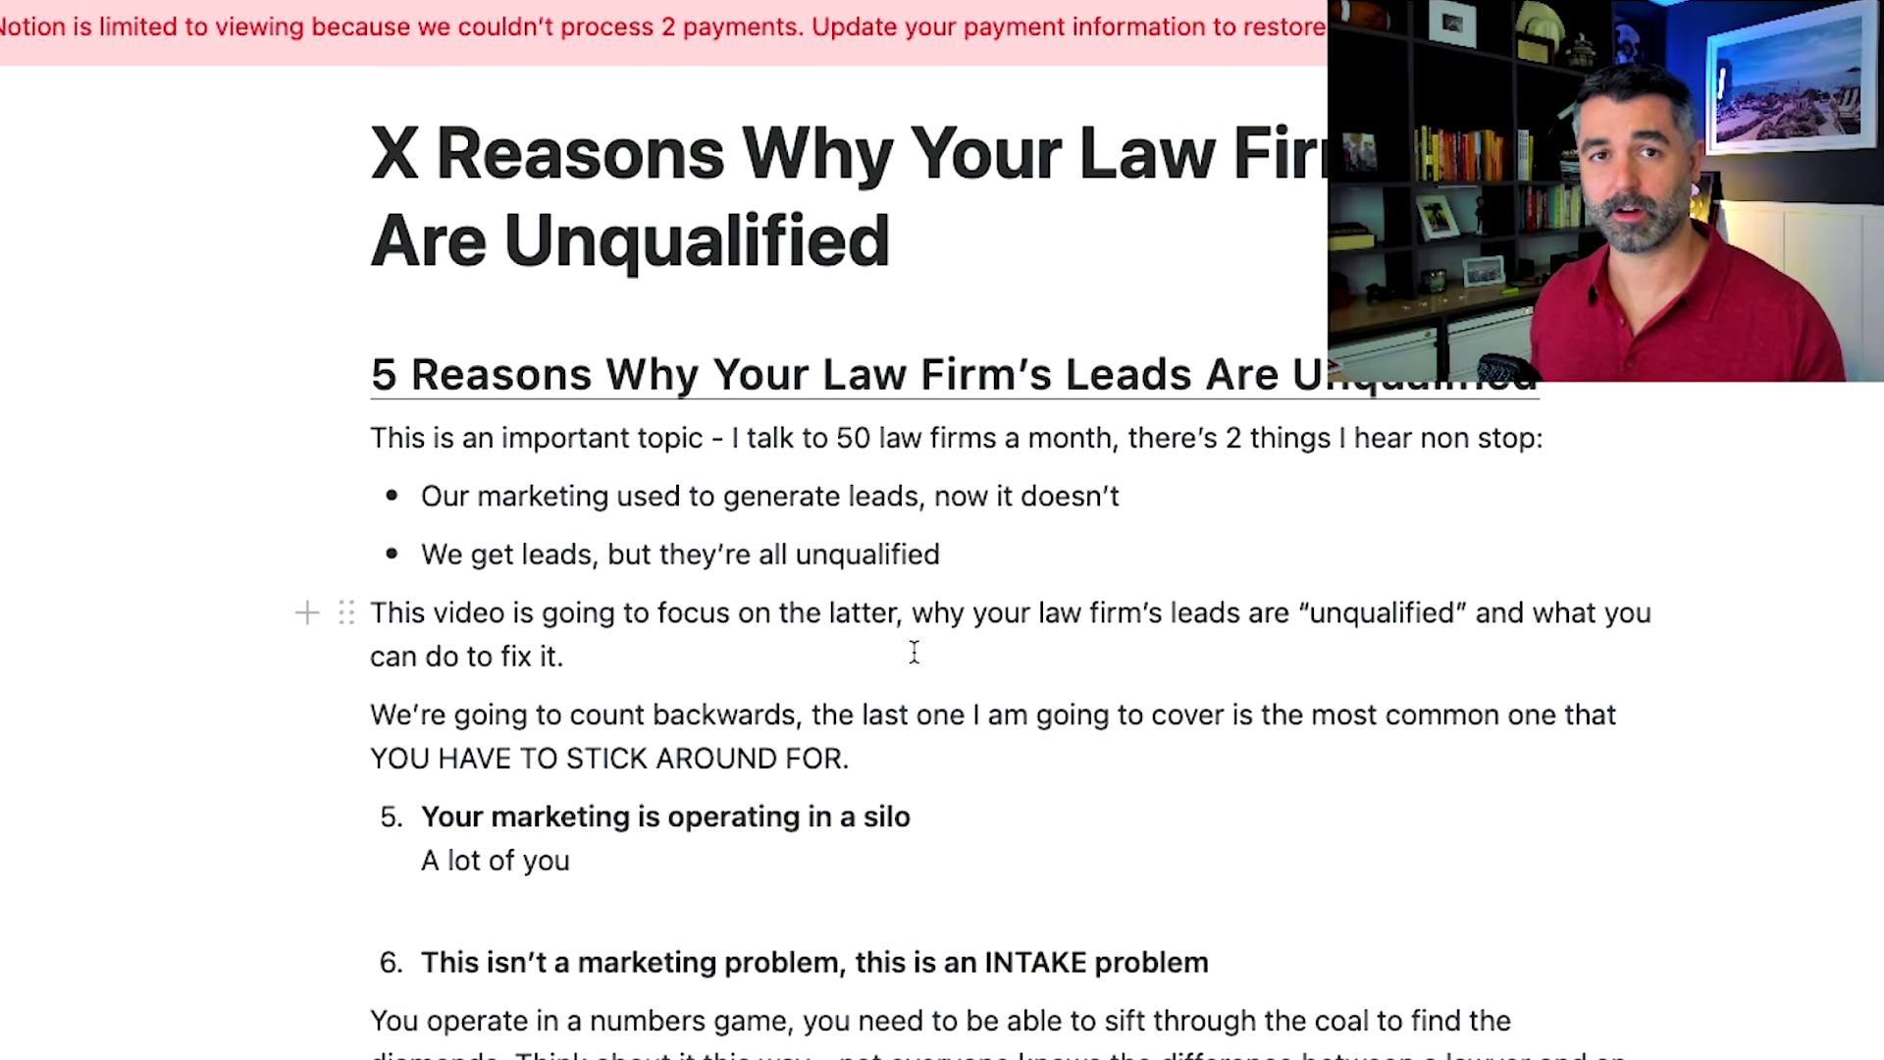
pyautogui.scroll(-2, 918, 602)
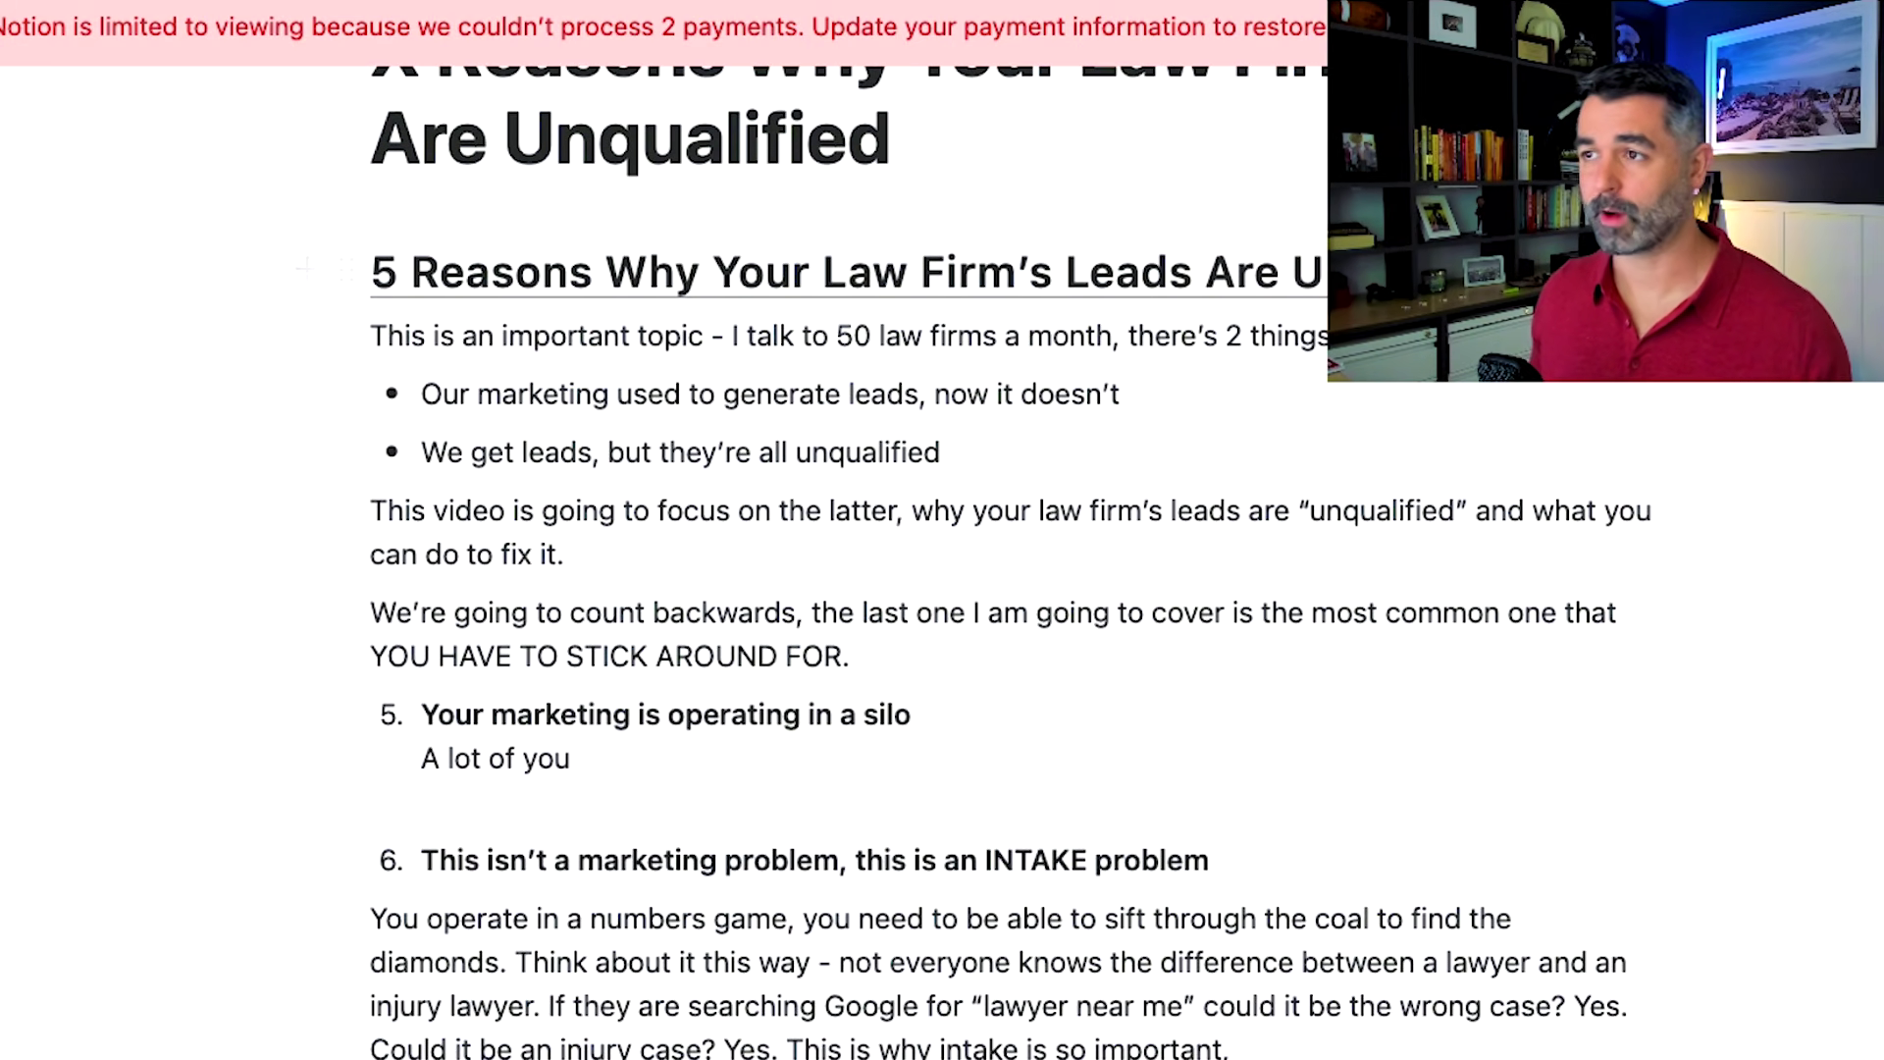
pyautogui.click(595, 2)
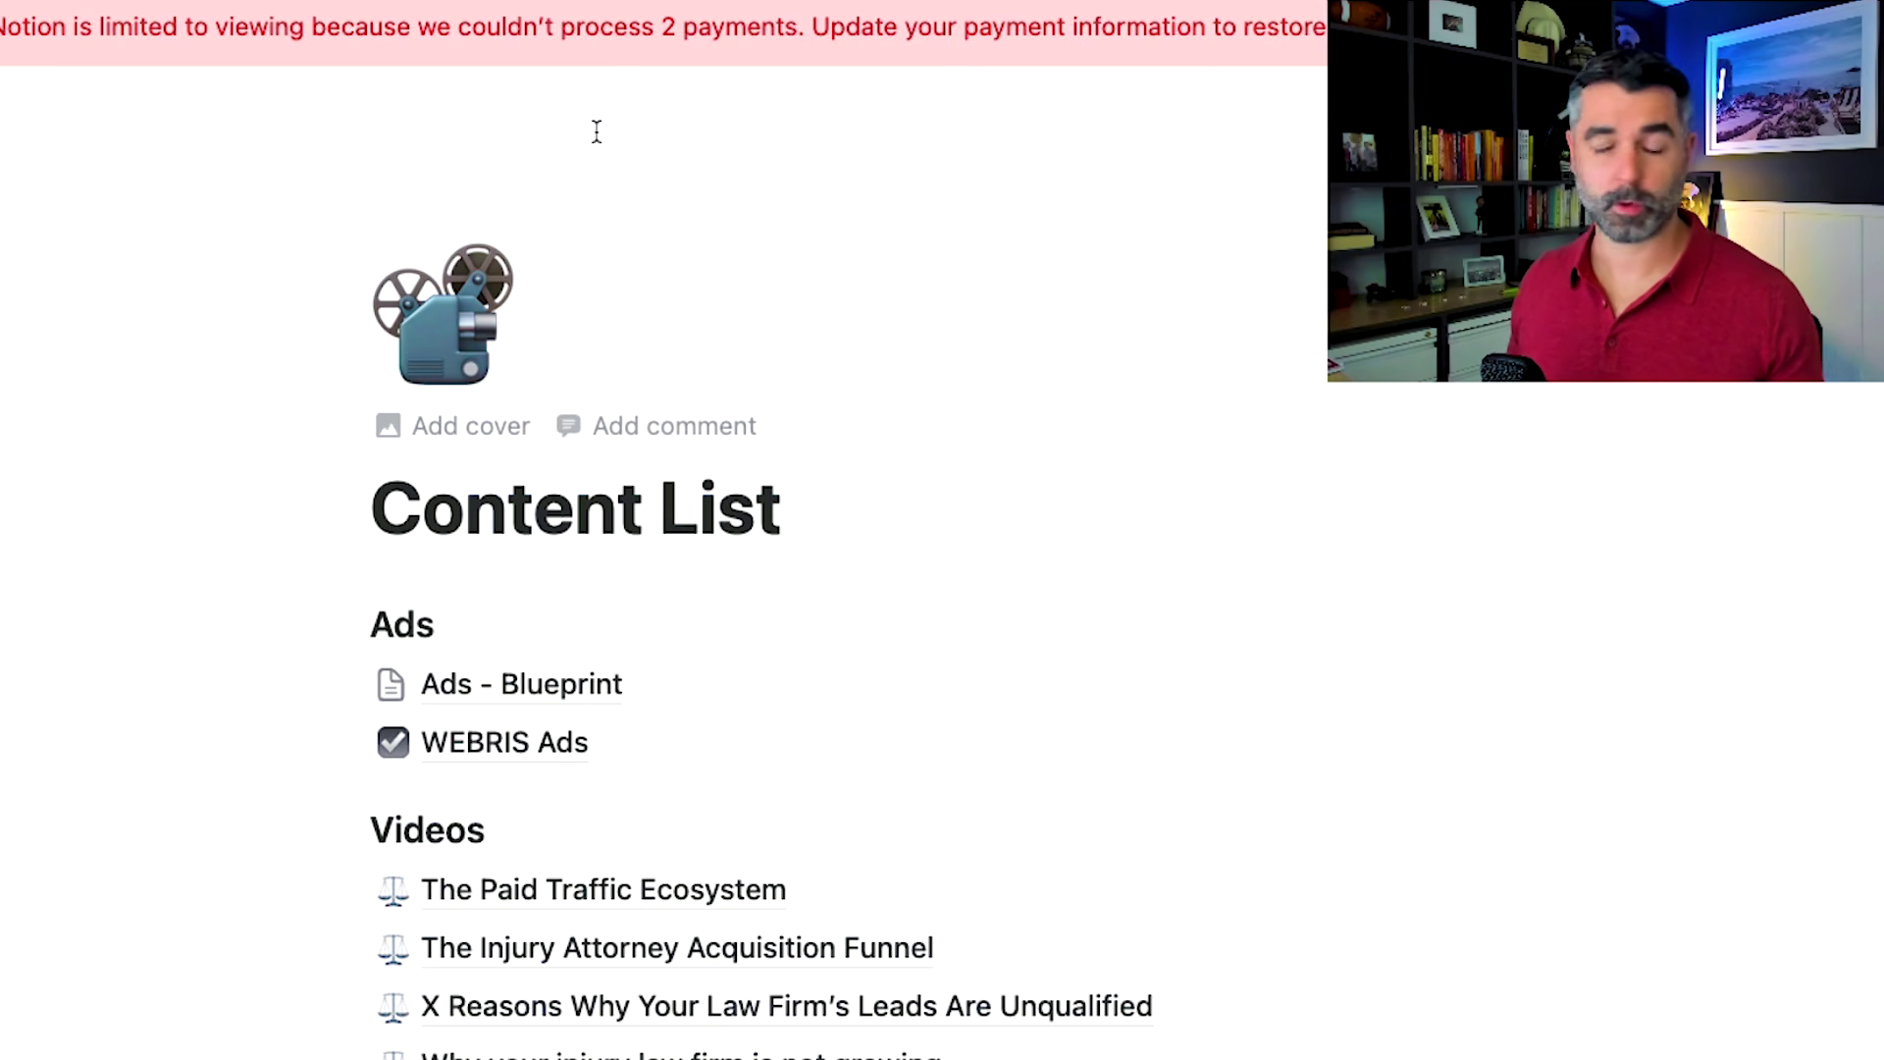
pyautogui.scroll(-3, 863, 644)
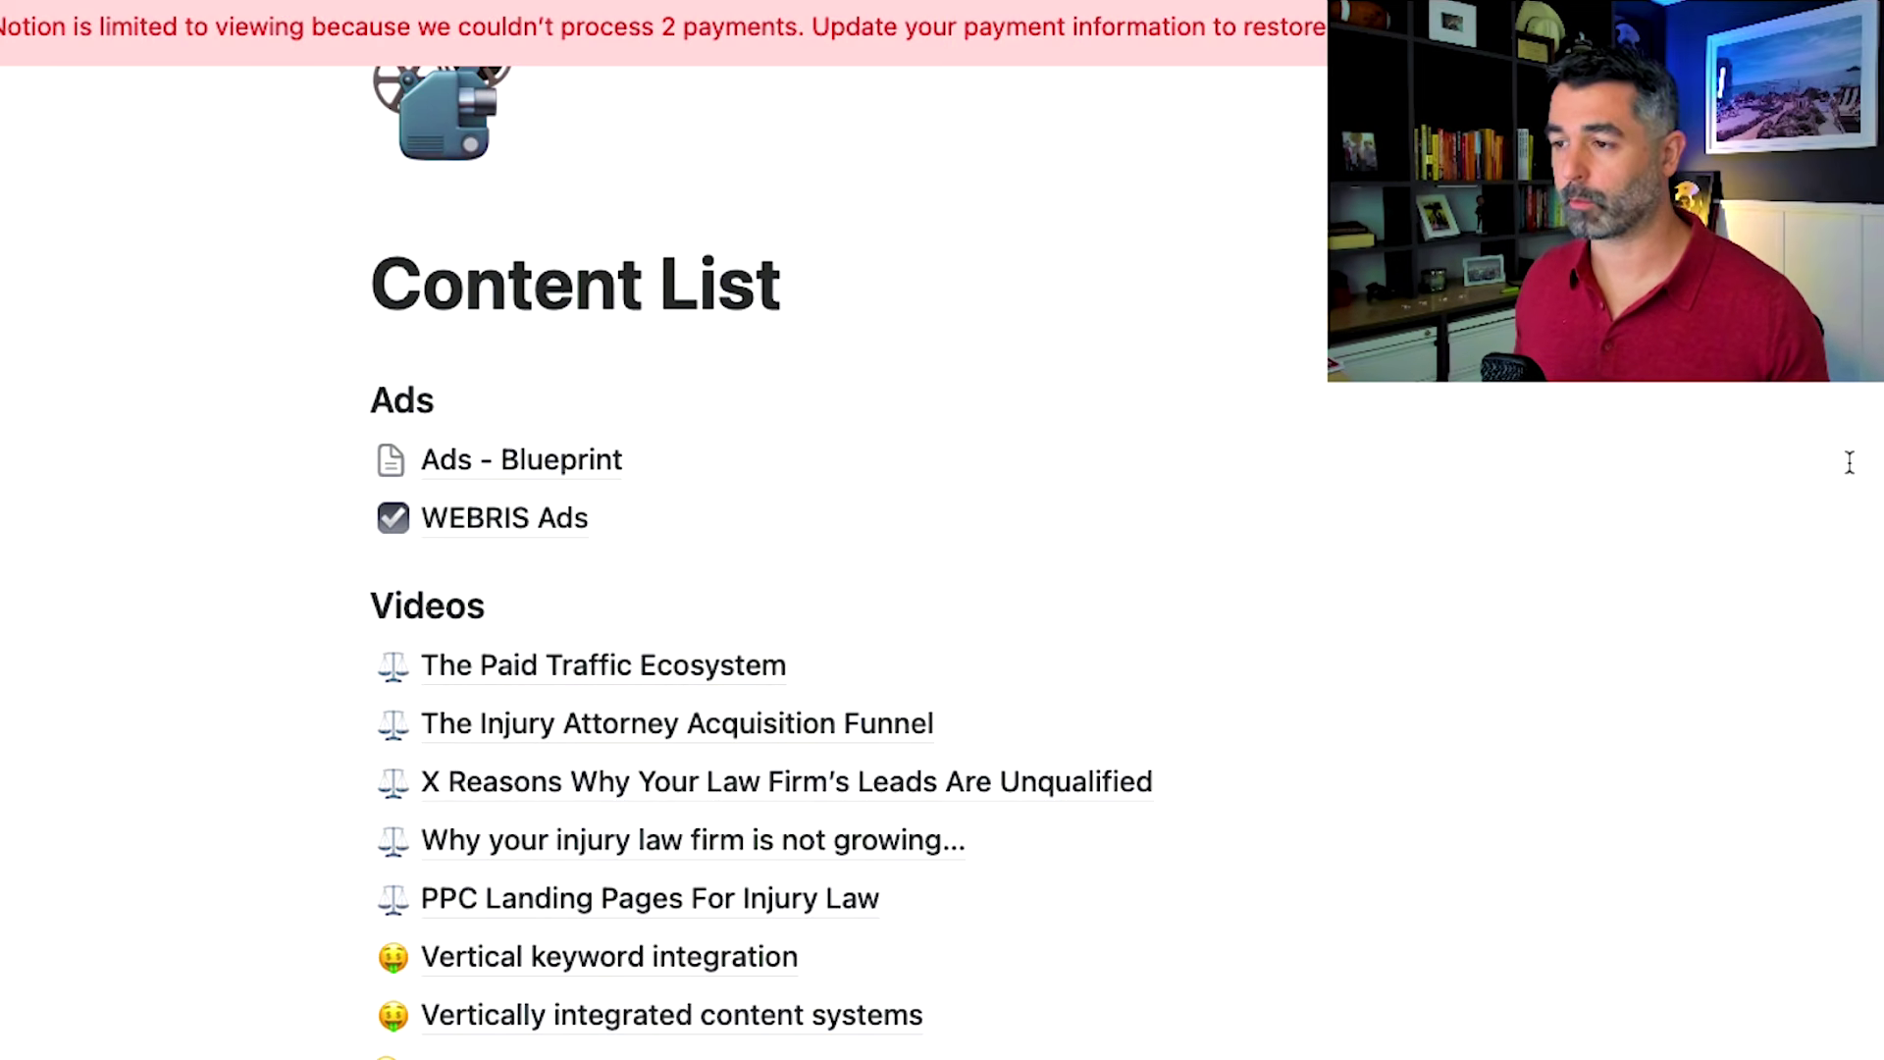
pyautogui.scroll(-2, 1827, 476)
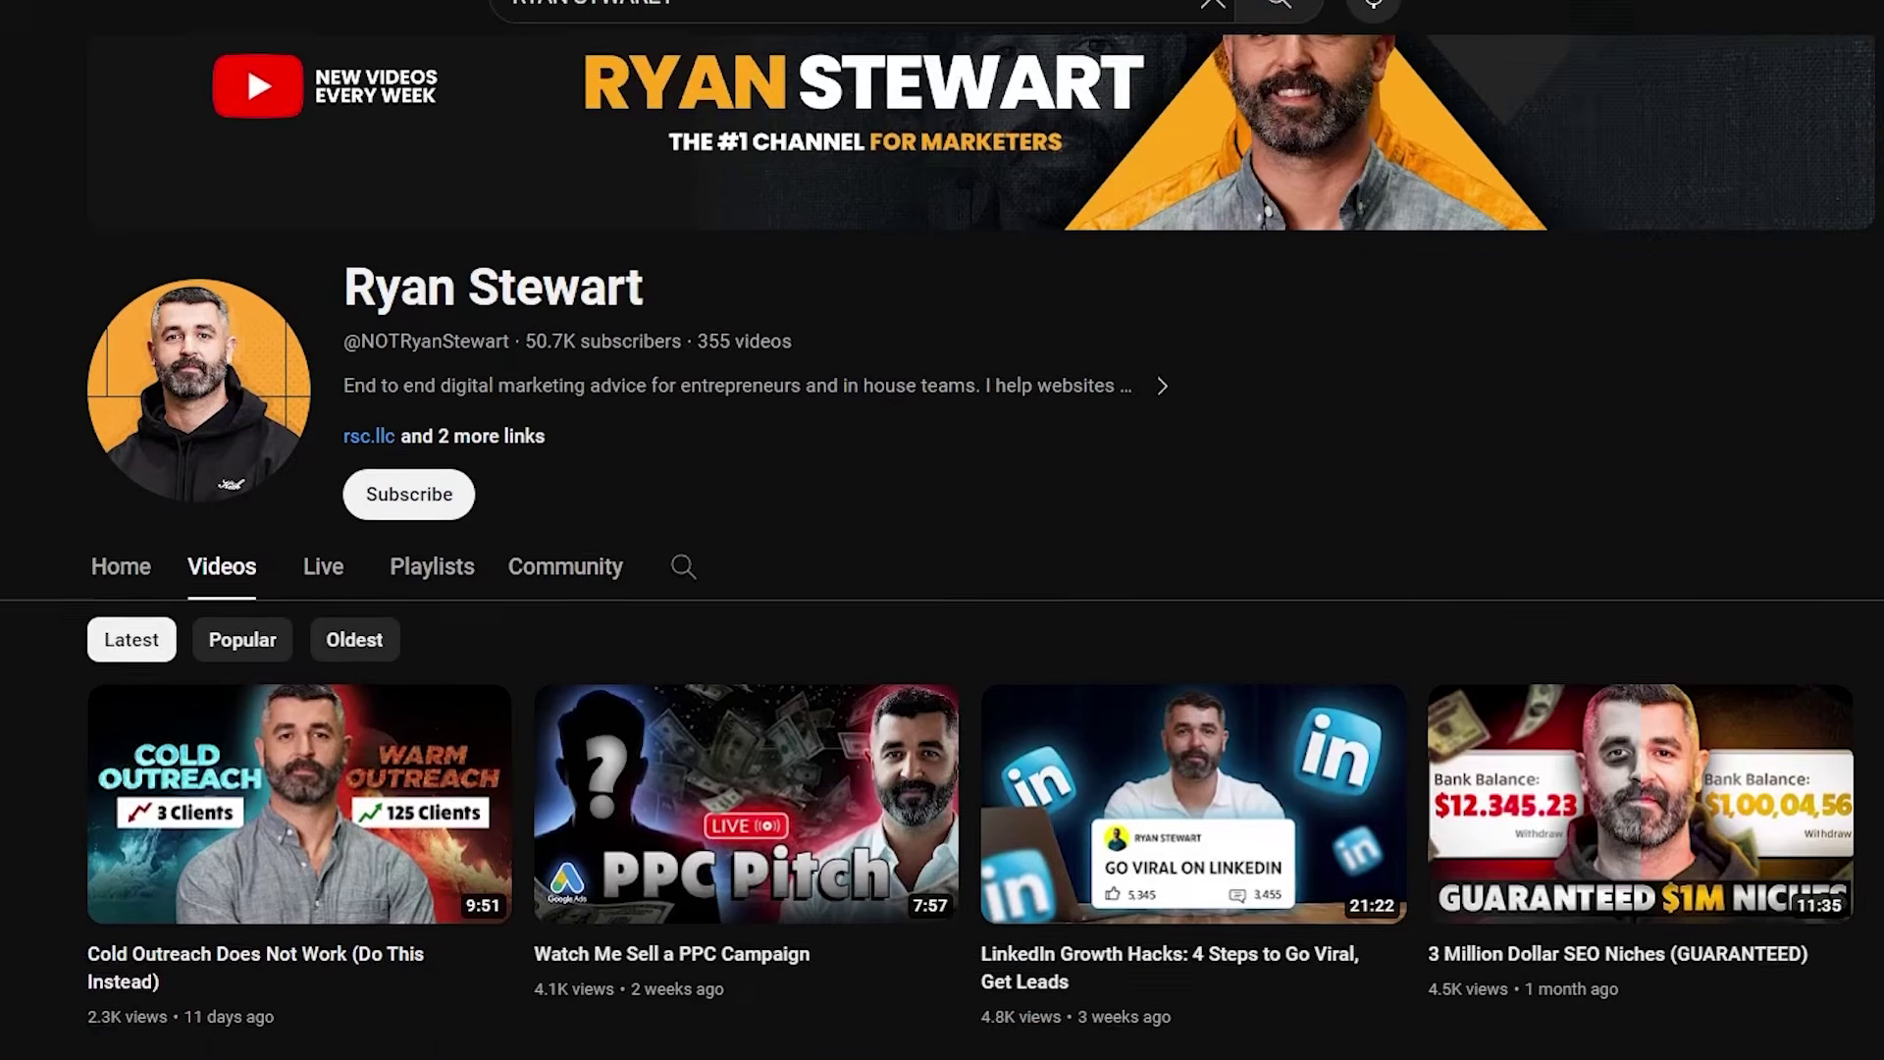
# Browse the latest uploads on the marketing YouTube channel's video page.
pyautogui.scroll(-3, 942, 530)
pyautogui.scroll(-8, 942, 530)
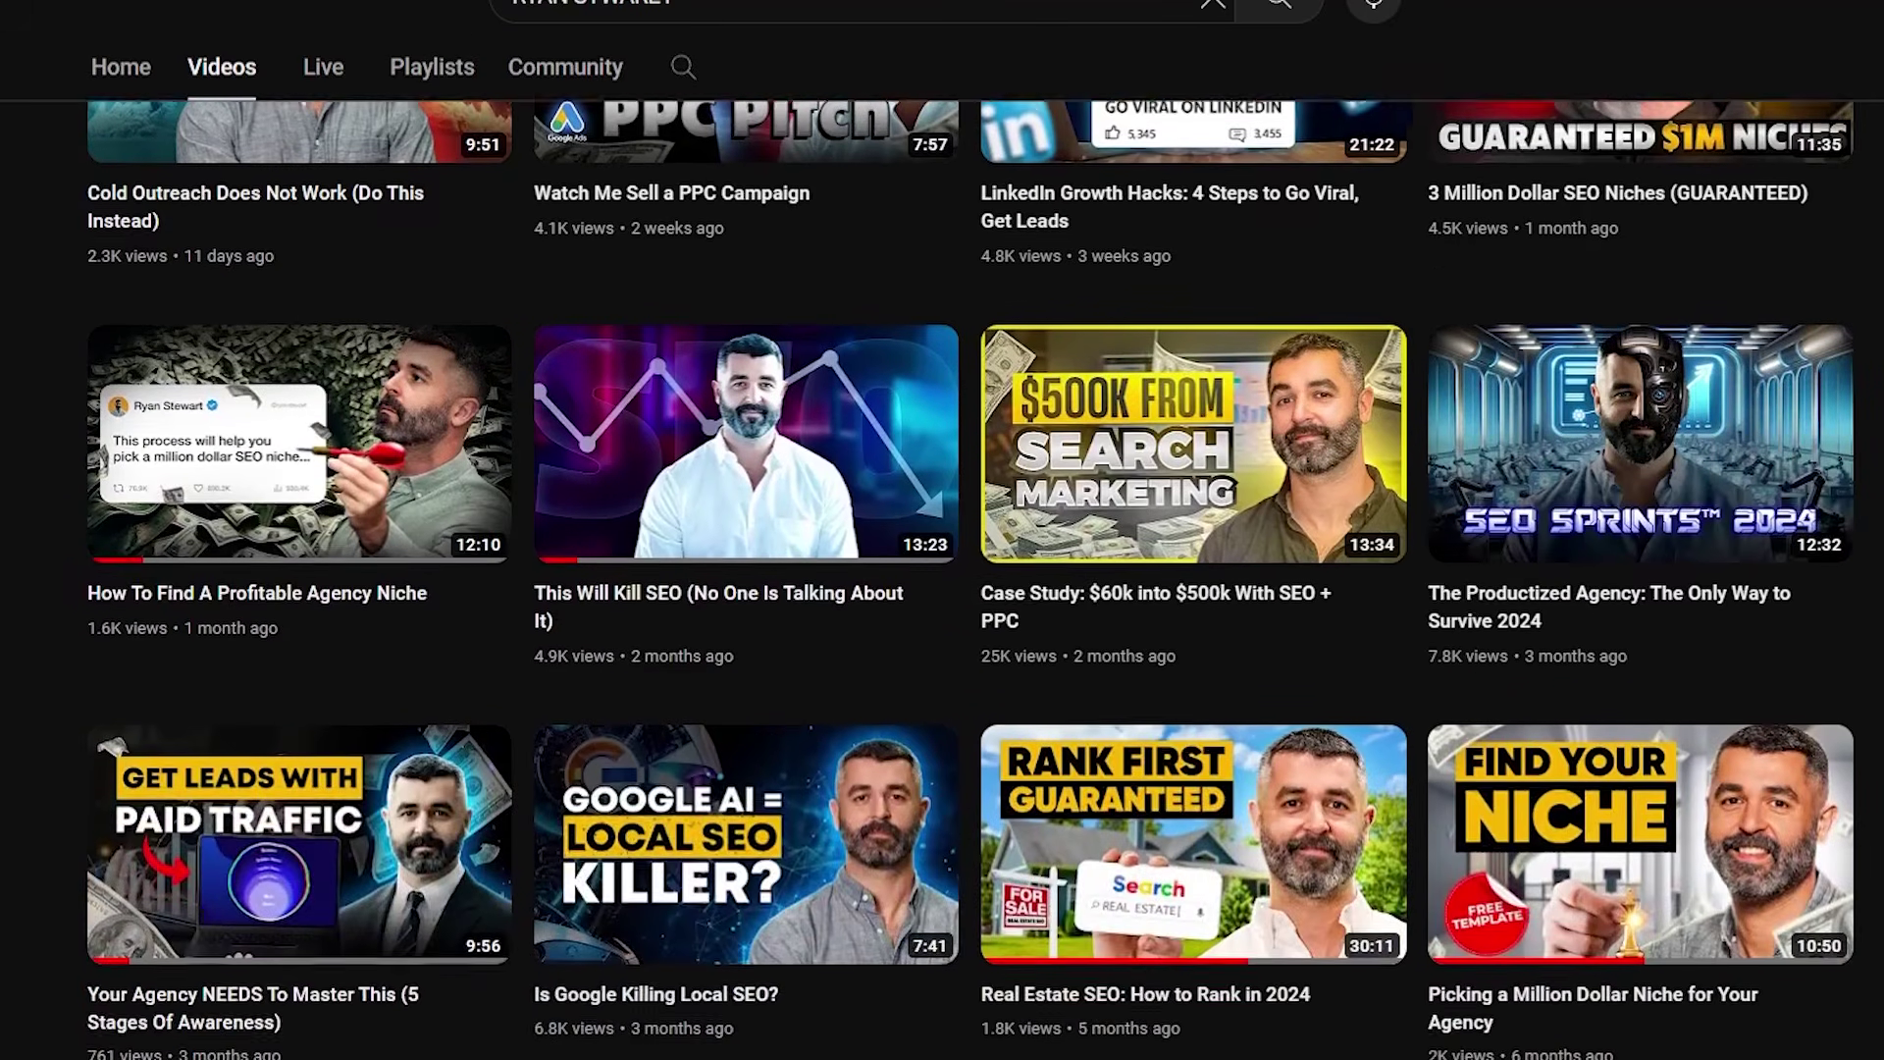
pyautogui.scroll(-8, 942, 530)
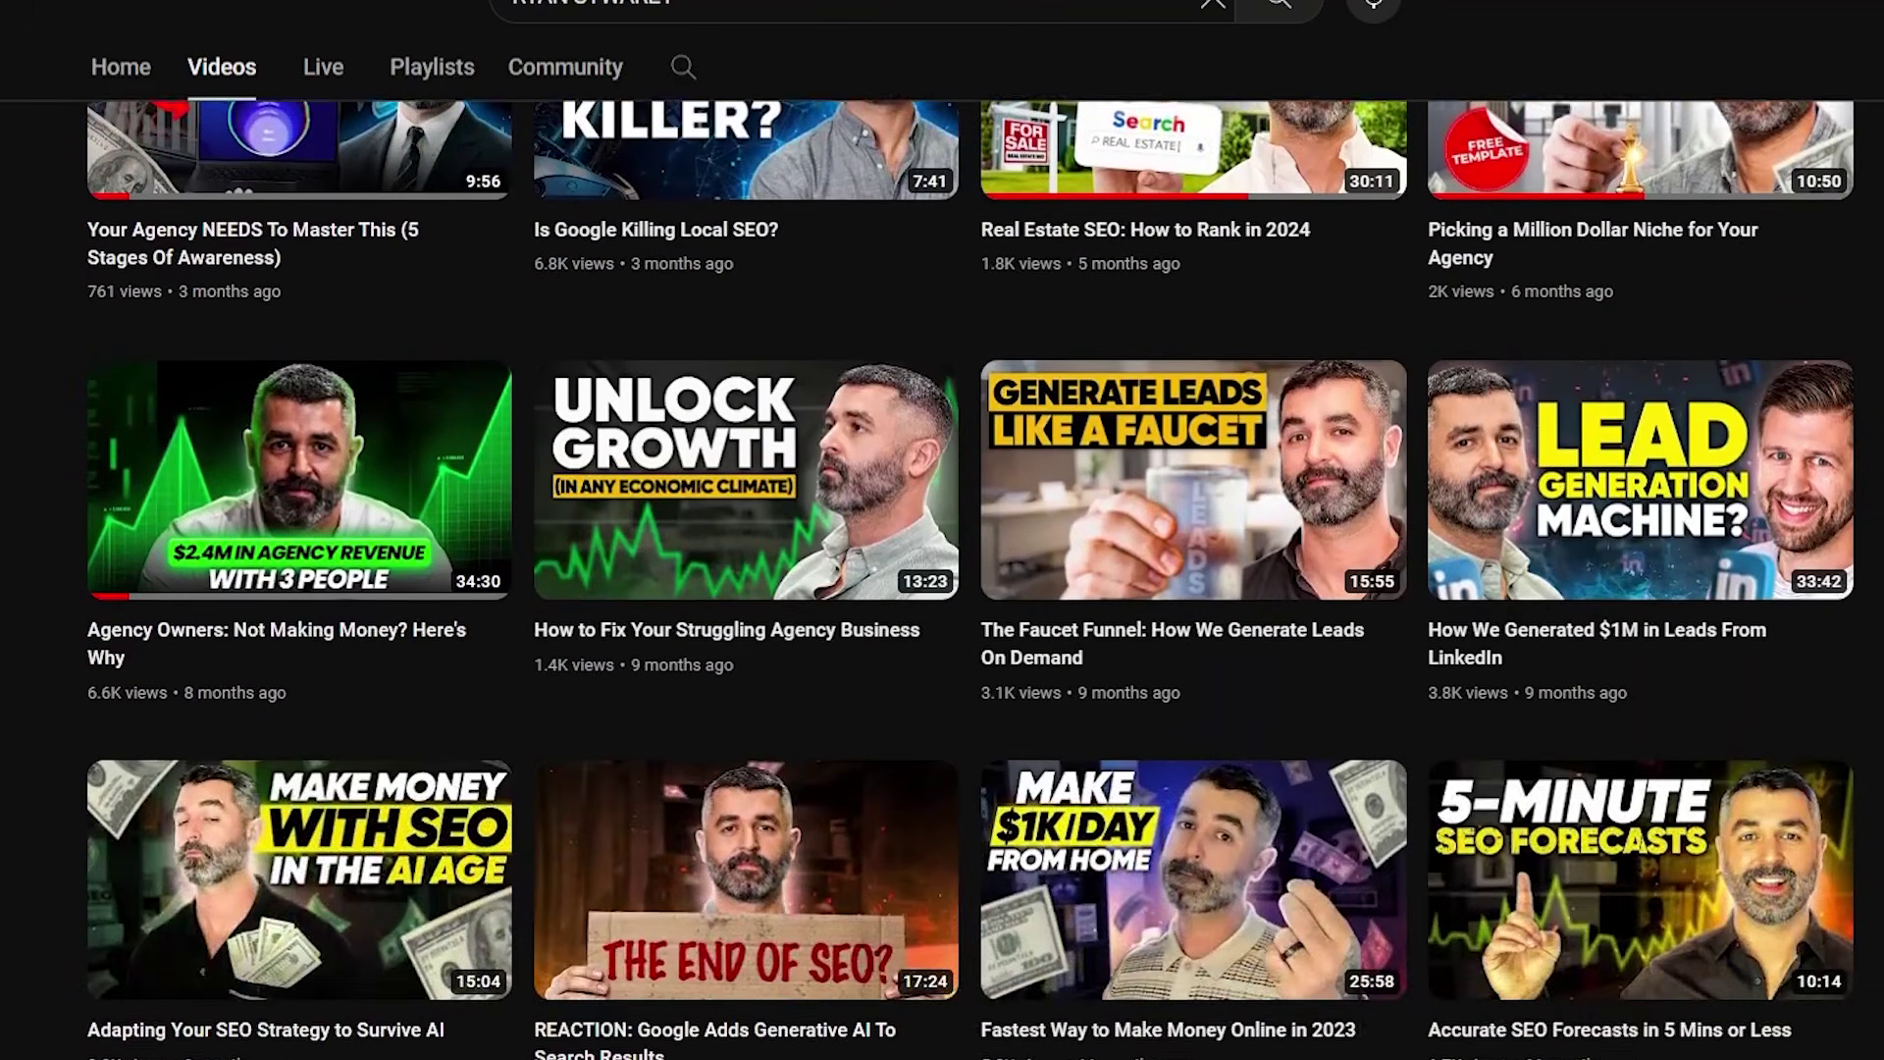
pyautogui.scroll(-6, 942, 529)
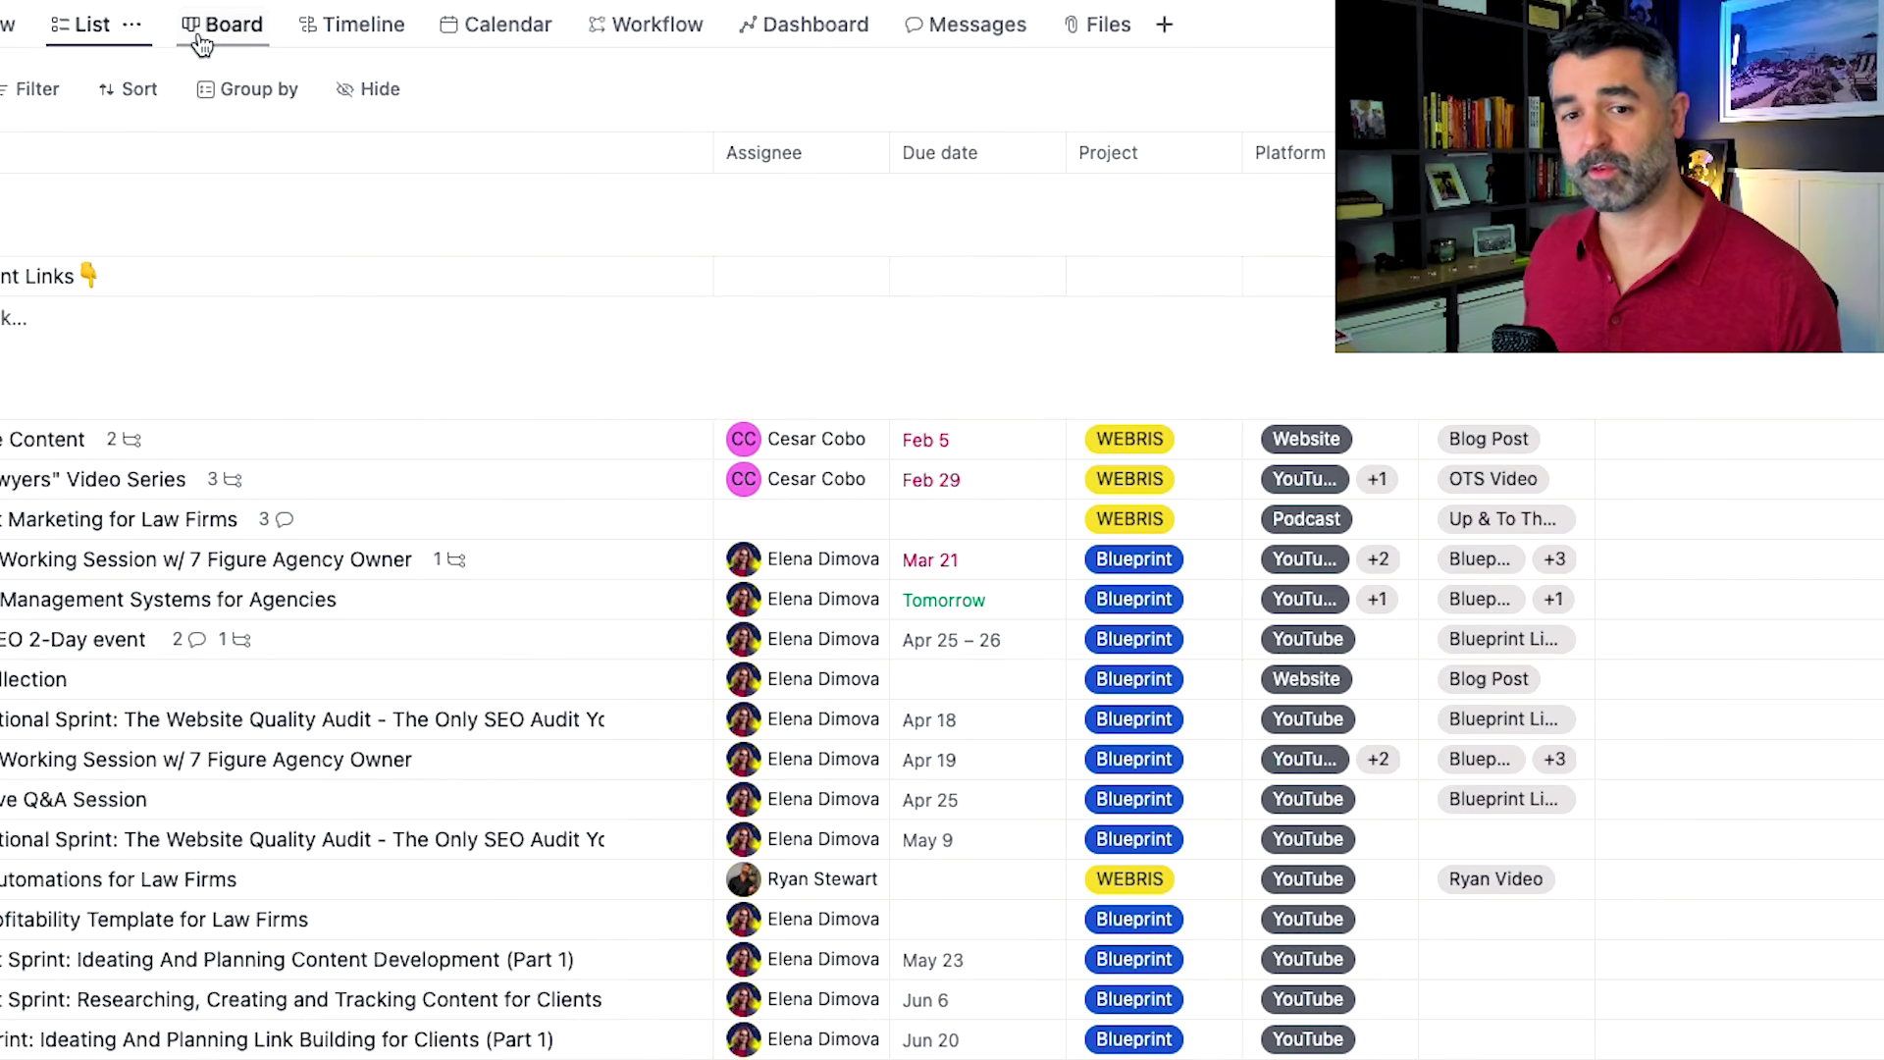
# Show the Content Production project in Asana as a board and open its Important Links task.
pyautogui.click(434, 124)
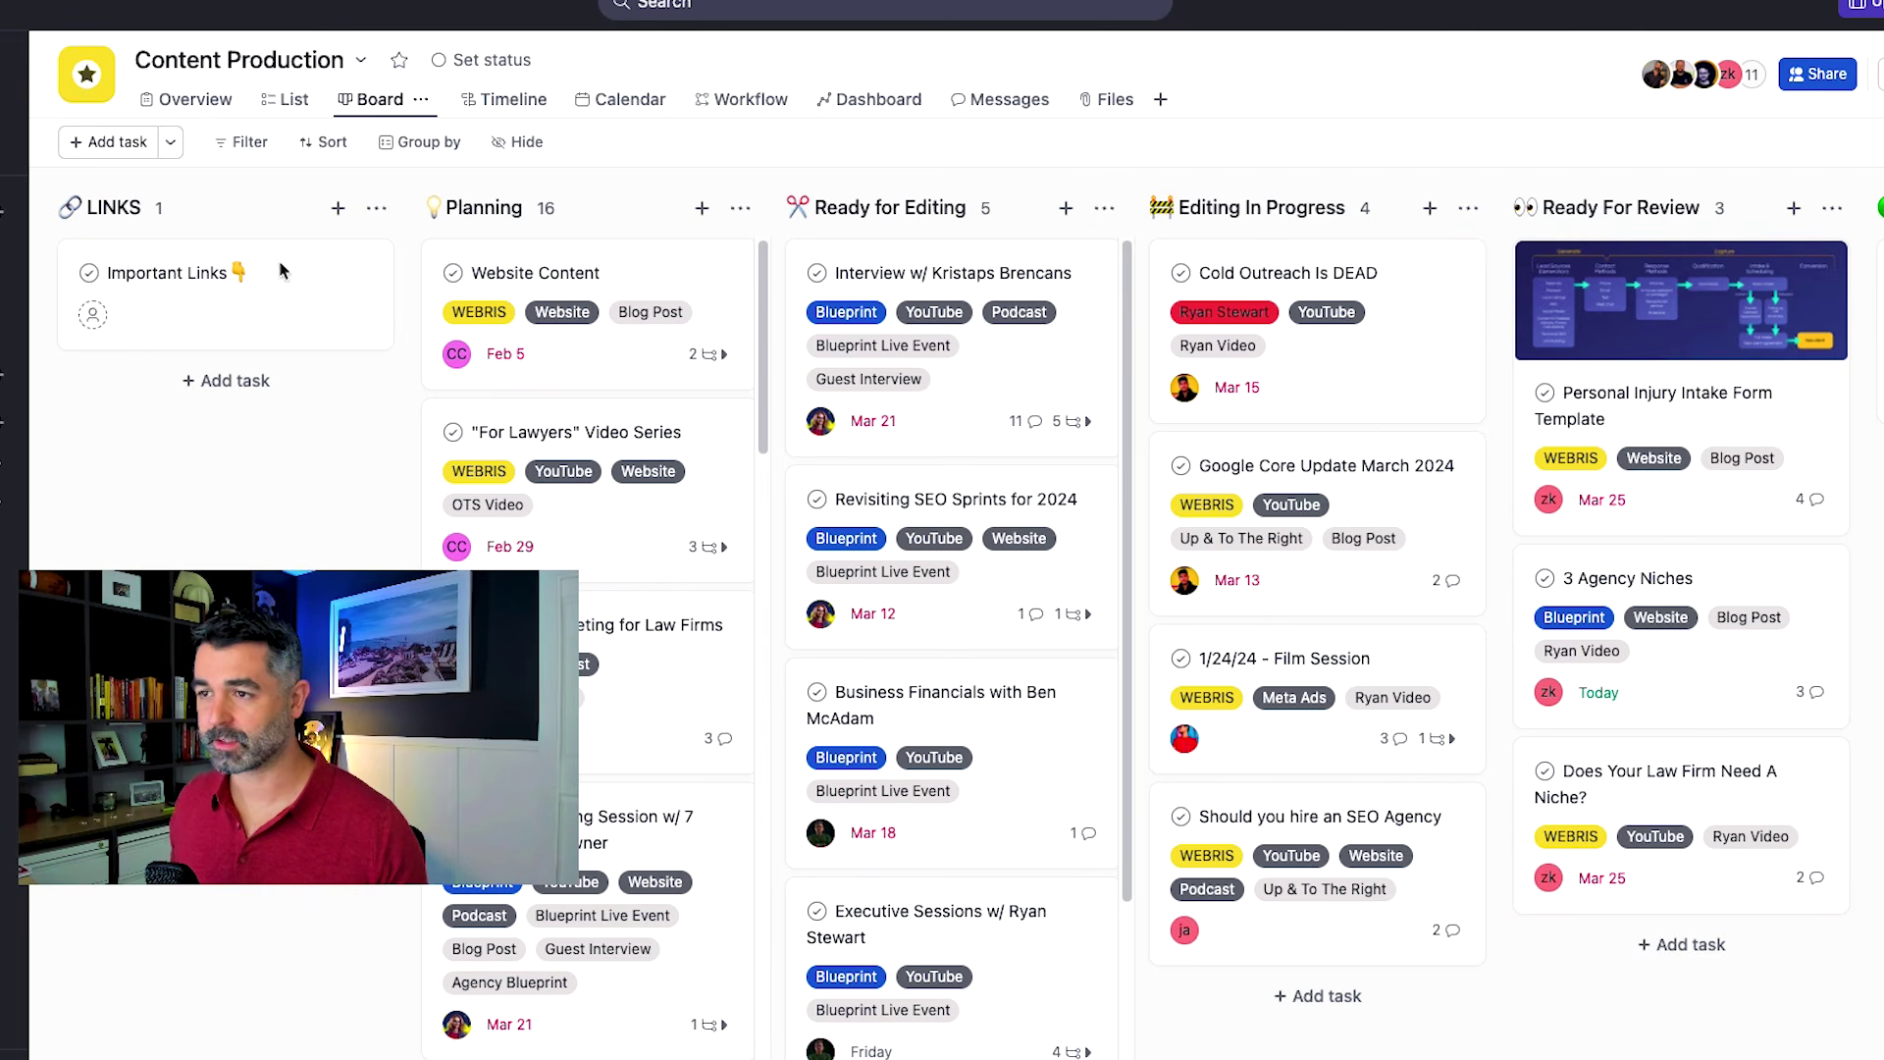
pyautogui.click(236, 270)
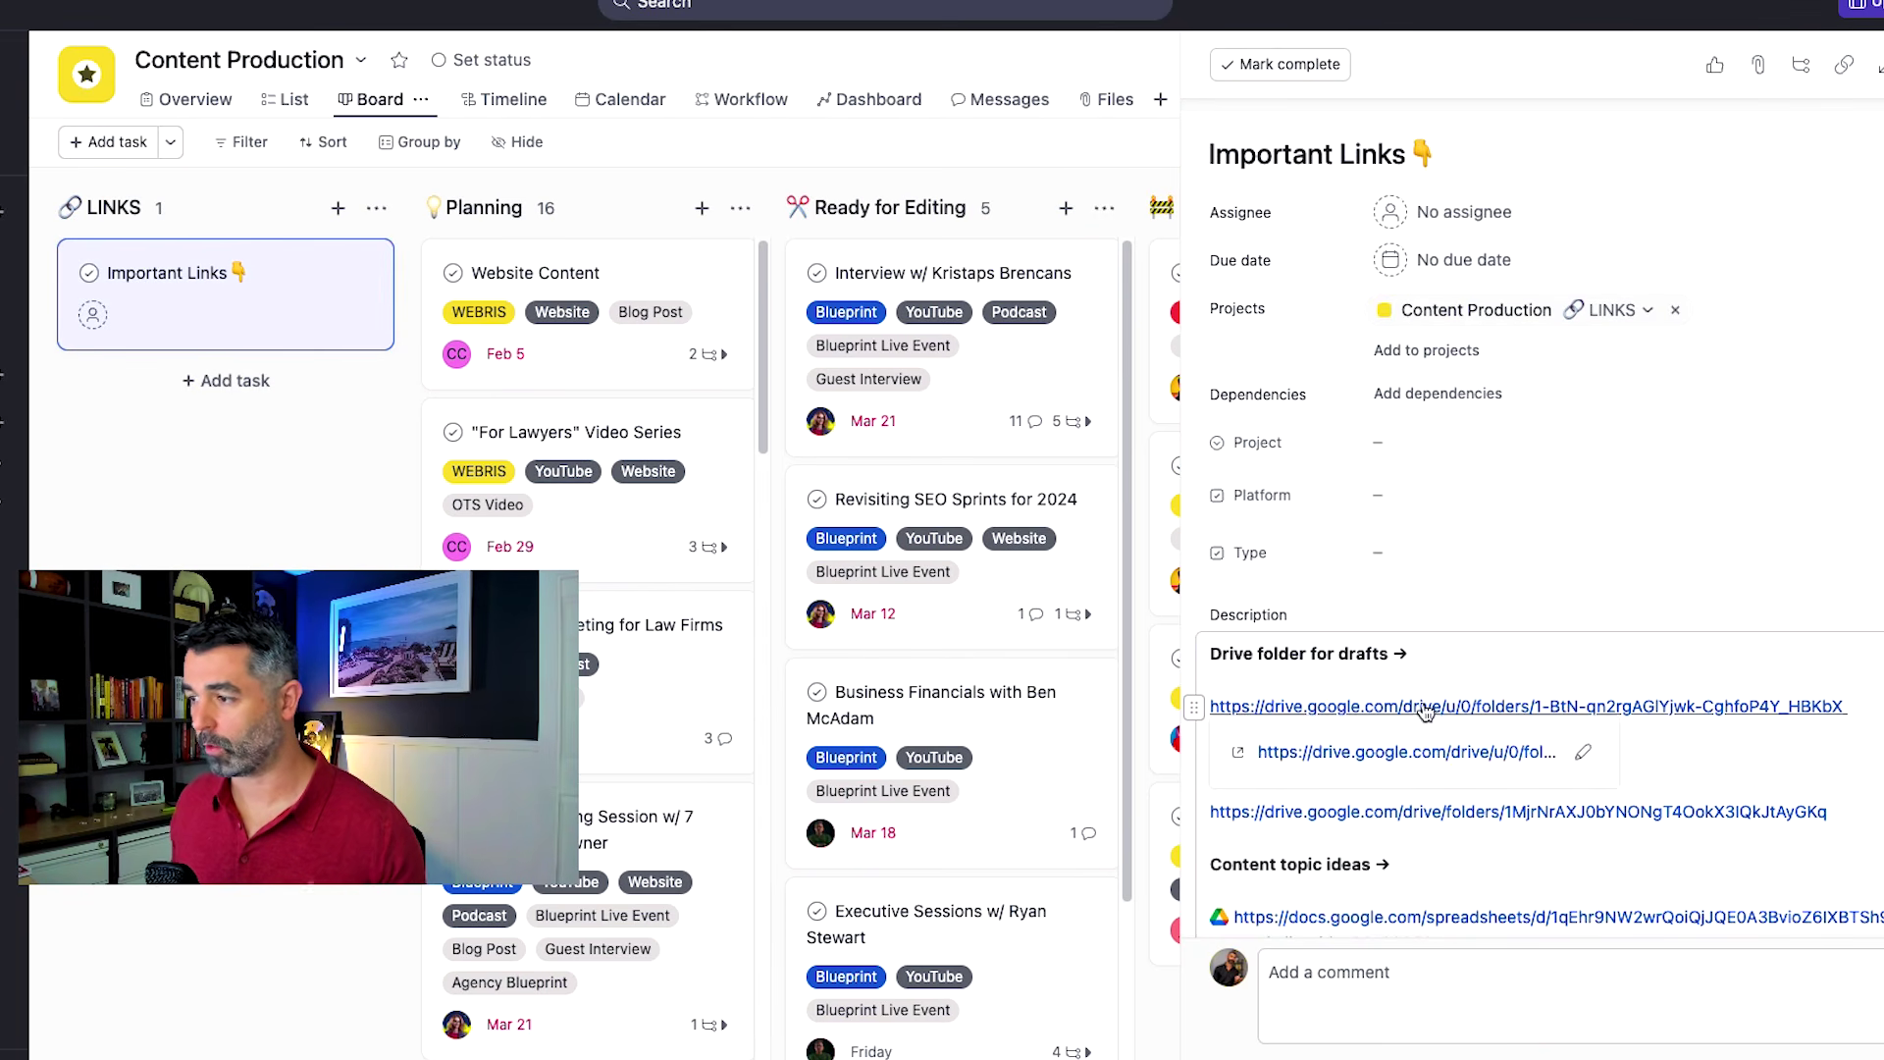
# Examine the drafts folder, photos, content topic ideas and YouTube channel links in the task description, and close the task.
pyautogui.scroll(-2, 1774, 697)
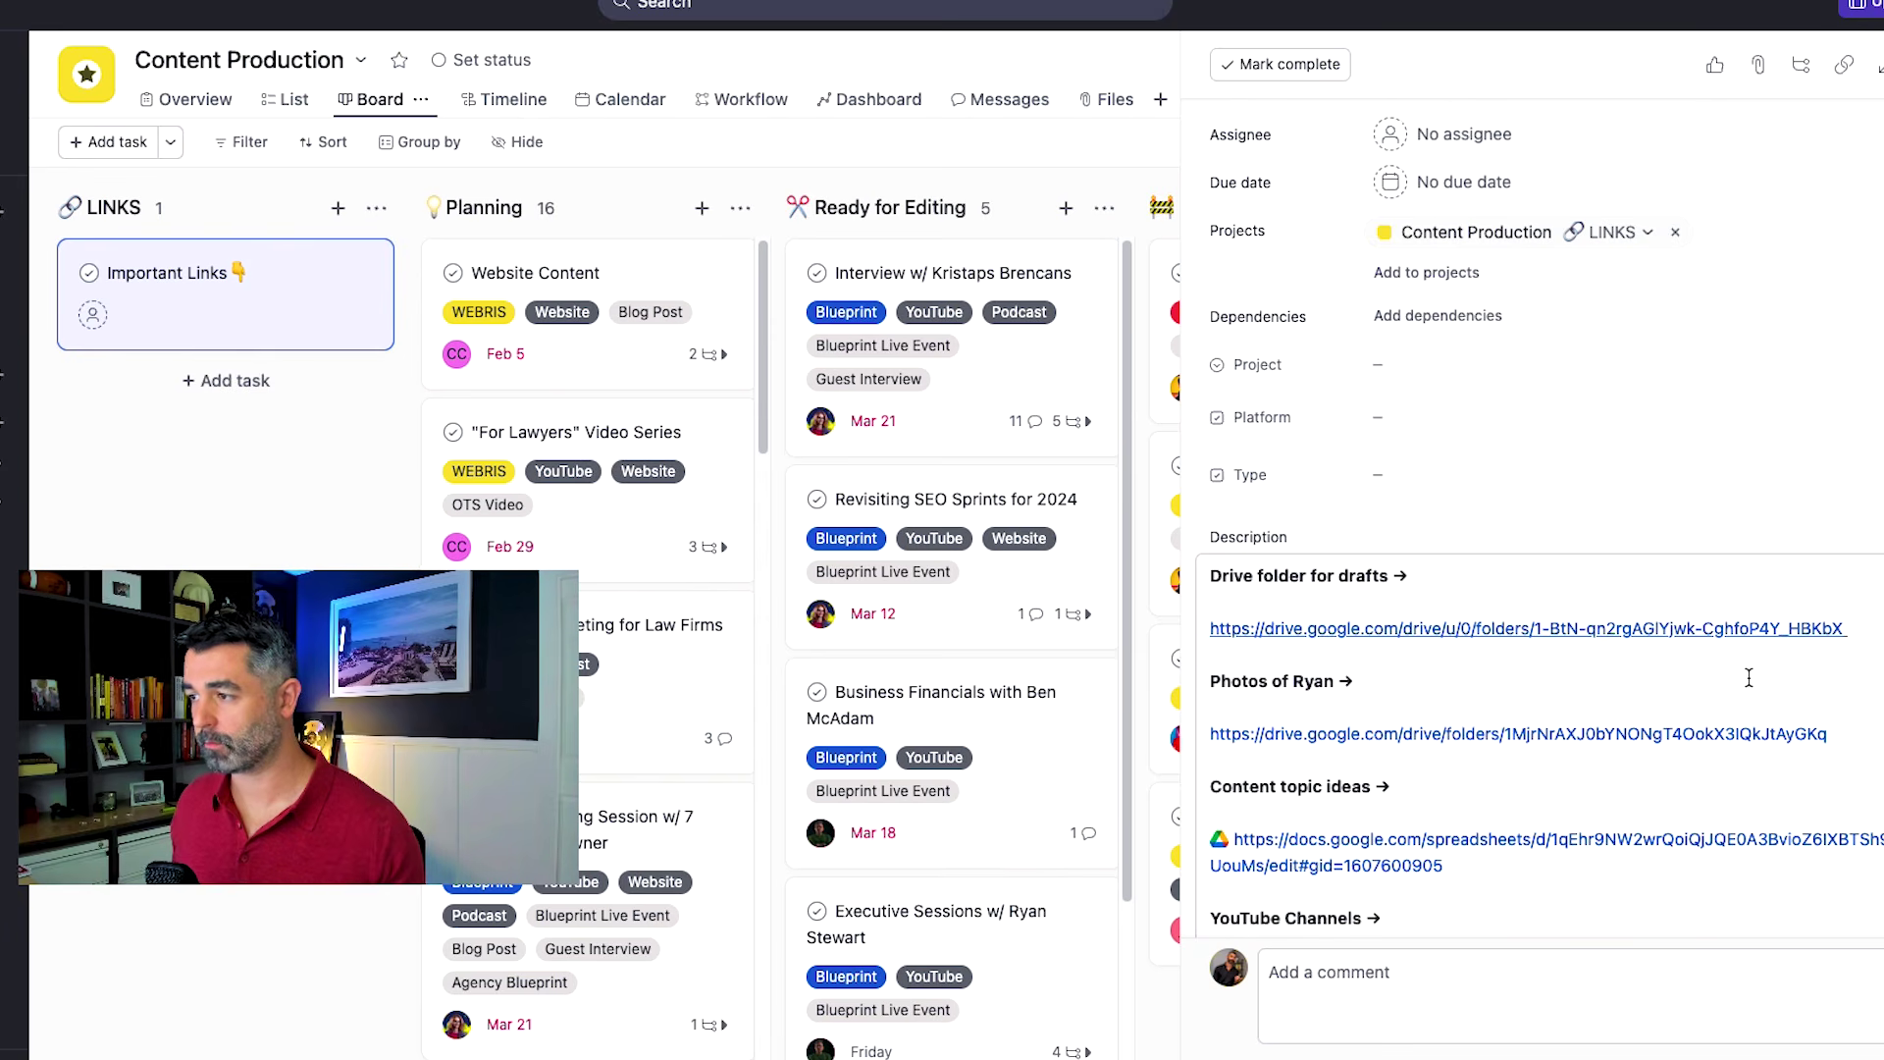
pyautogui.click(1652, 629)
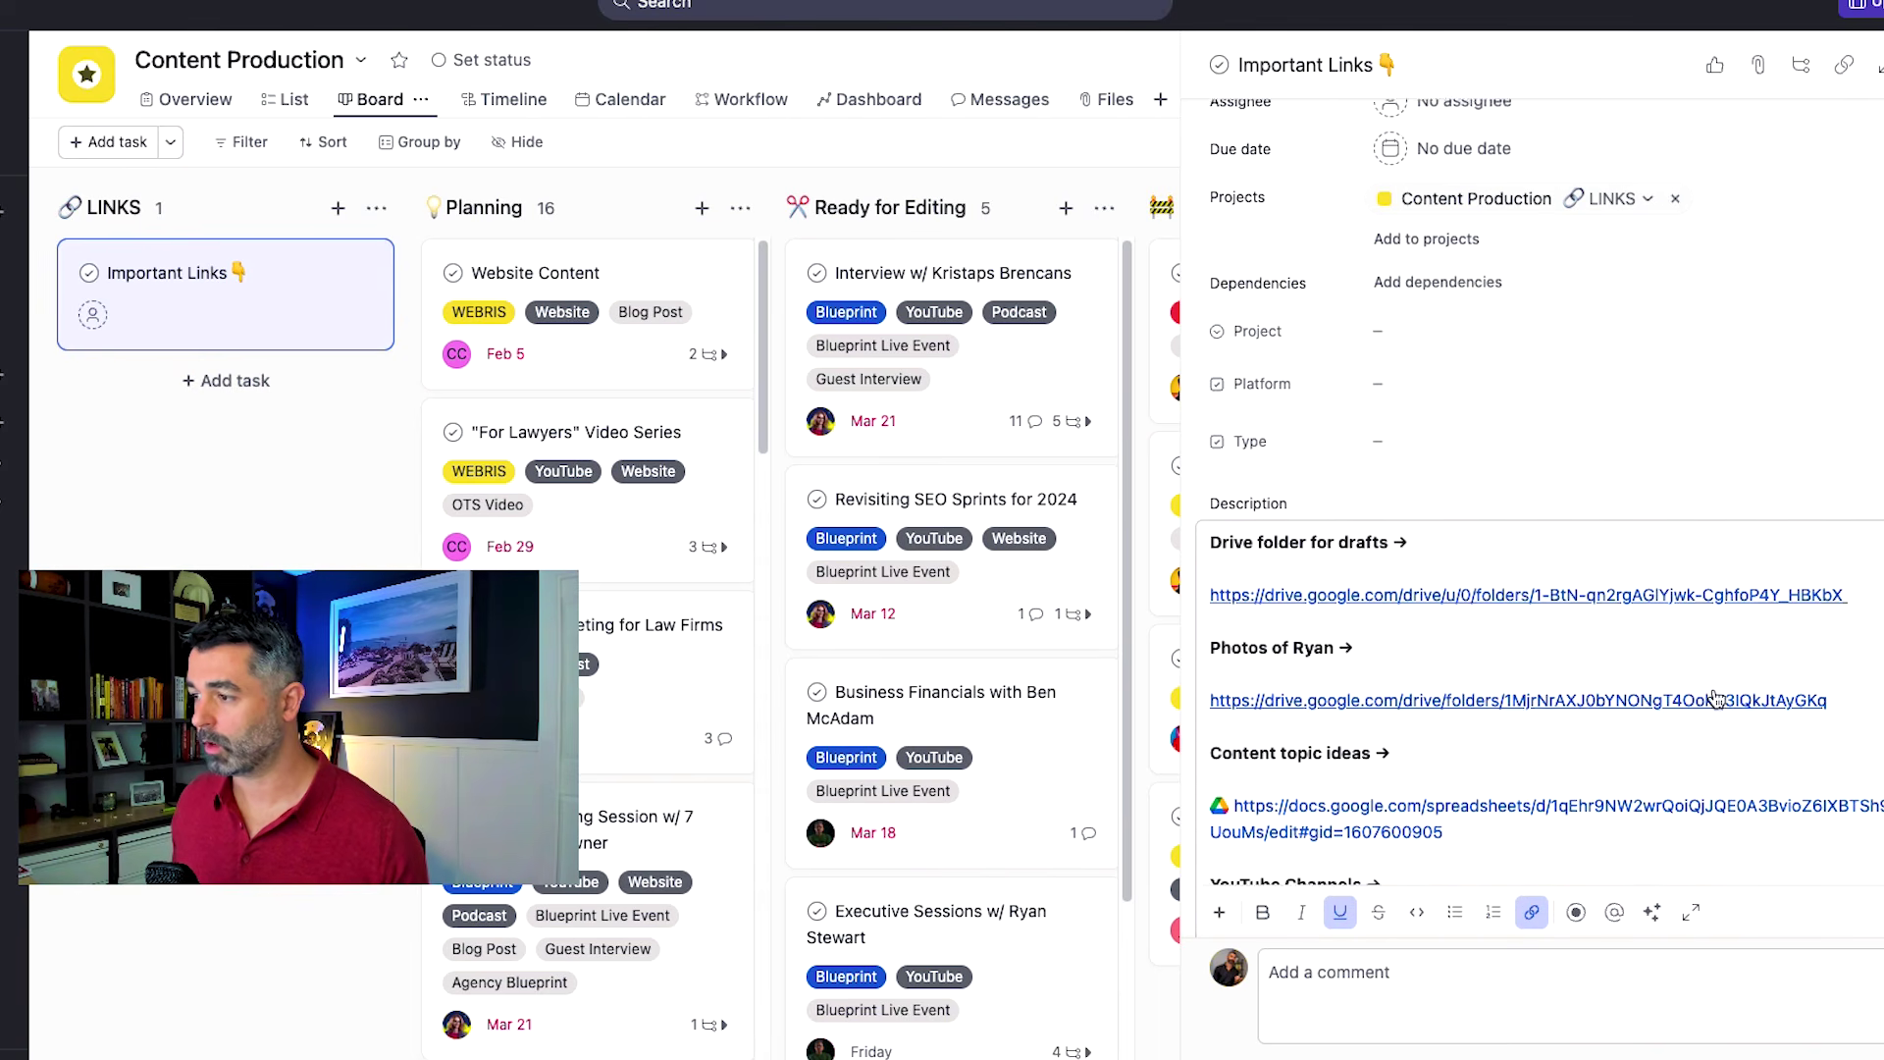
pyautogui.scroll(-2, 1716, 698)
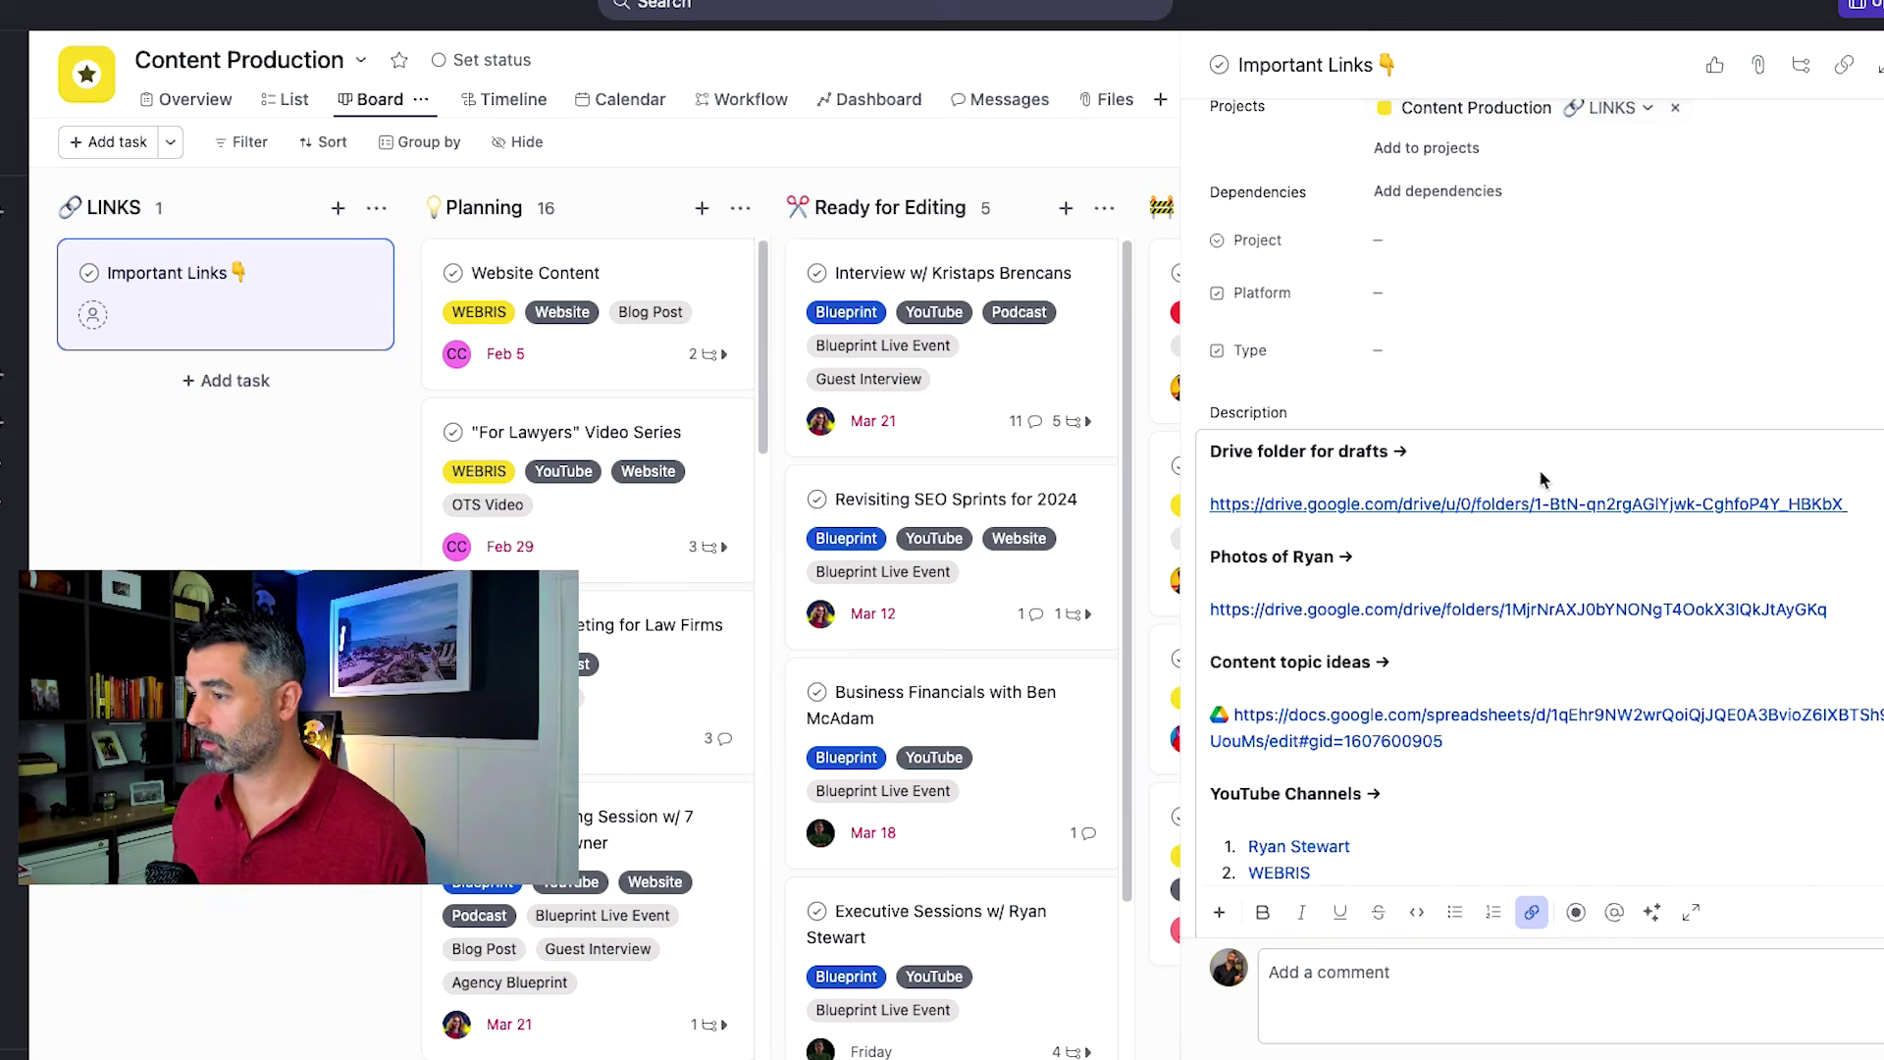
pyautogui.scroll(-5, 1541, 479)
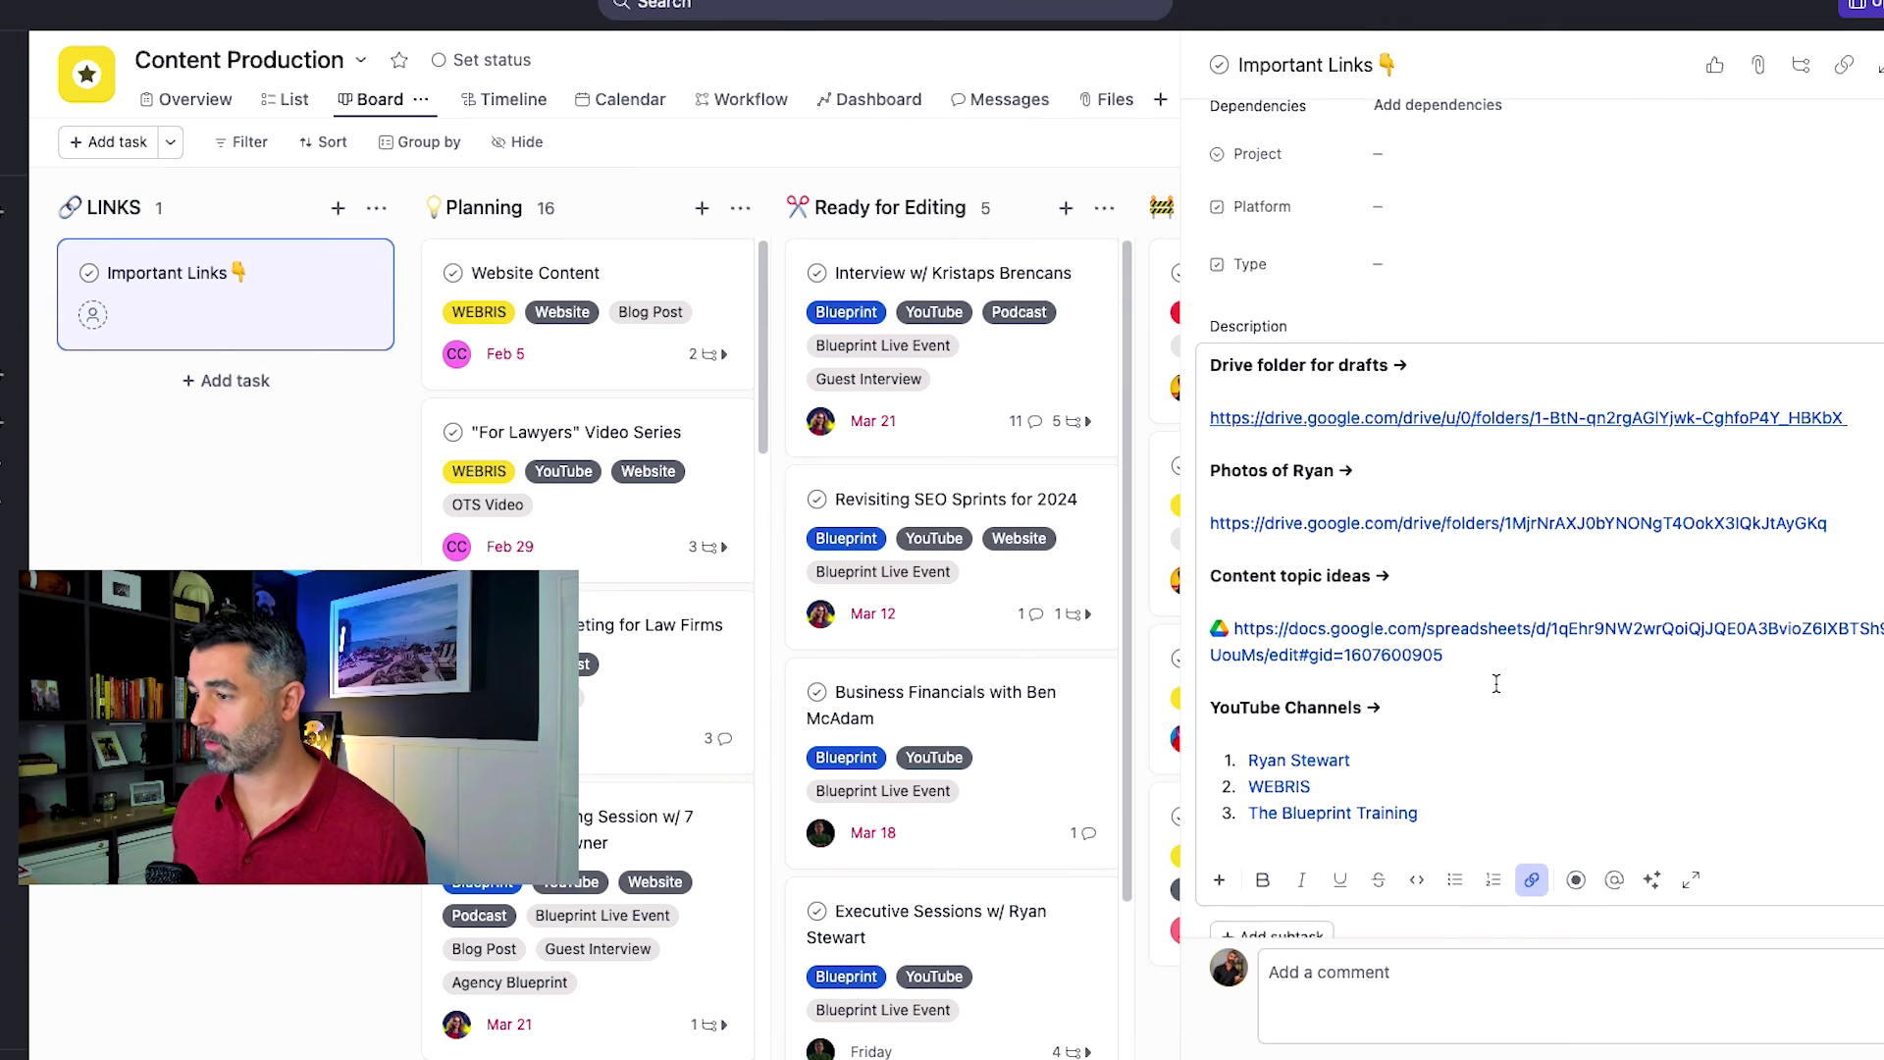
pyautogui.moveTo(1315, 580)
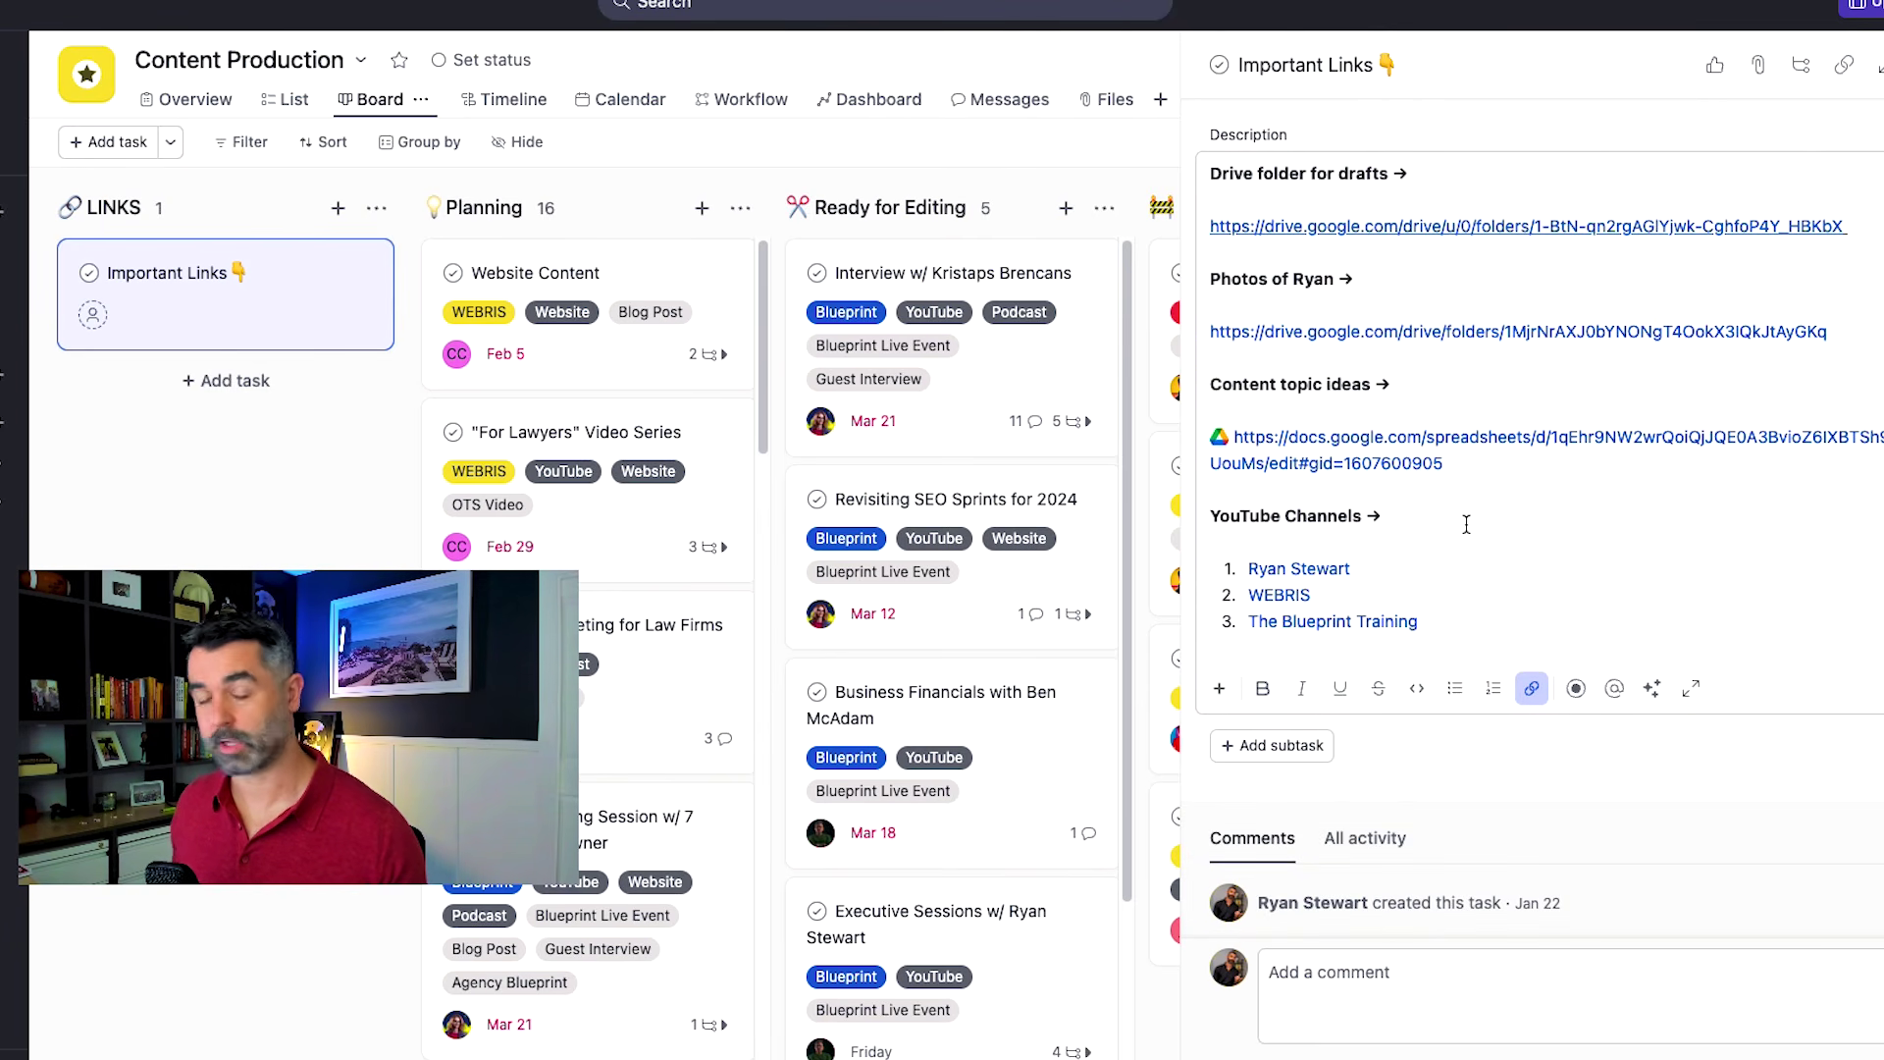
pyautogui.scroll(1, 1452, 530)
pyautogui.scroll(3, 1445, 533)
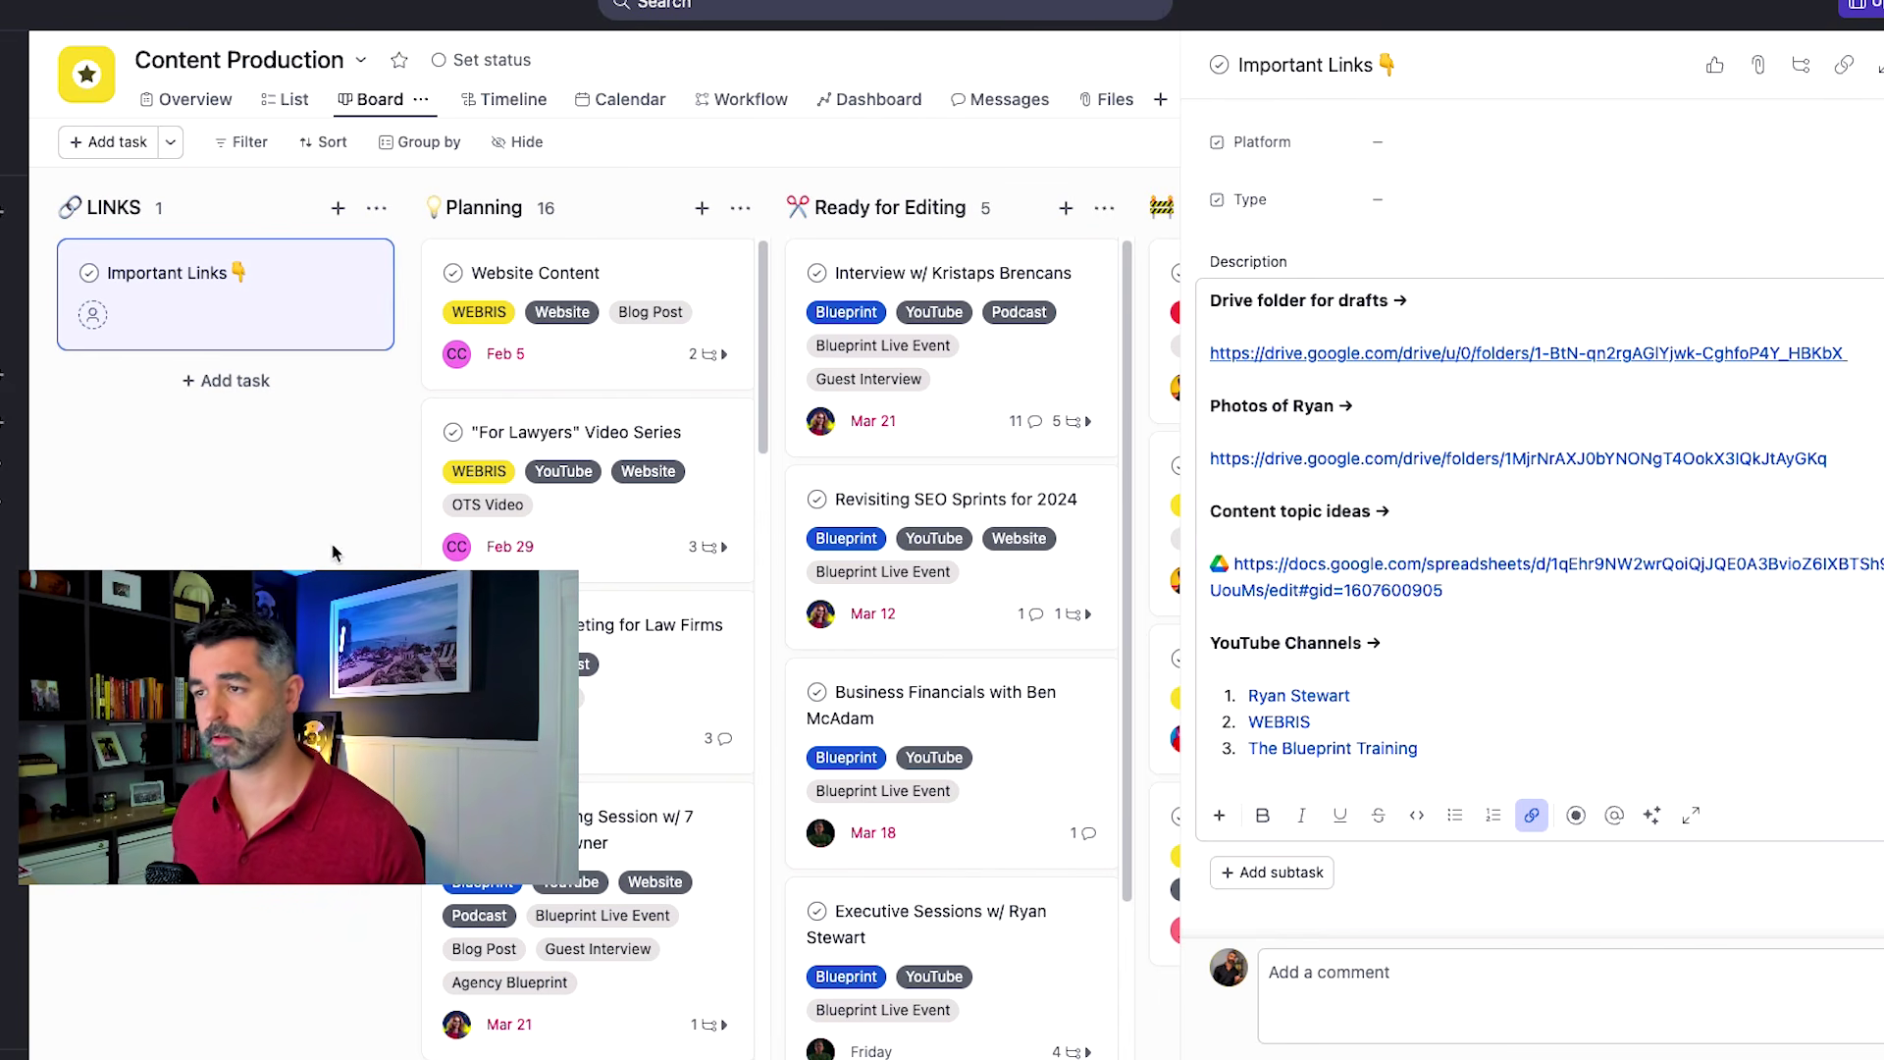
pyautogui.press('Escape')
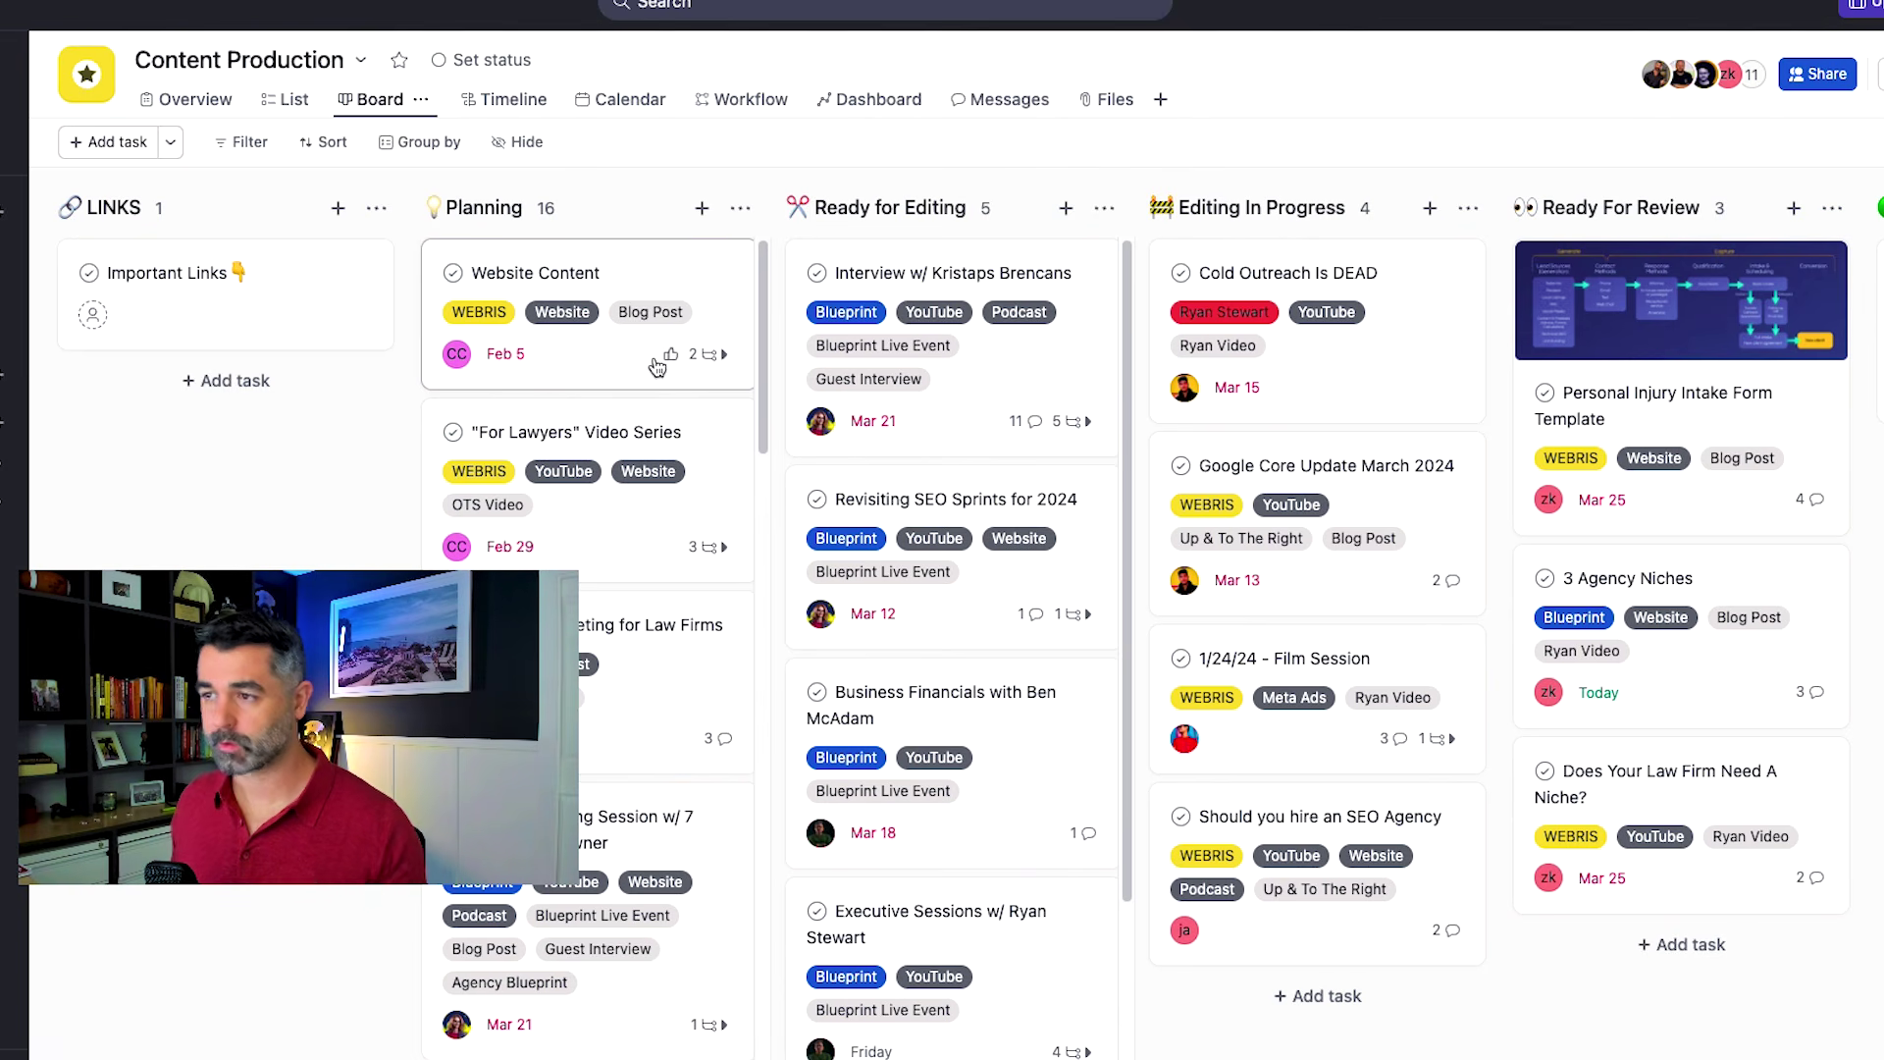
# Open the "For Lawyers" Video Series task in Planning and view the options of its Project field.
pyautogui.click(628, 538)
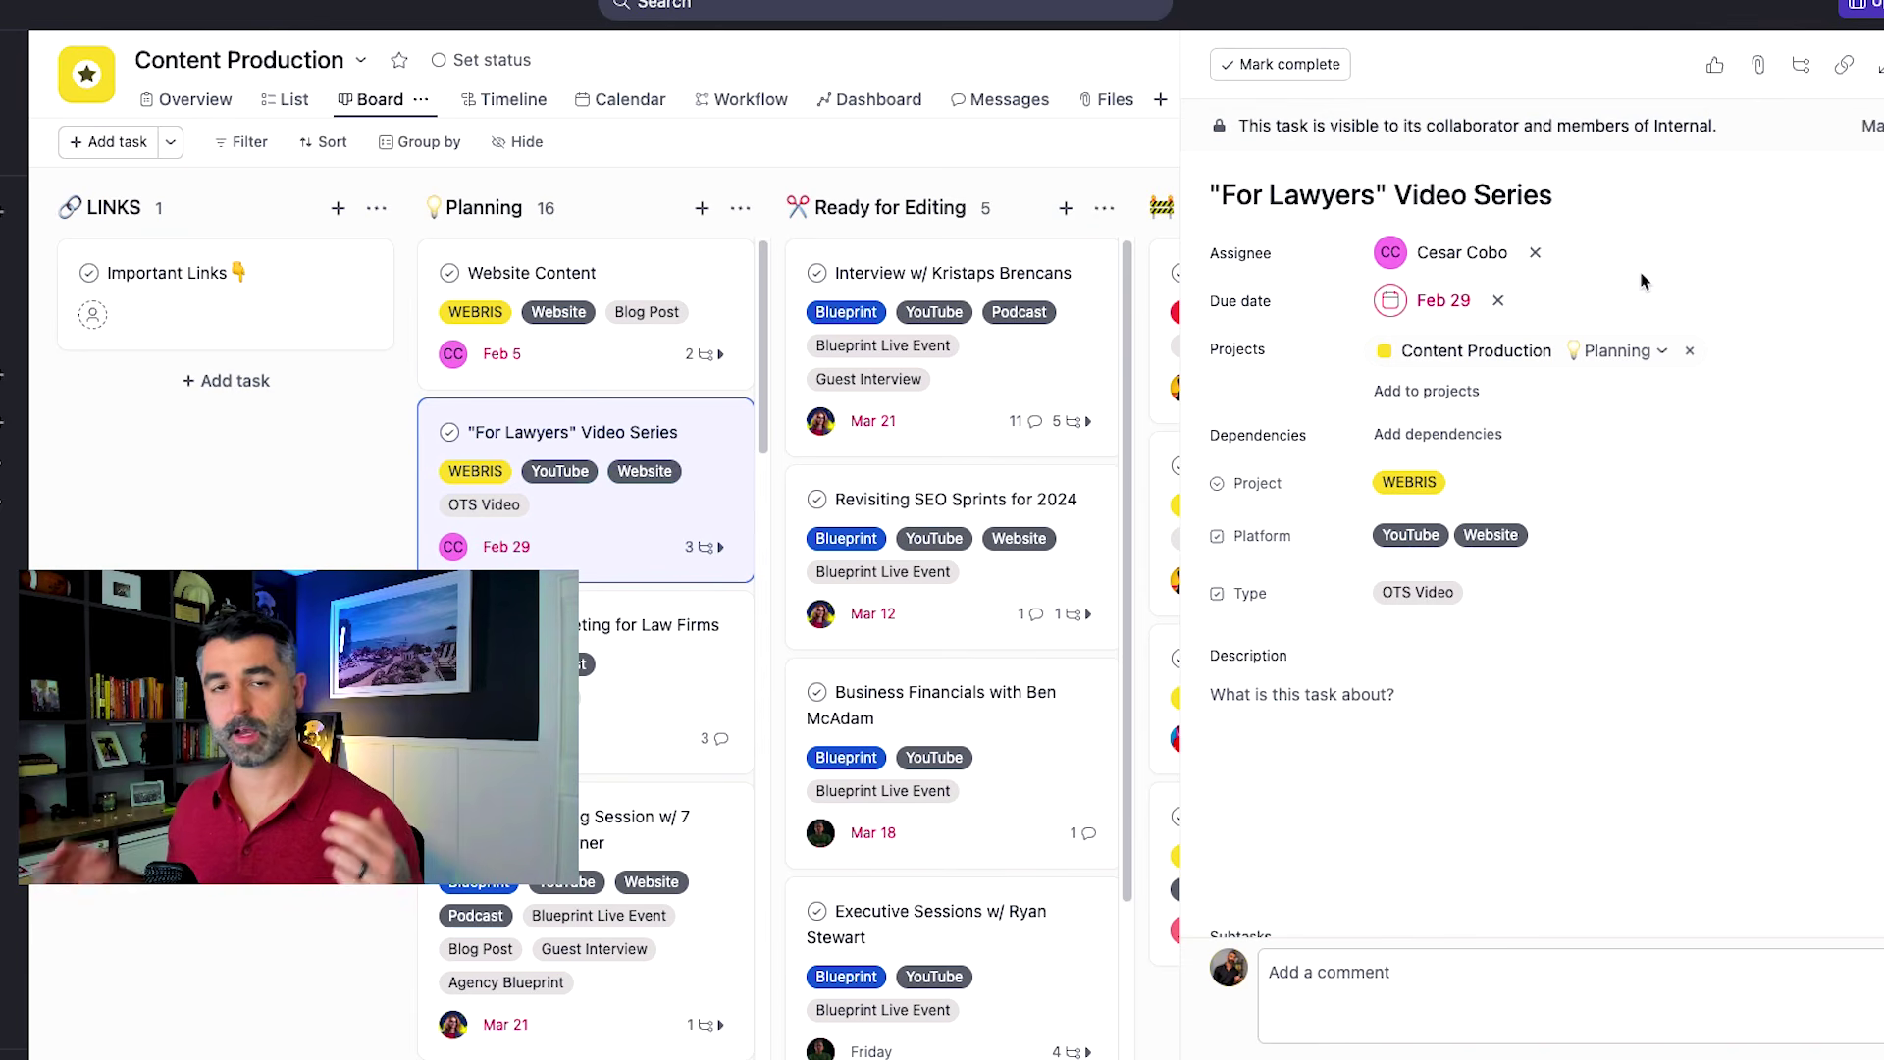
pyautogui.scroll(-1, 1531, 403)
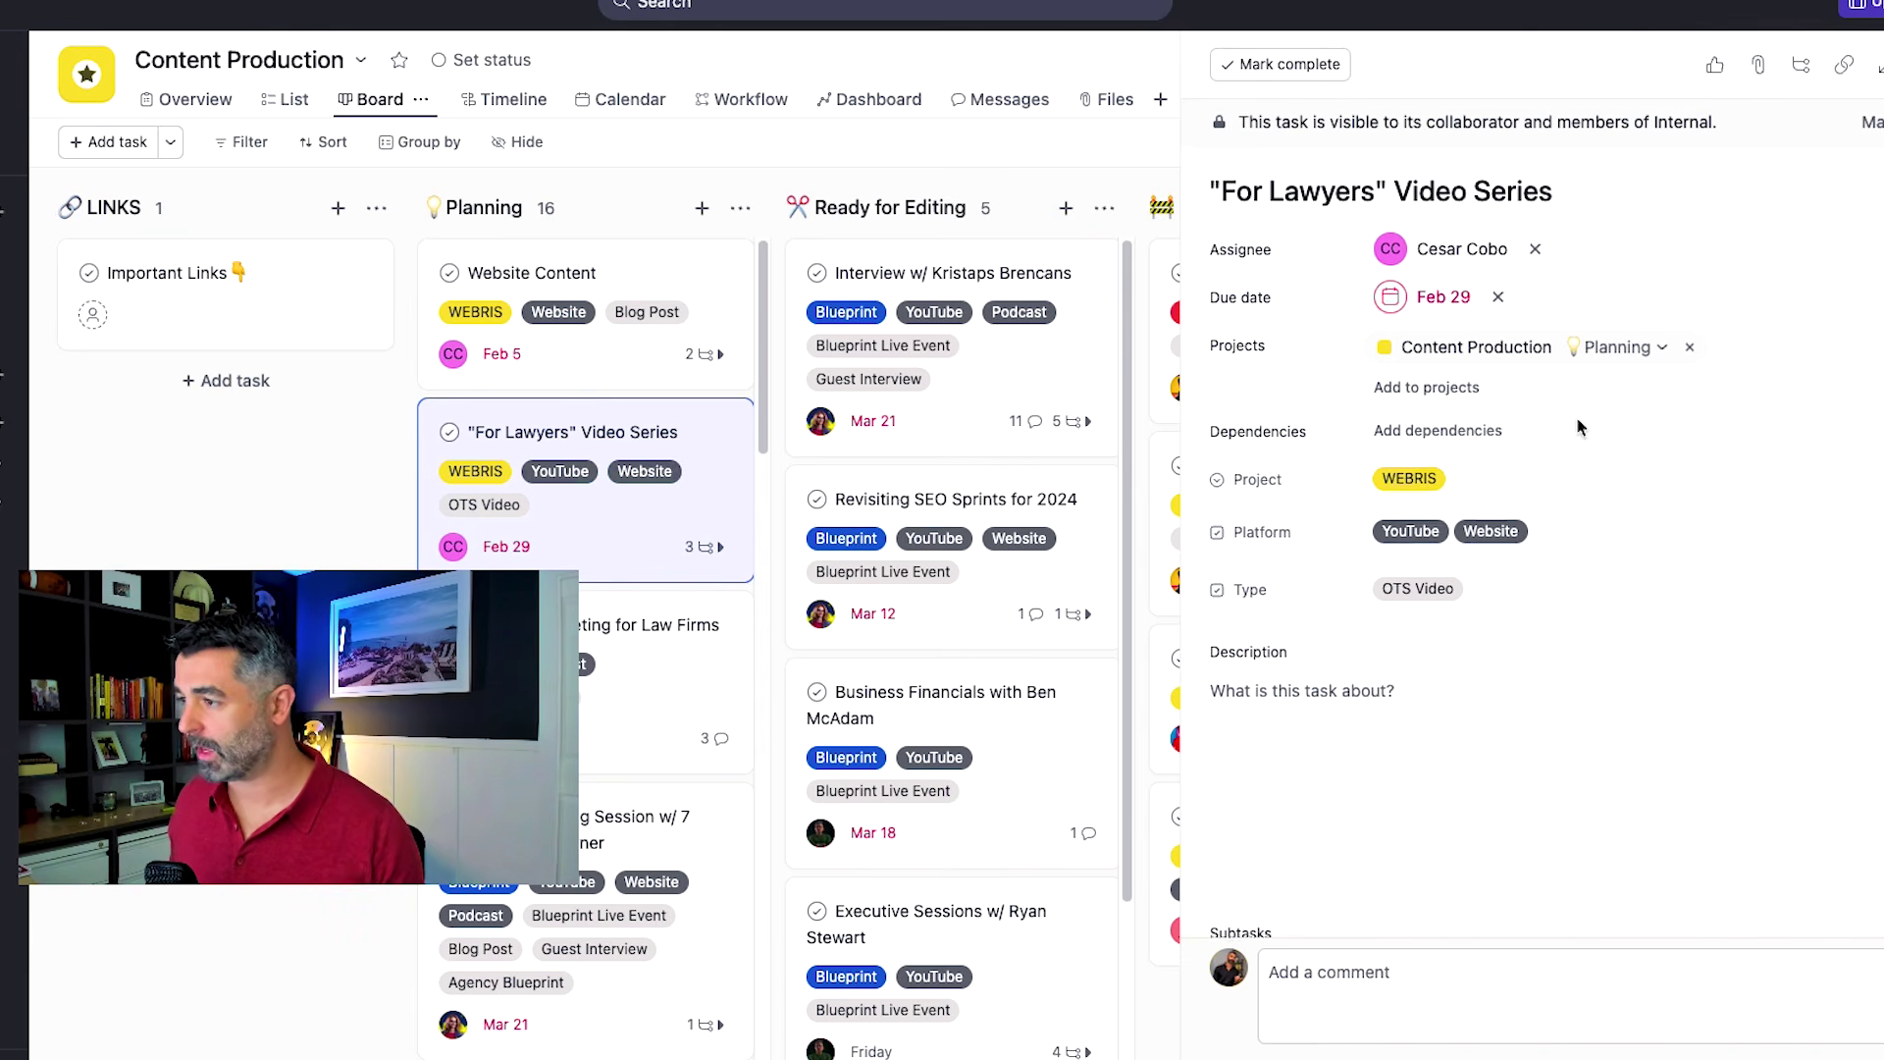
pyautogui.click(1460, 479)
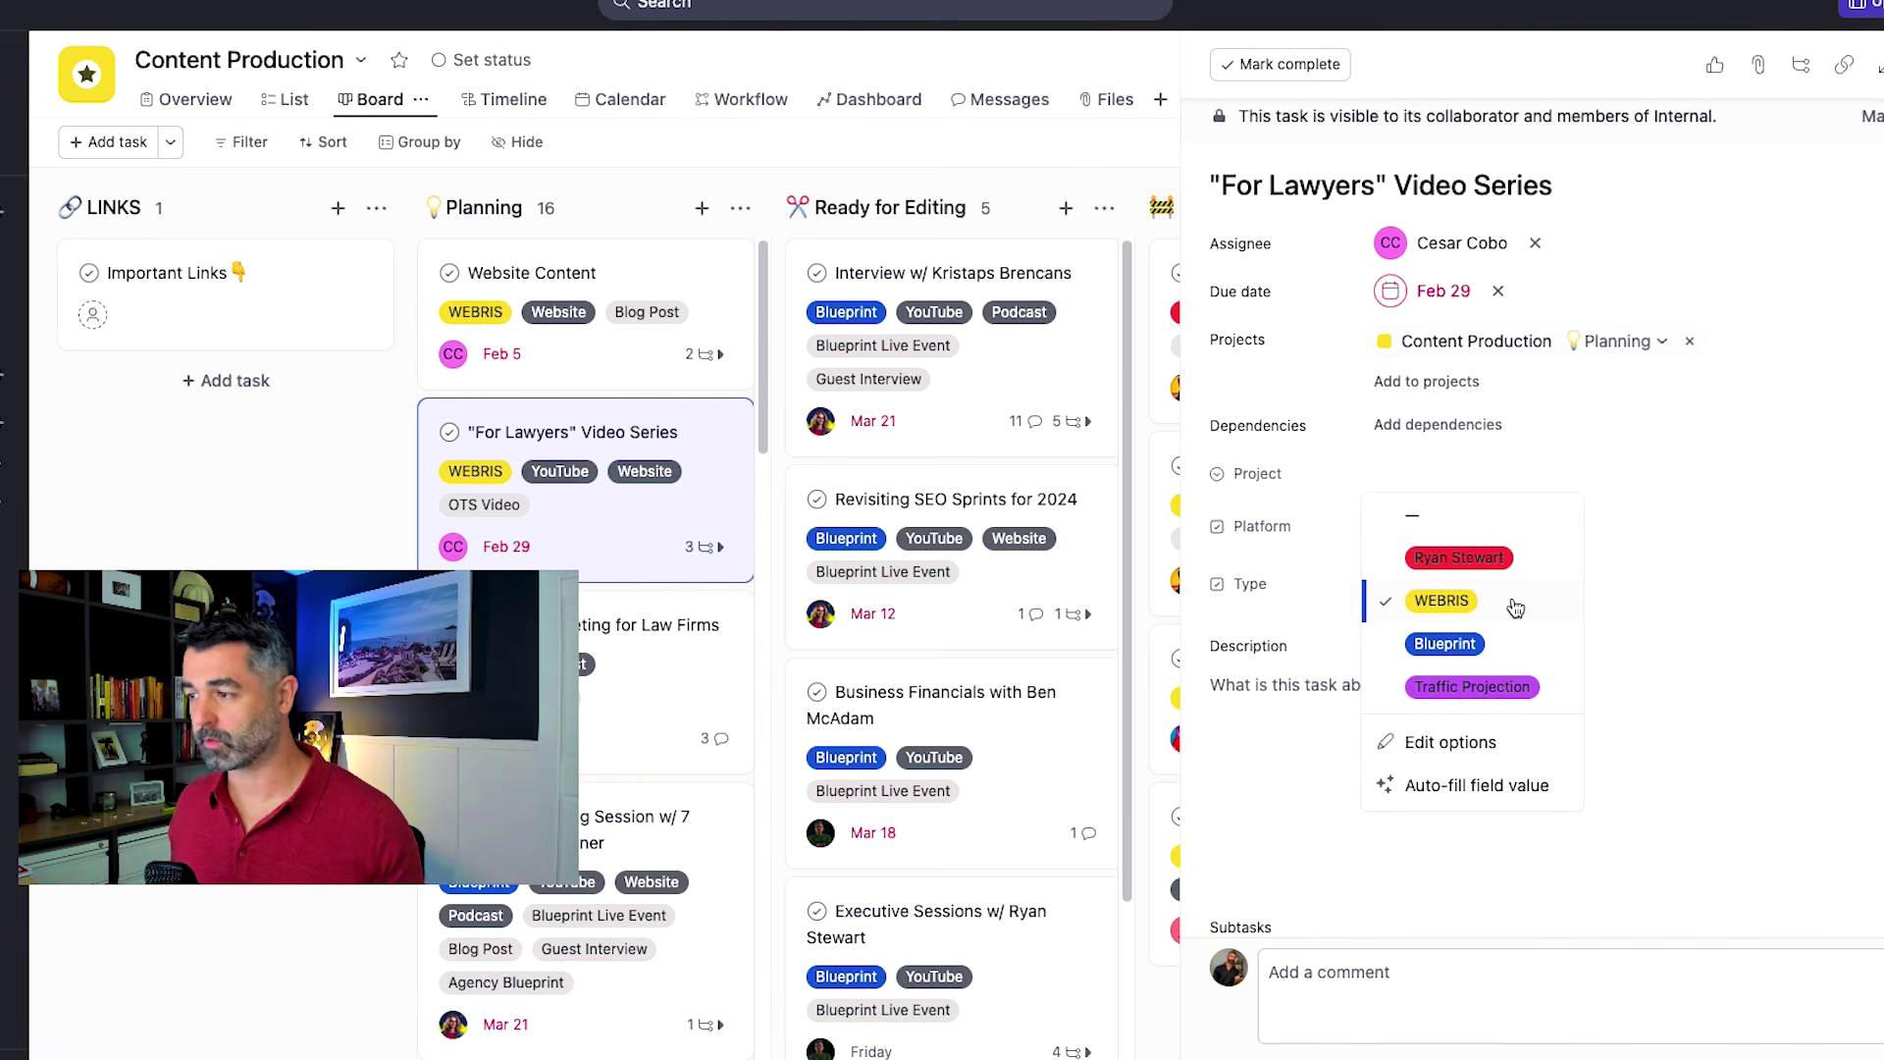
pyautogui.click(1501, 78)
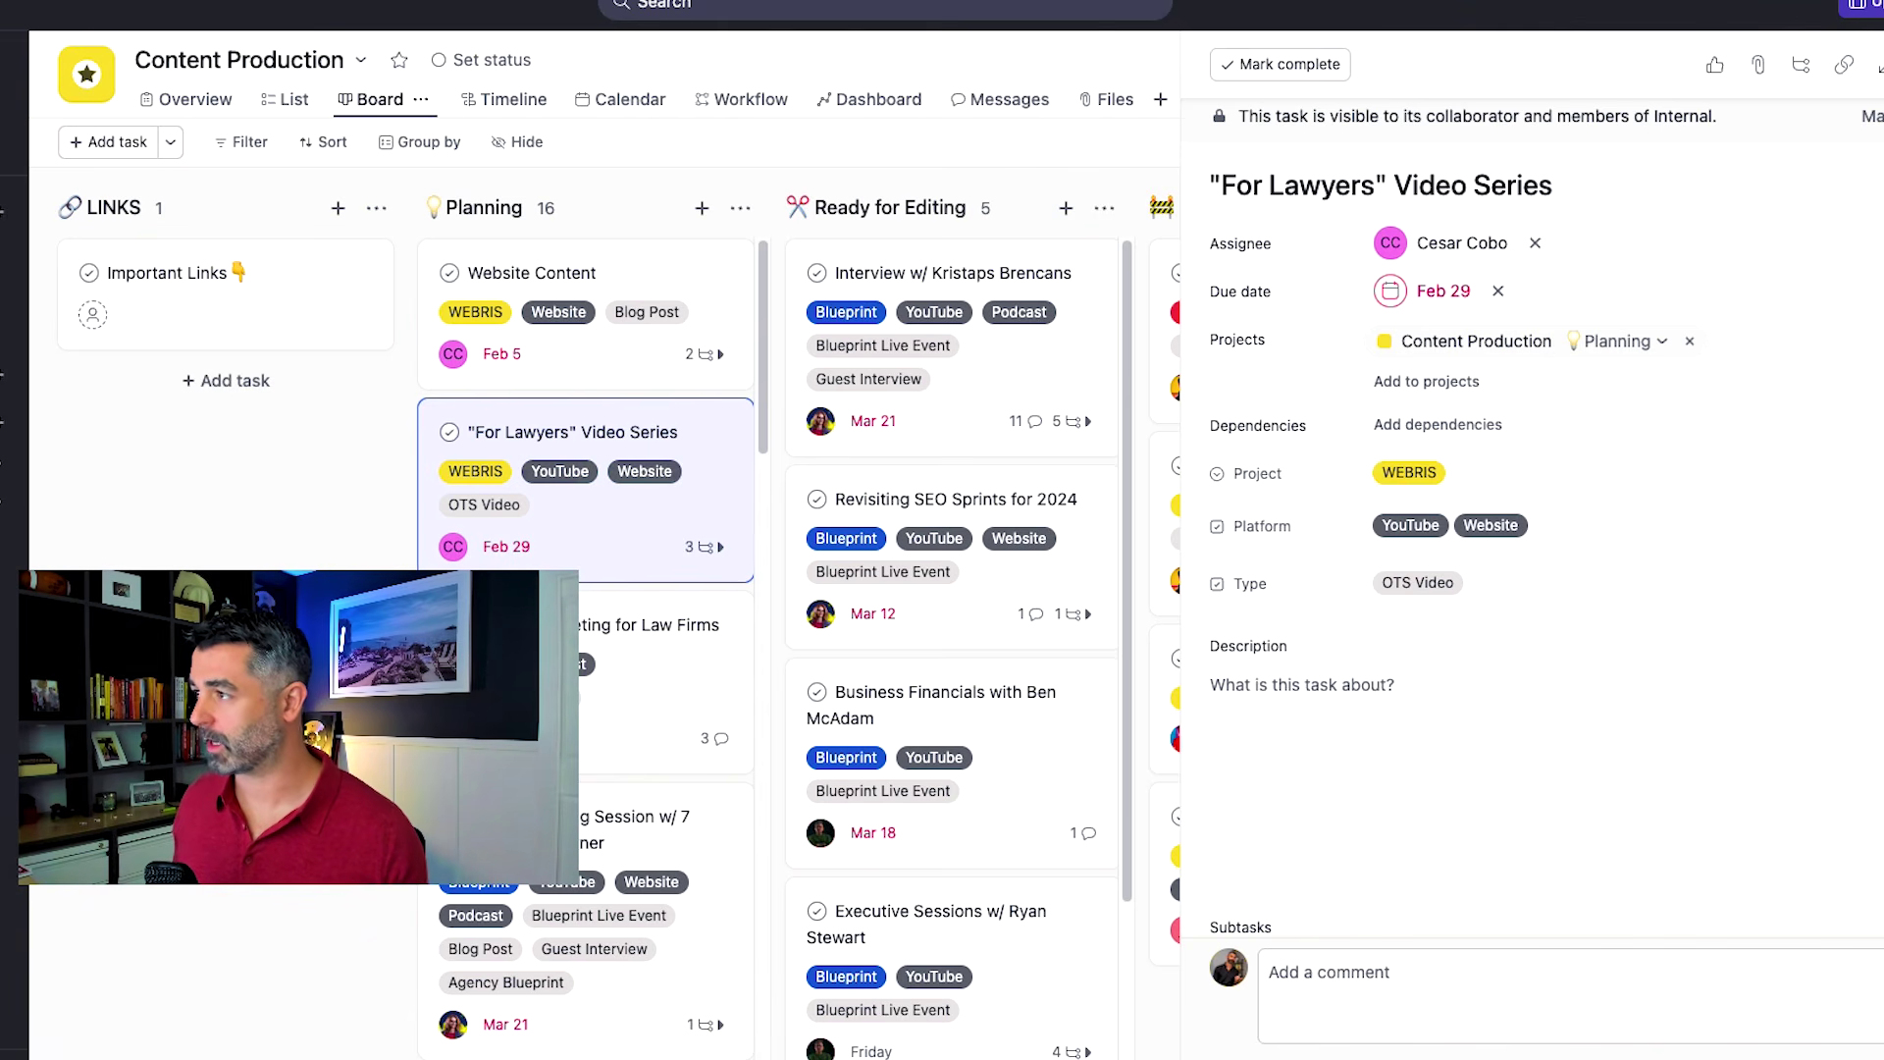
# Review the options of the Content Production project's Project, Platform and Type custom fields, and leave the customization settings.
pyautogui.click(1876, 65)
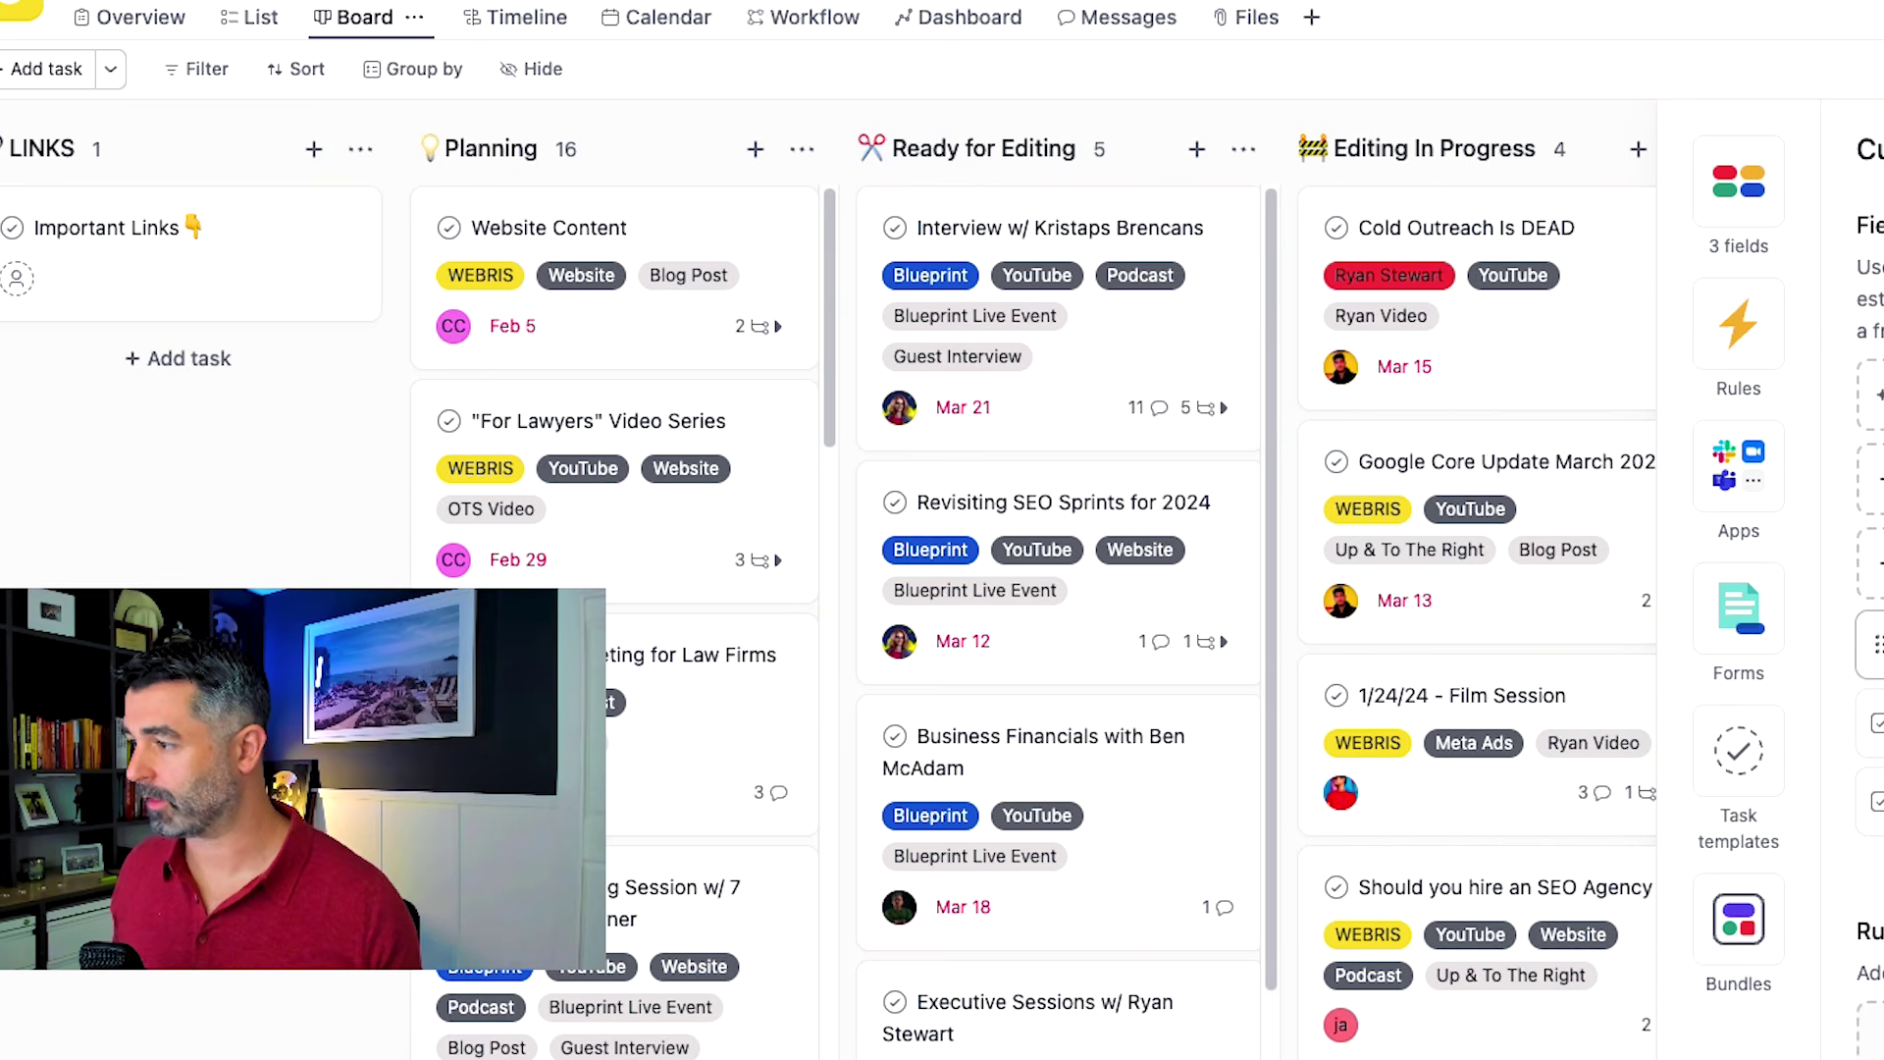
pyautogui.click(1874, 645)
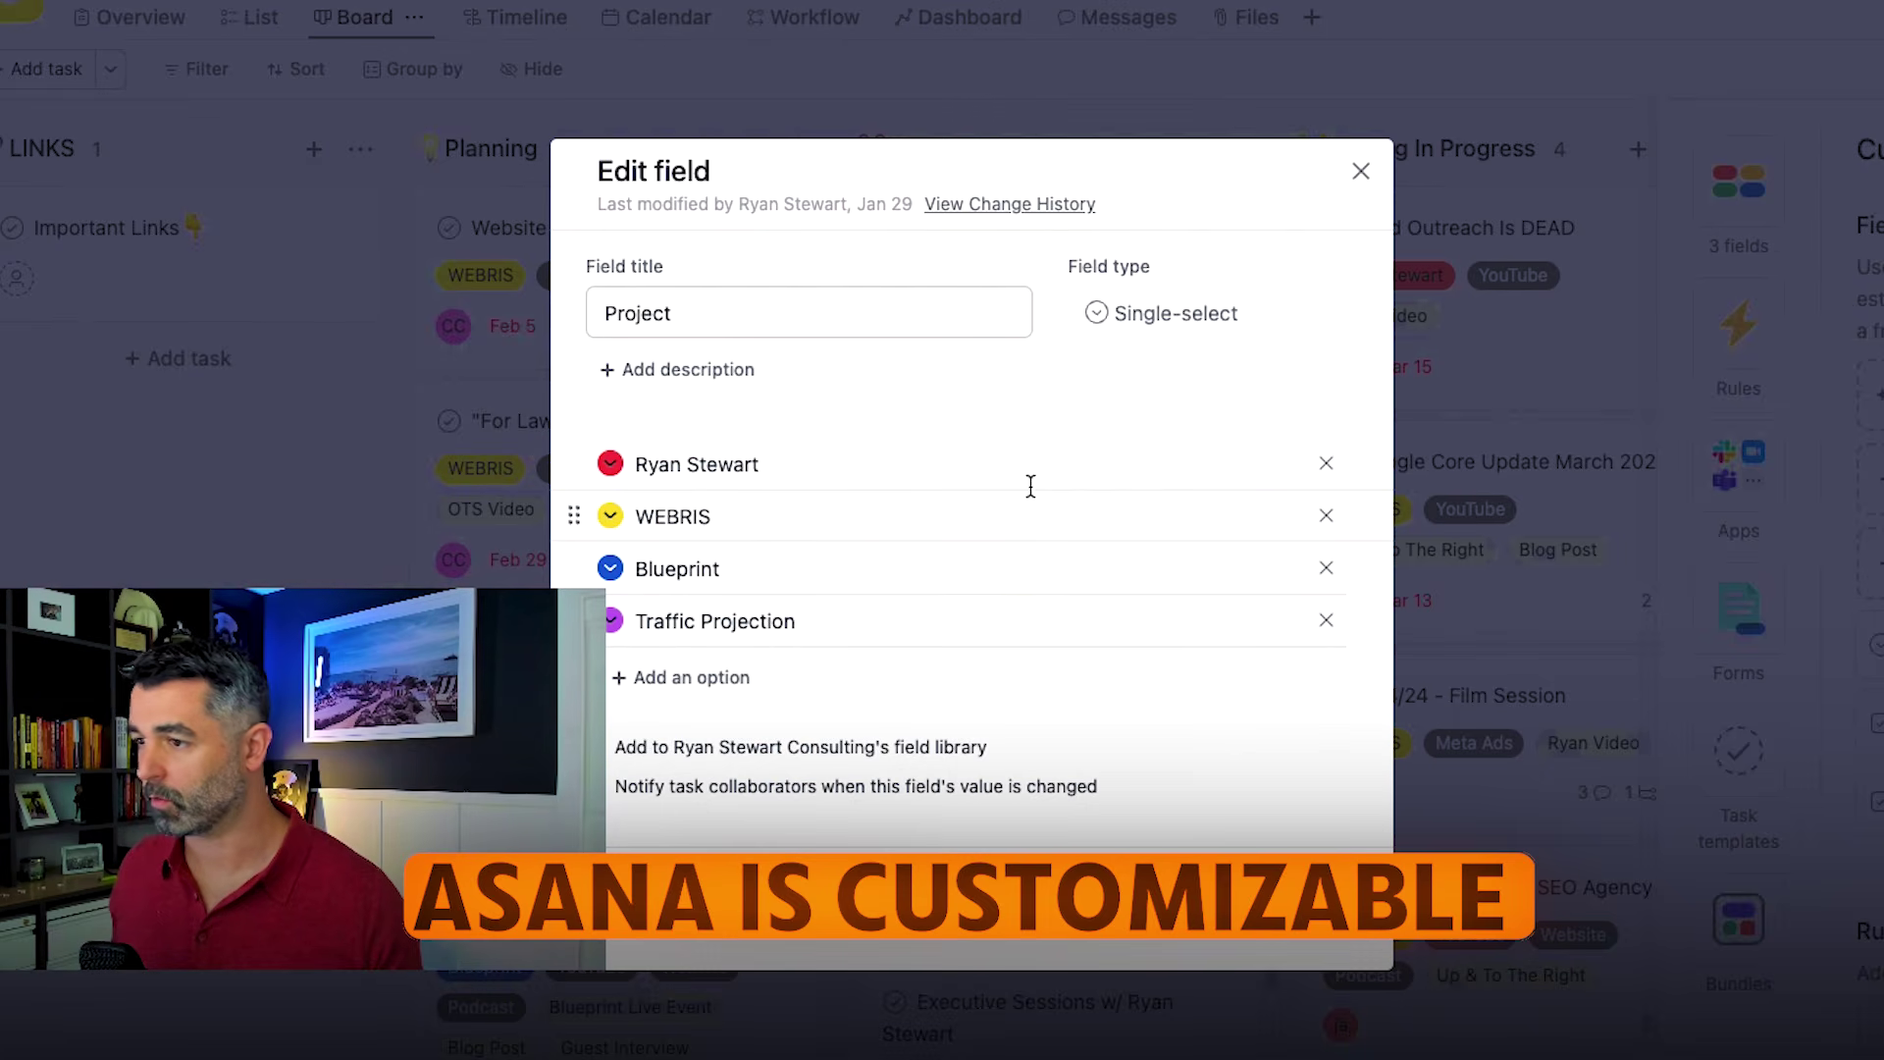
pyautogui.click(1360, 172)
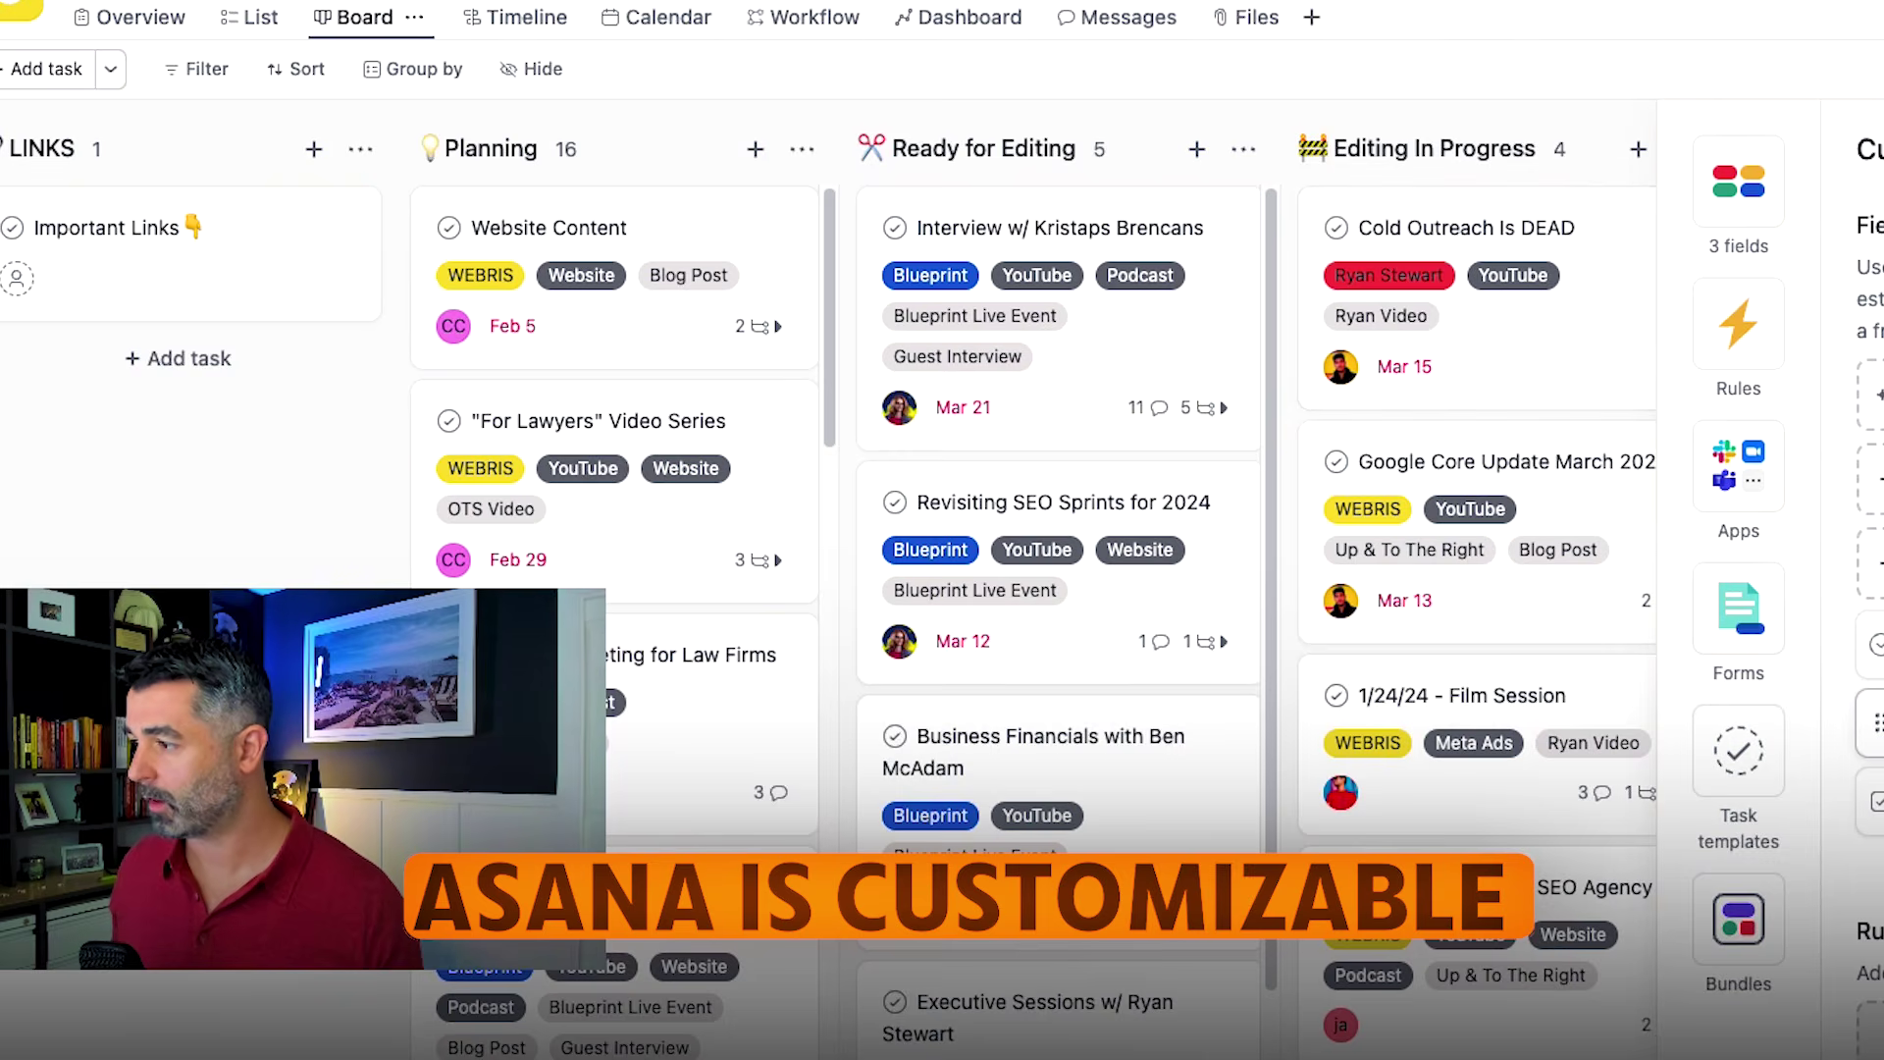
pyautogui.click(1874, 723)
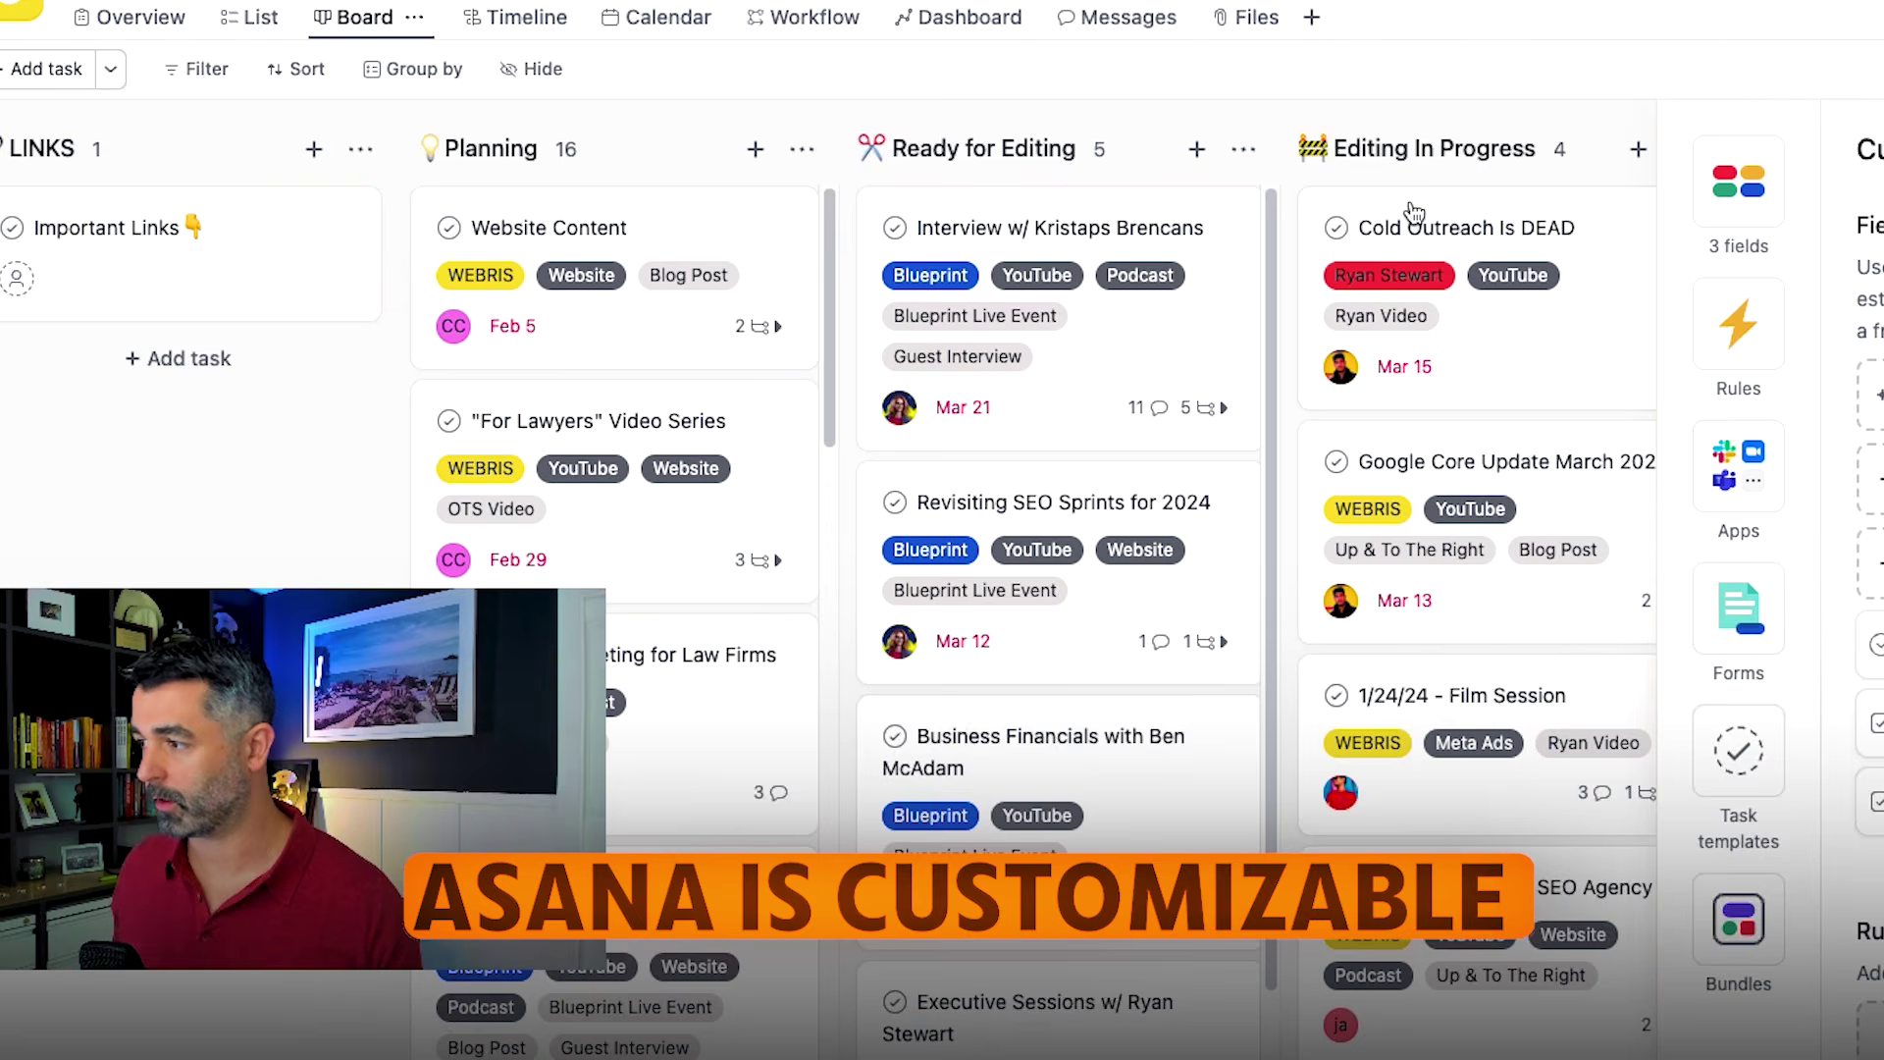
pyautogui.click(1360, 144)
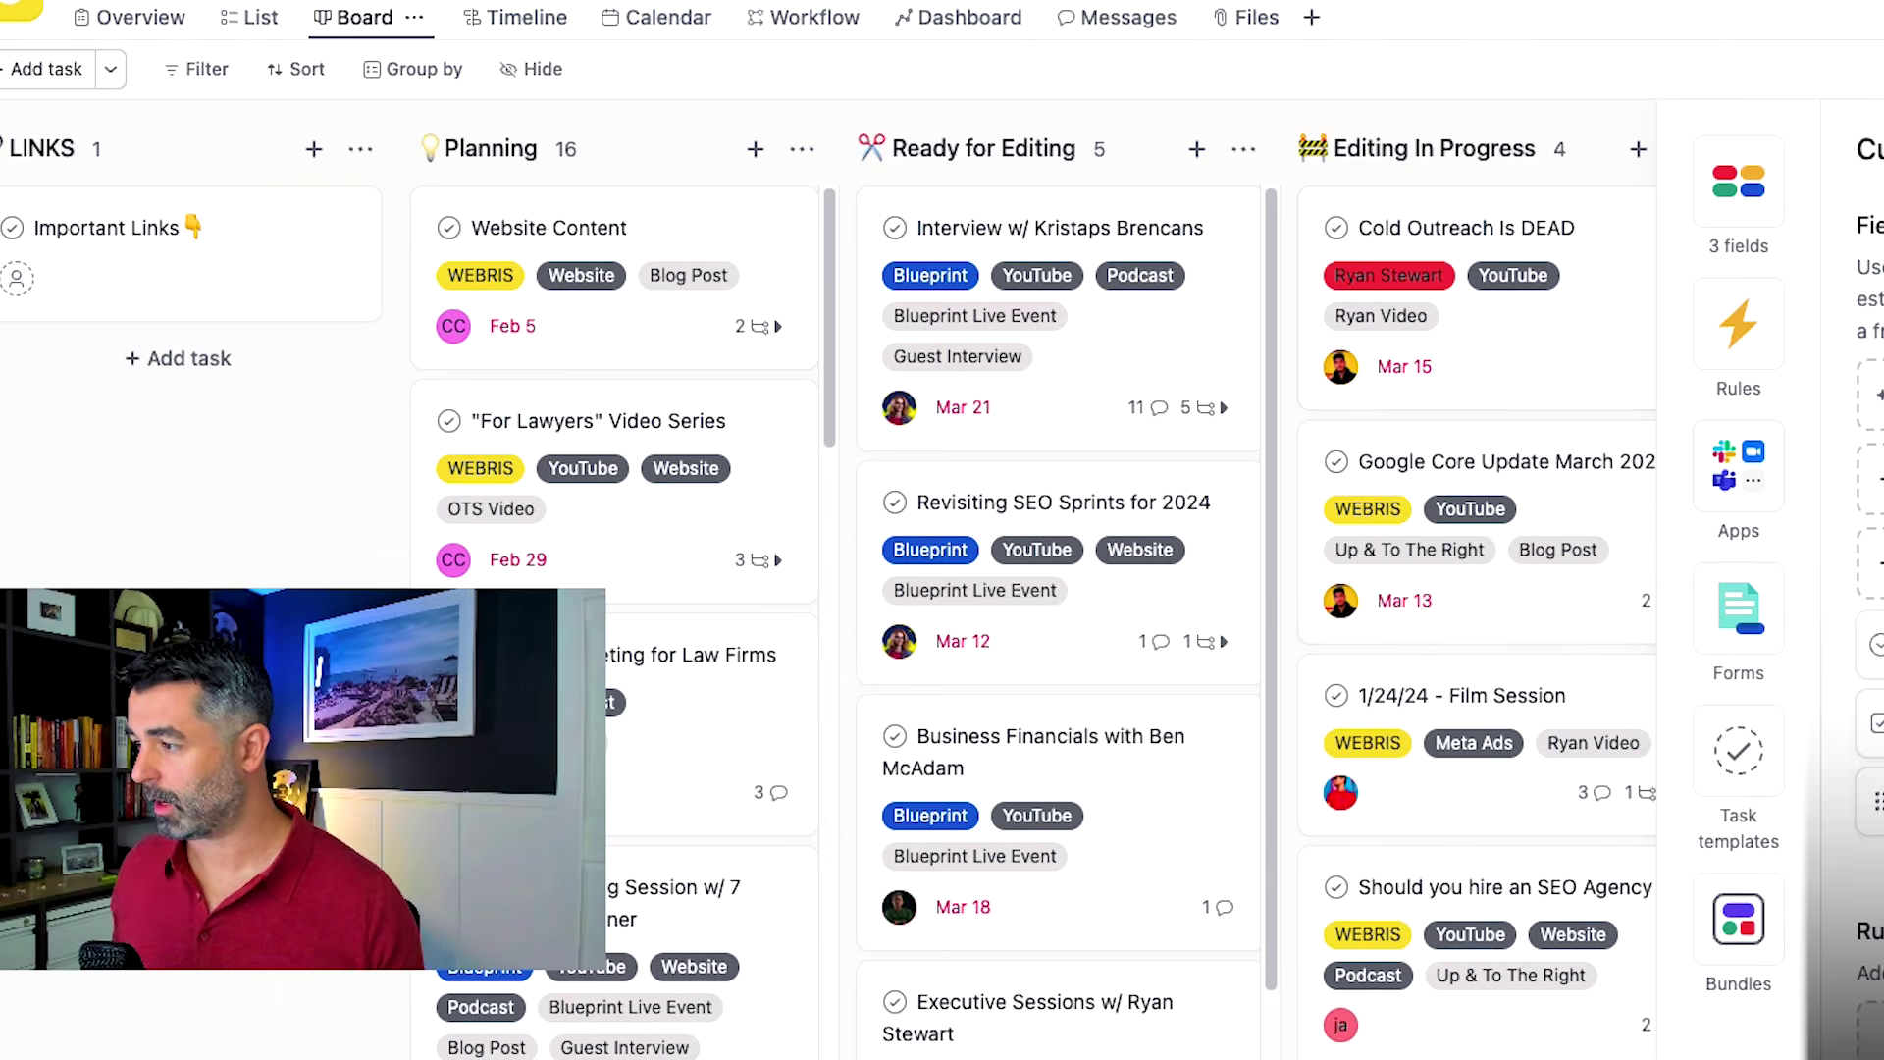
pyautogui.click(1874, 644)
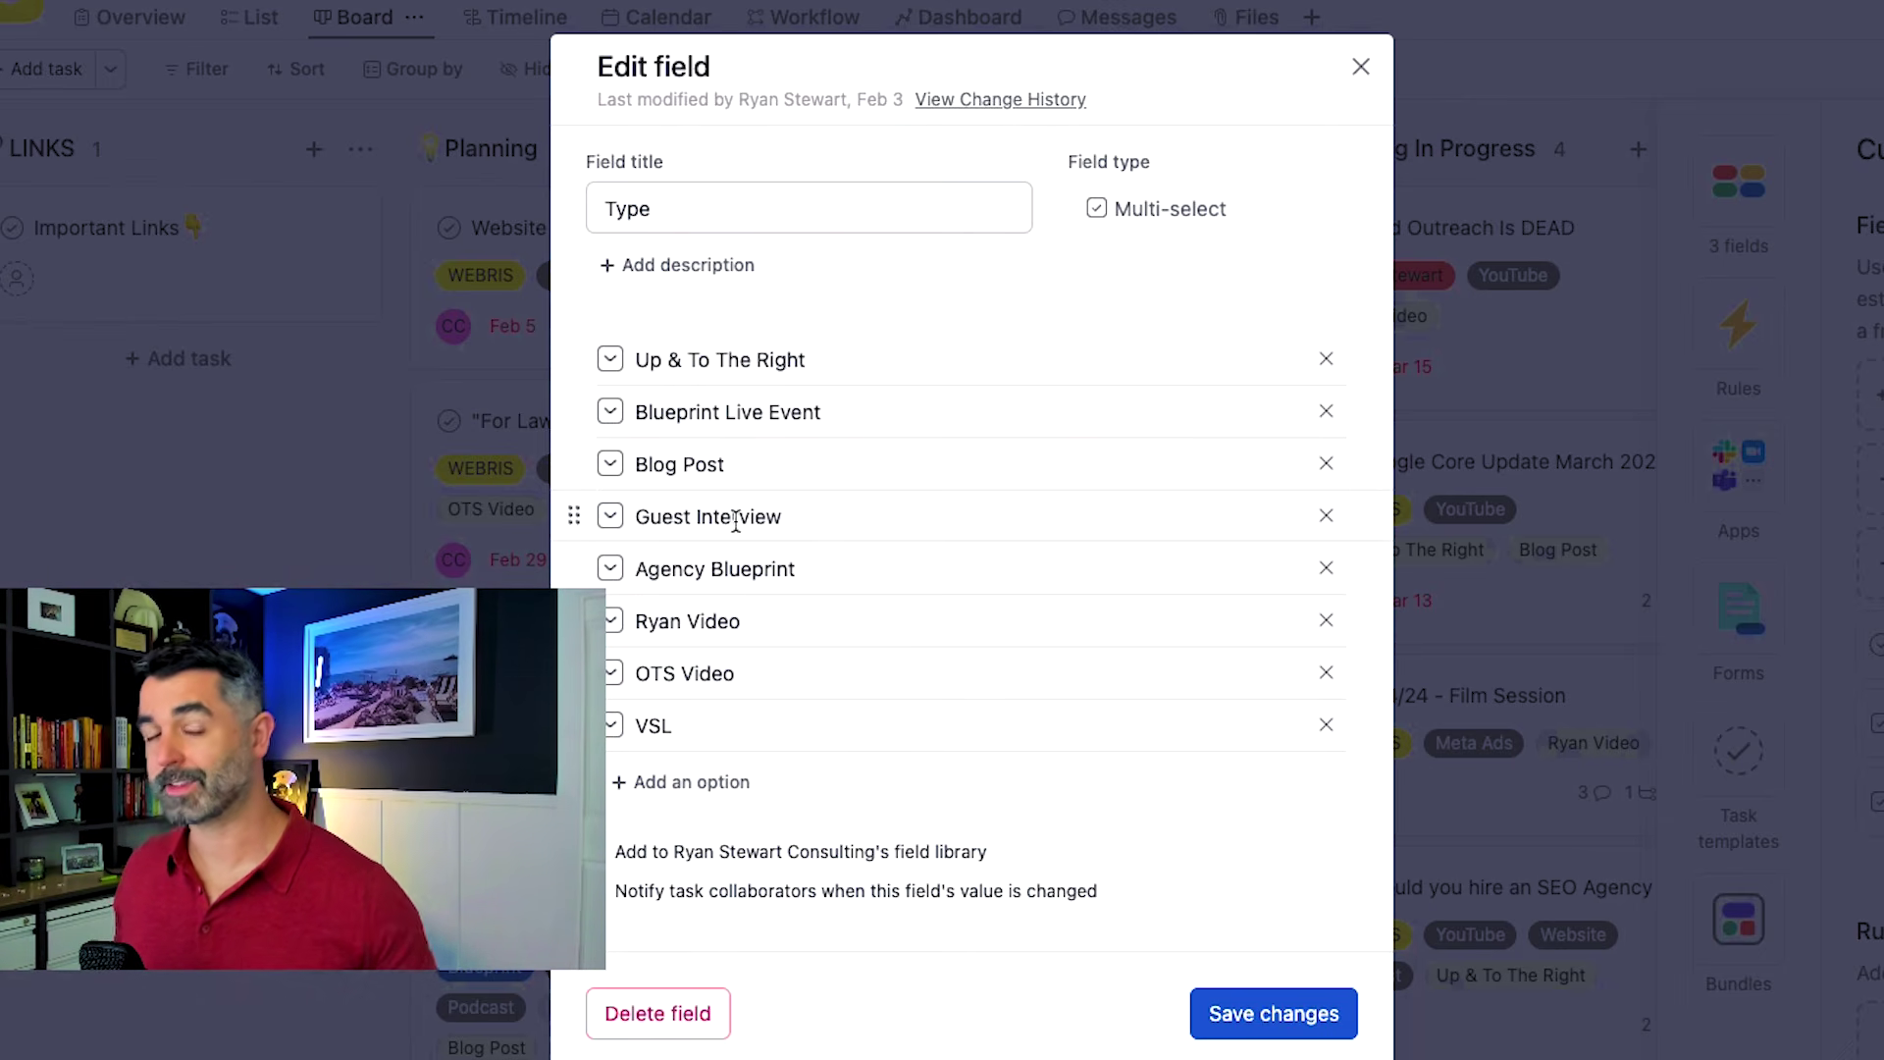
pyautogui.click(1361, 67)
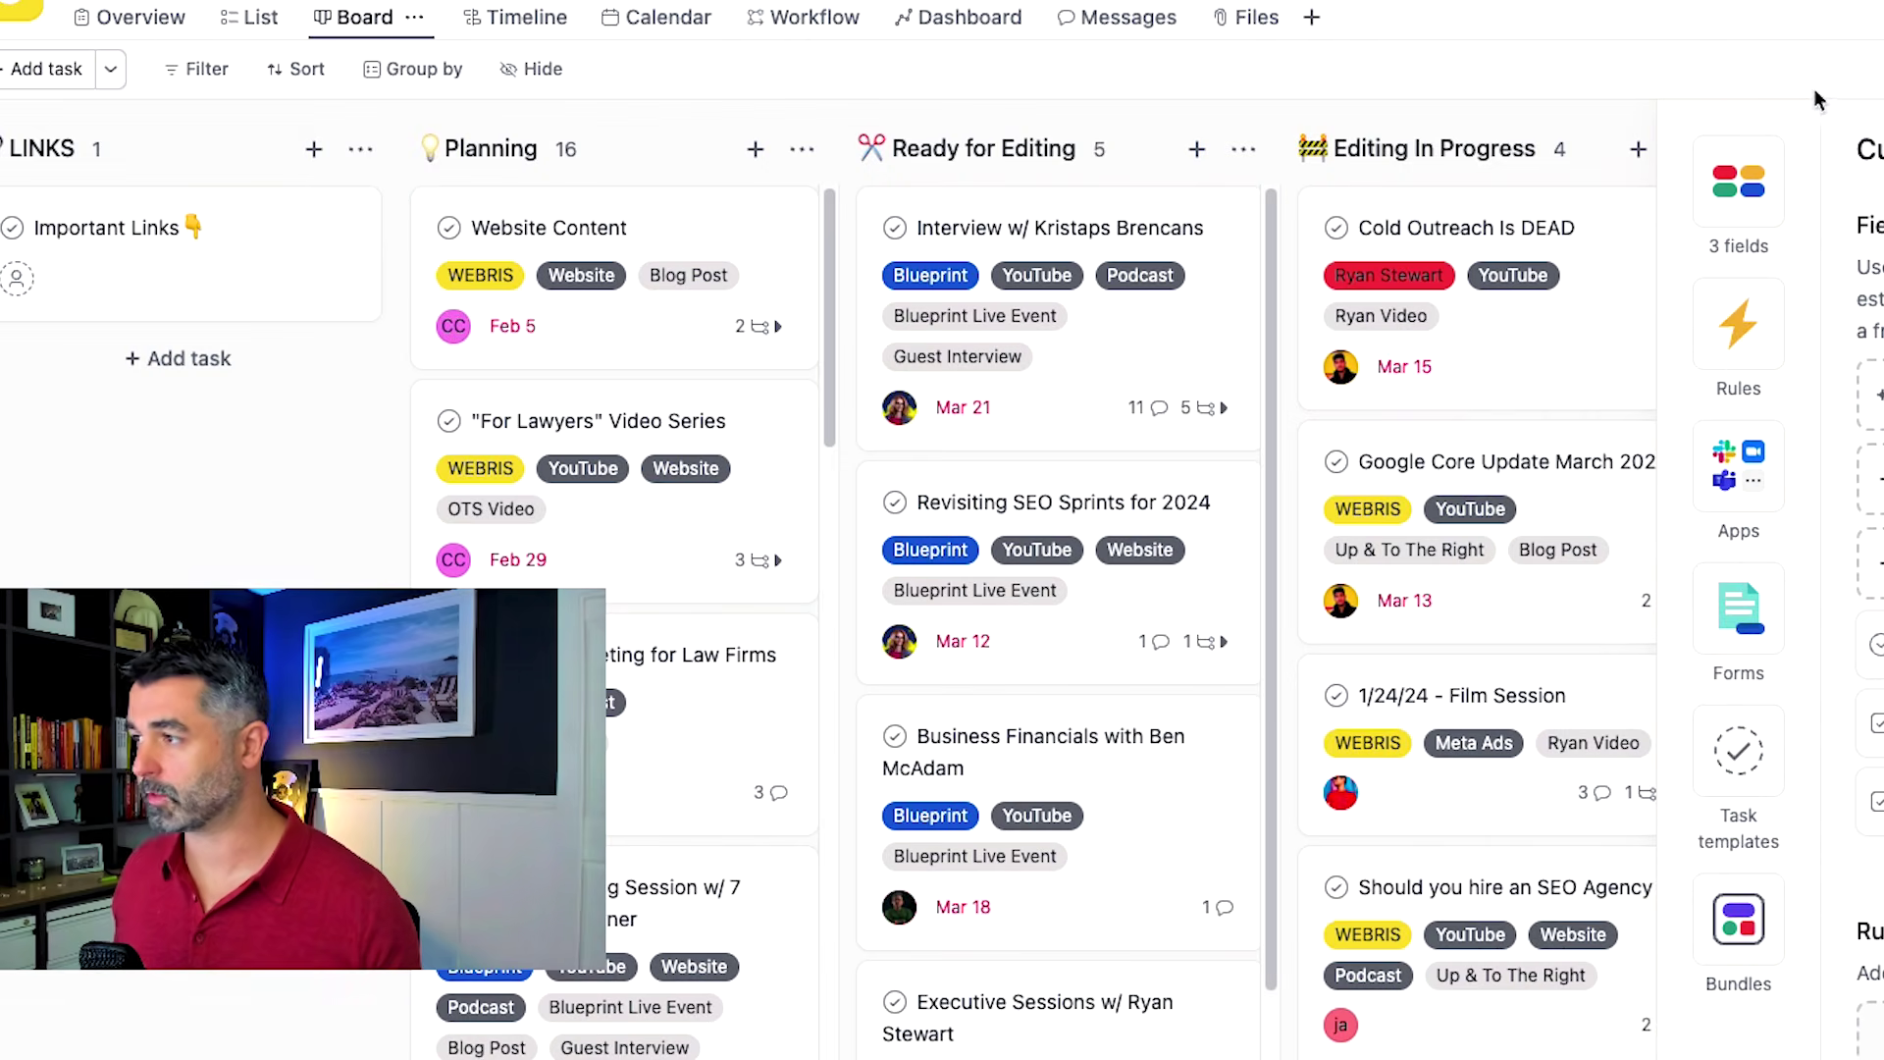
pyautogui.click(1780, 37)
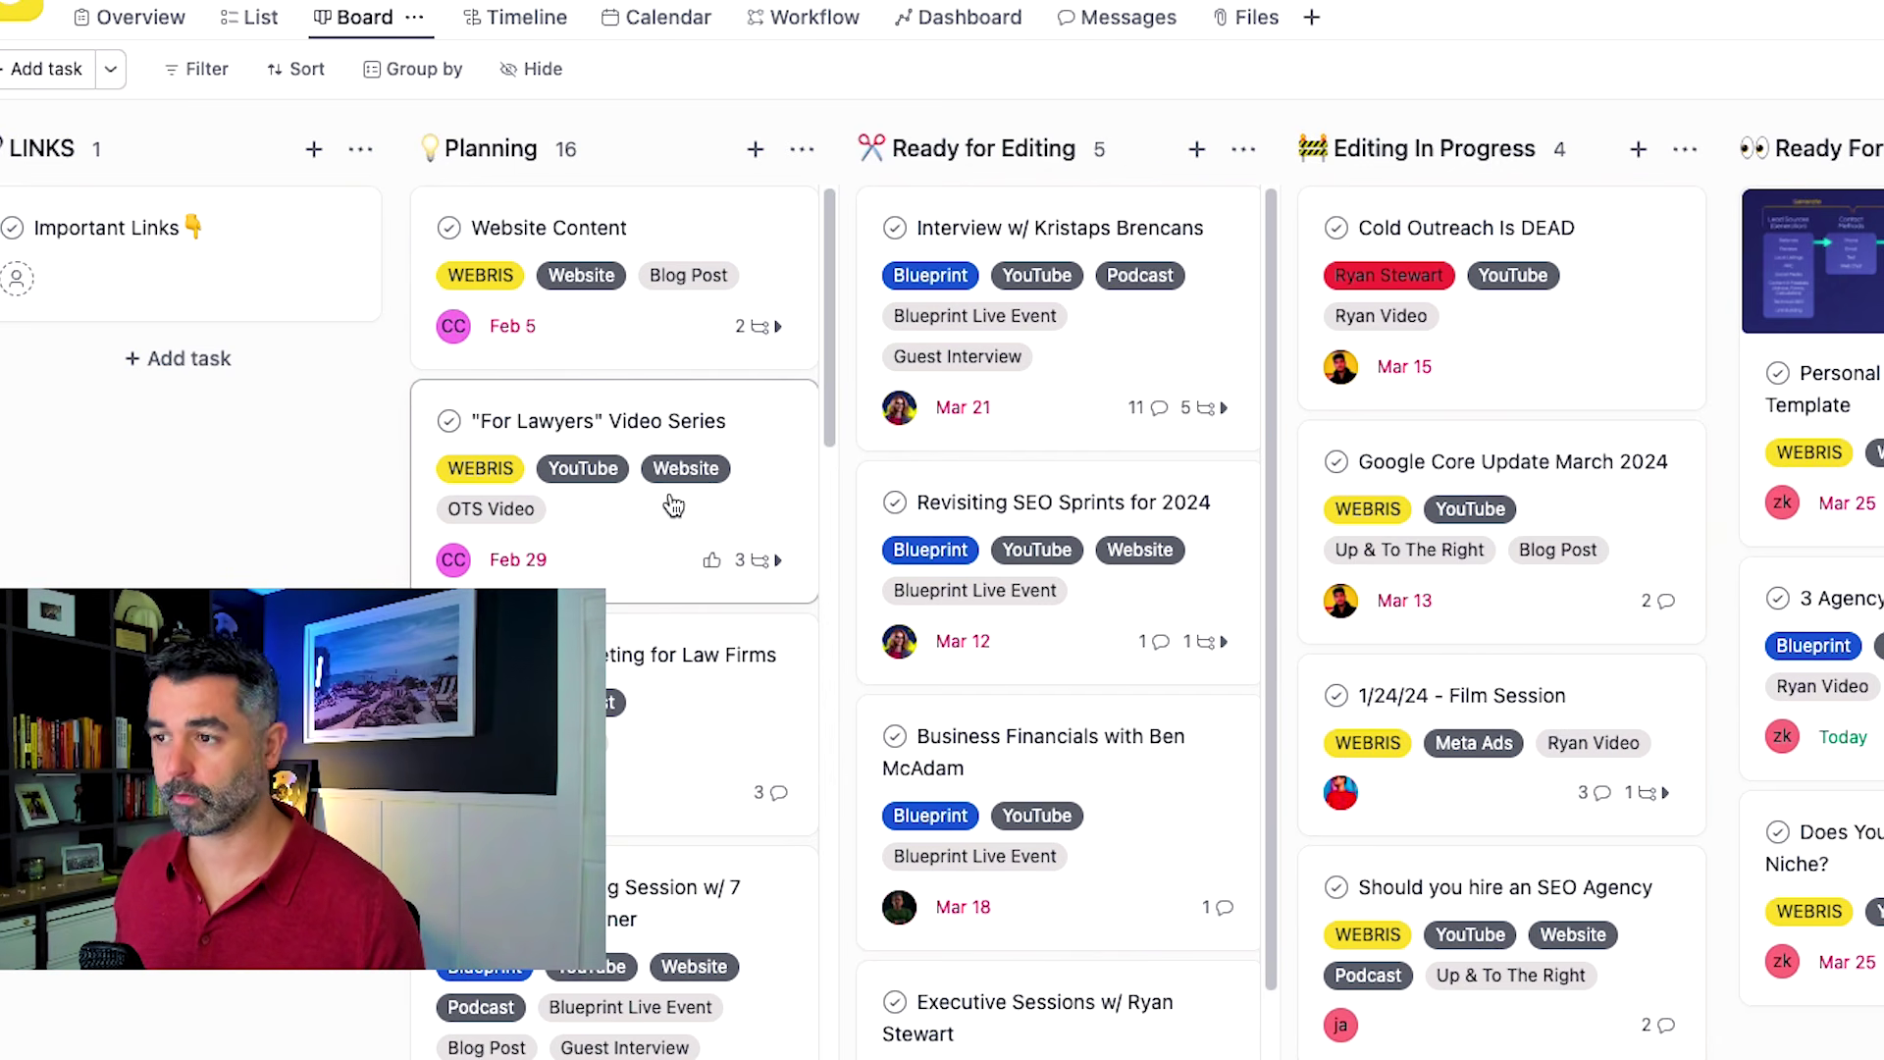
# Look through the Type options of the "For Lawyers" Video Series task, and view the Content Marketing for Law Firms task's details.
pyautogui.click(648, 534)
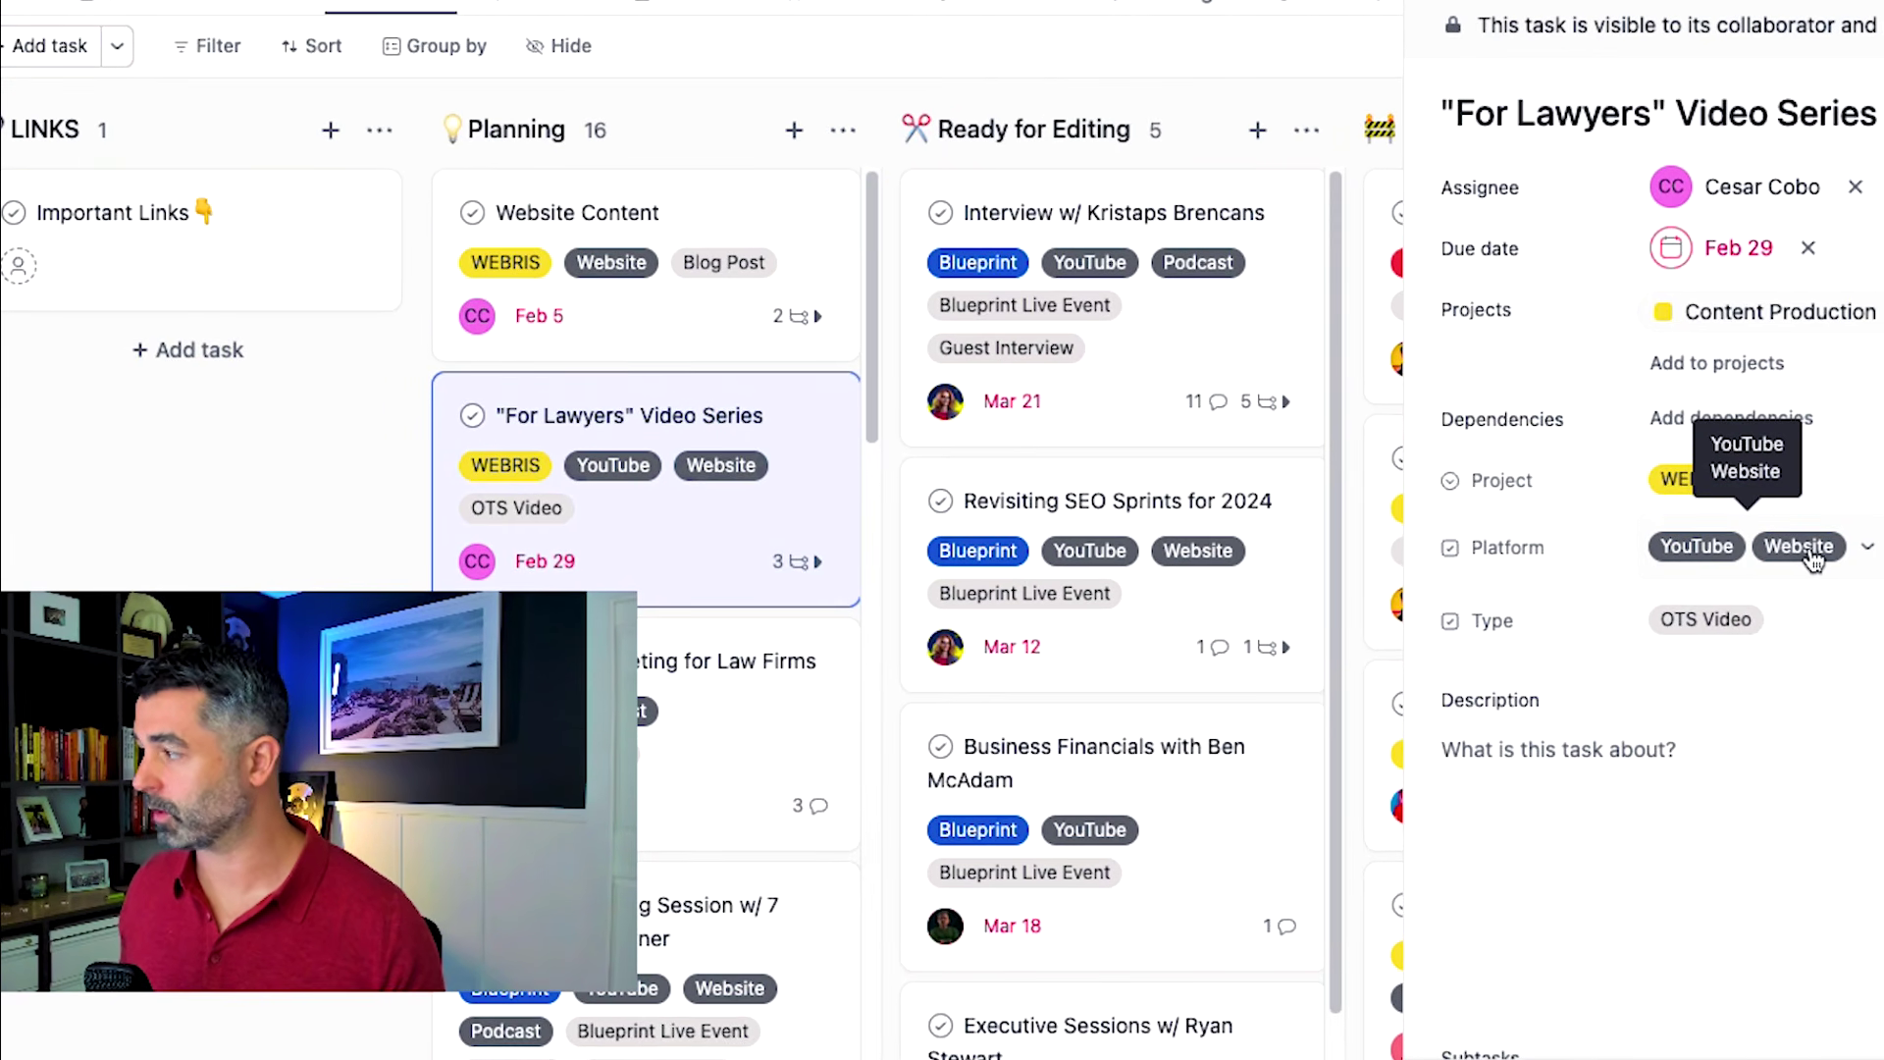
pyautogui.click(1757, 620)
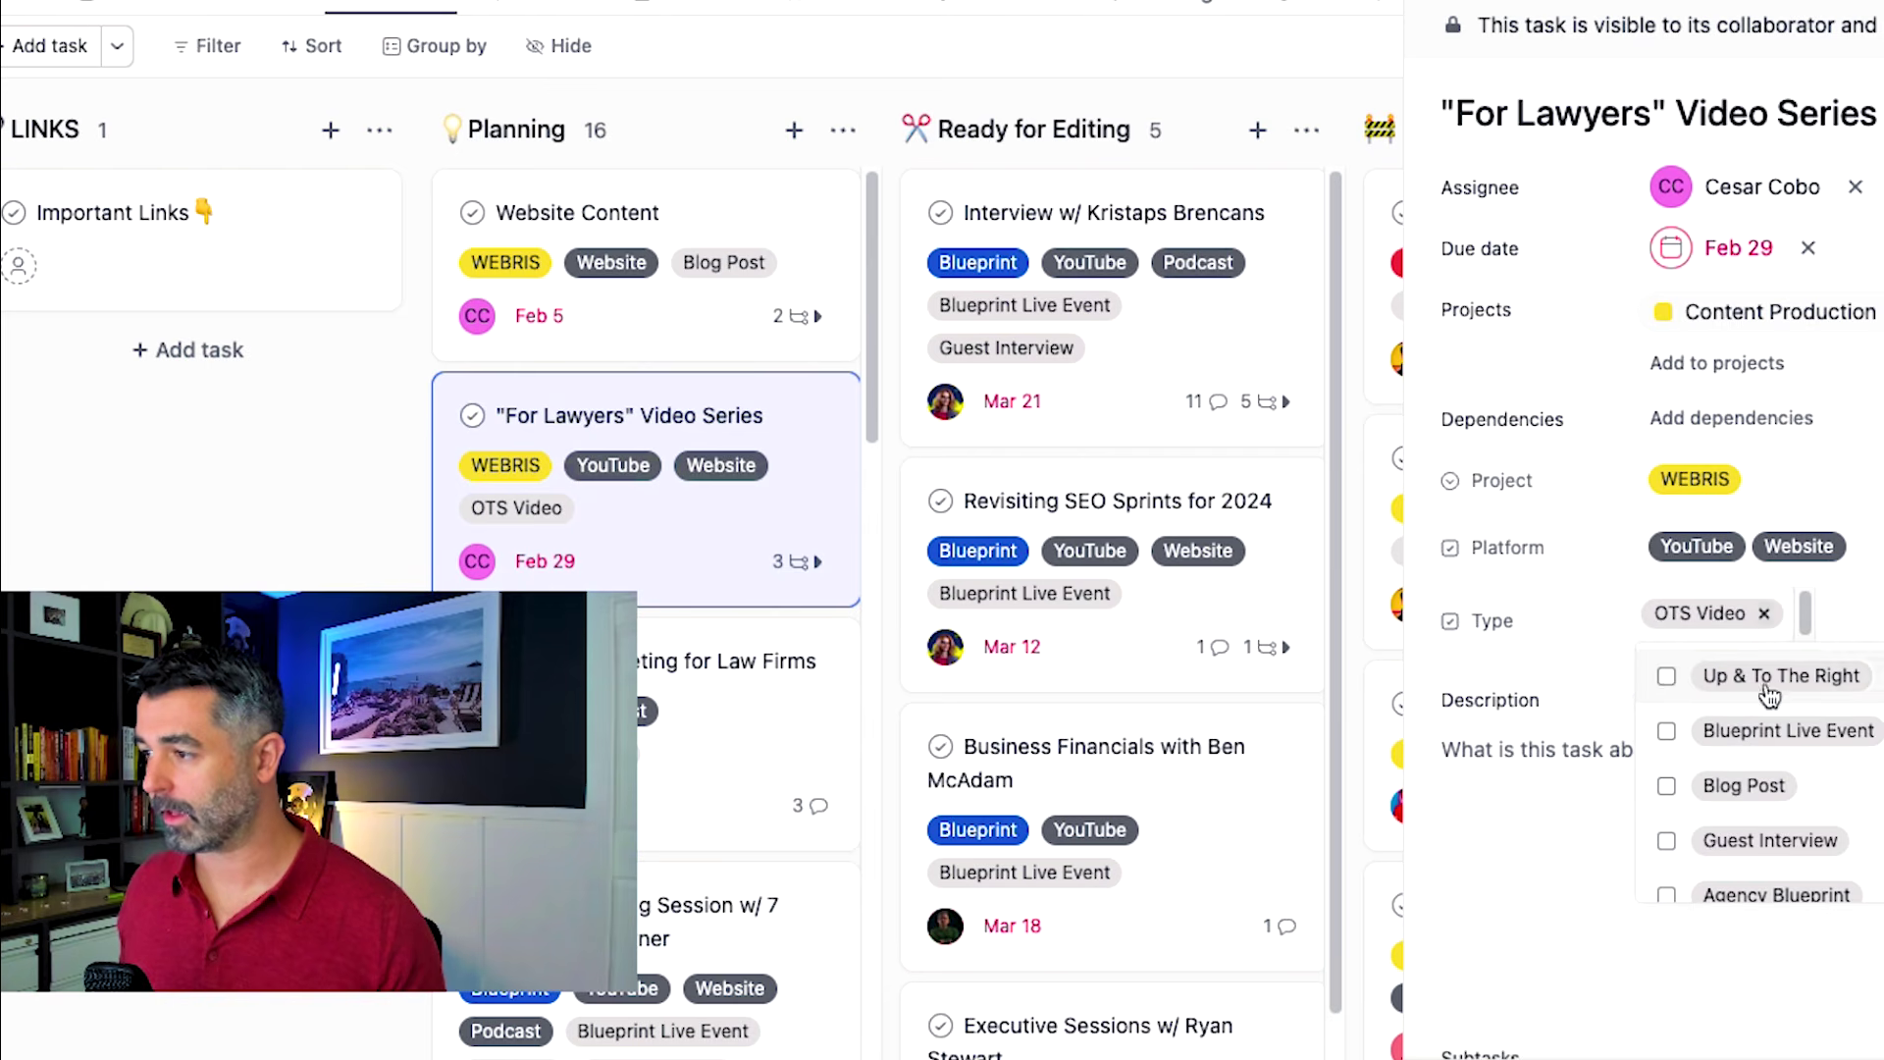
pyautogui.scroll(-3, 1769, 694)
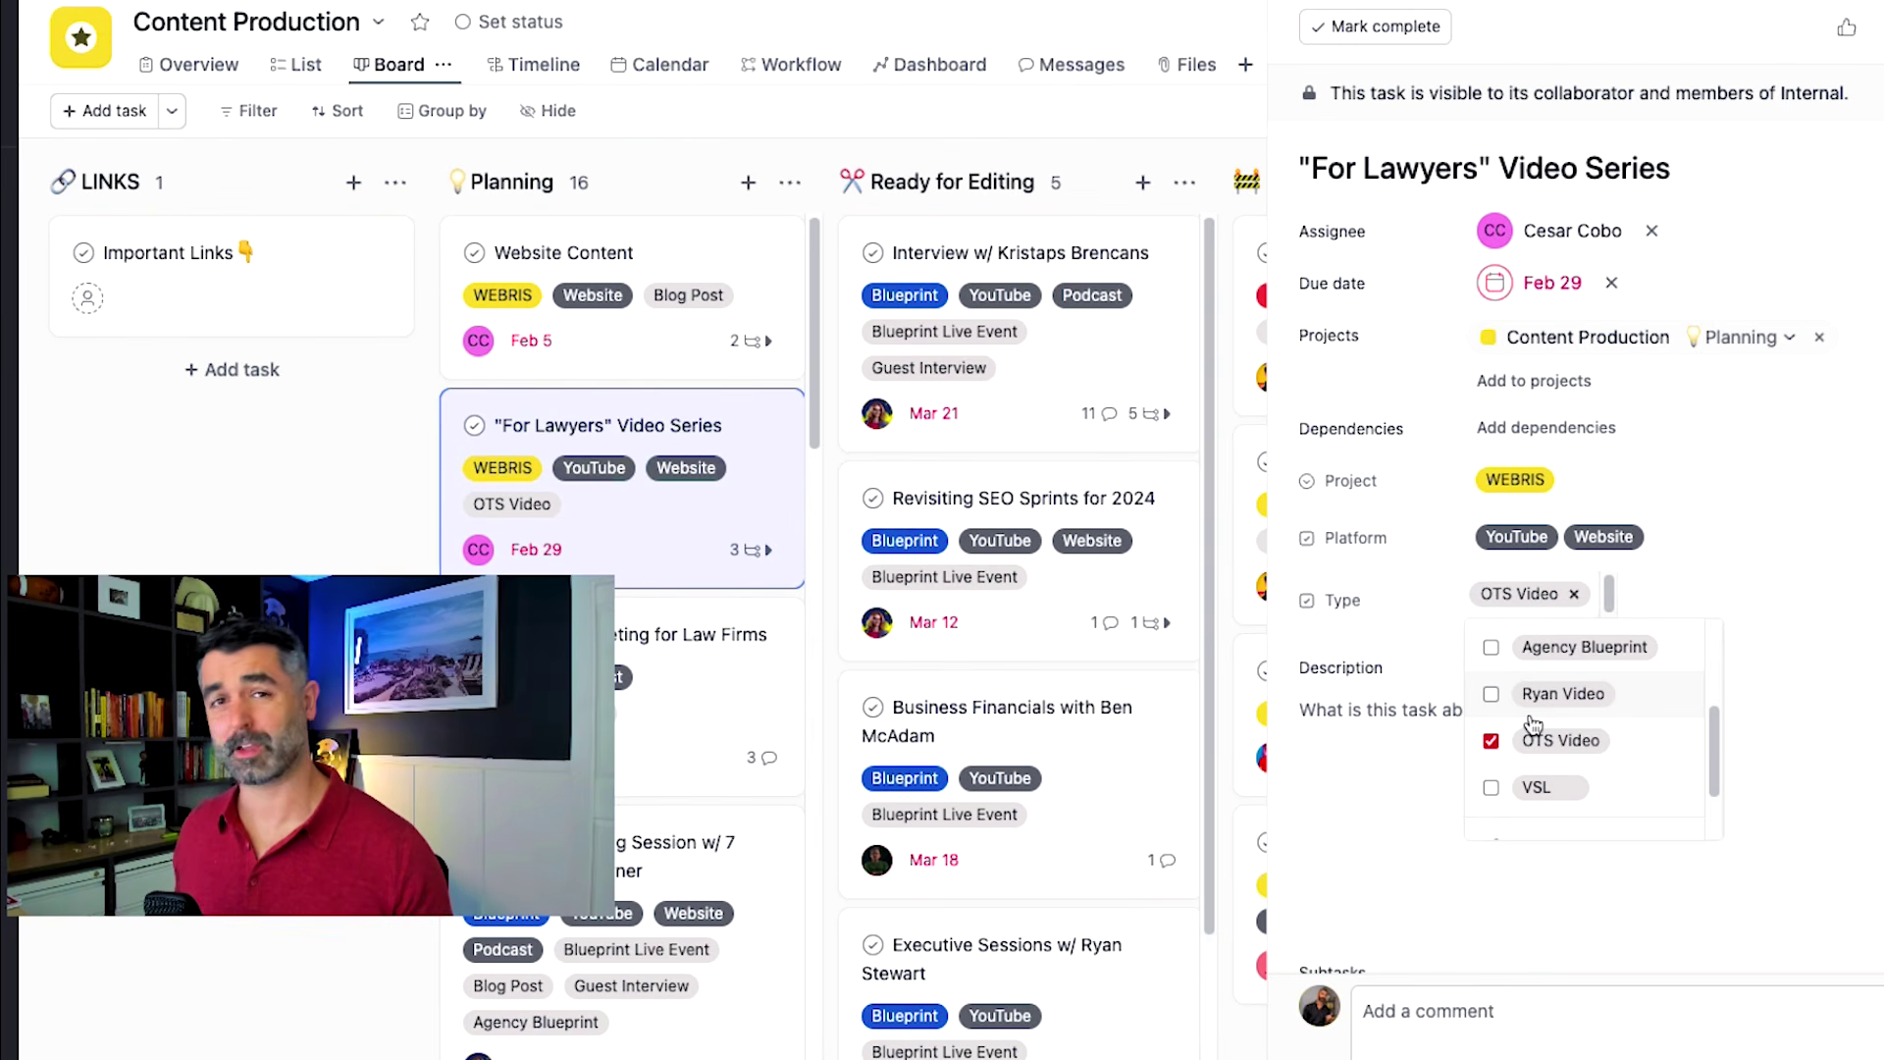
pyautogui.click(1801, 650)
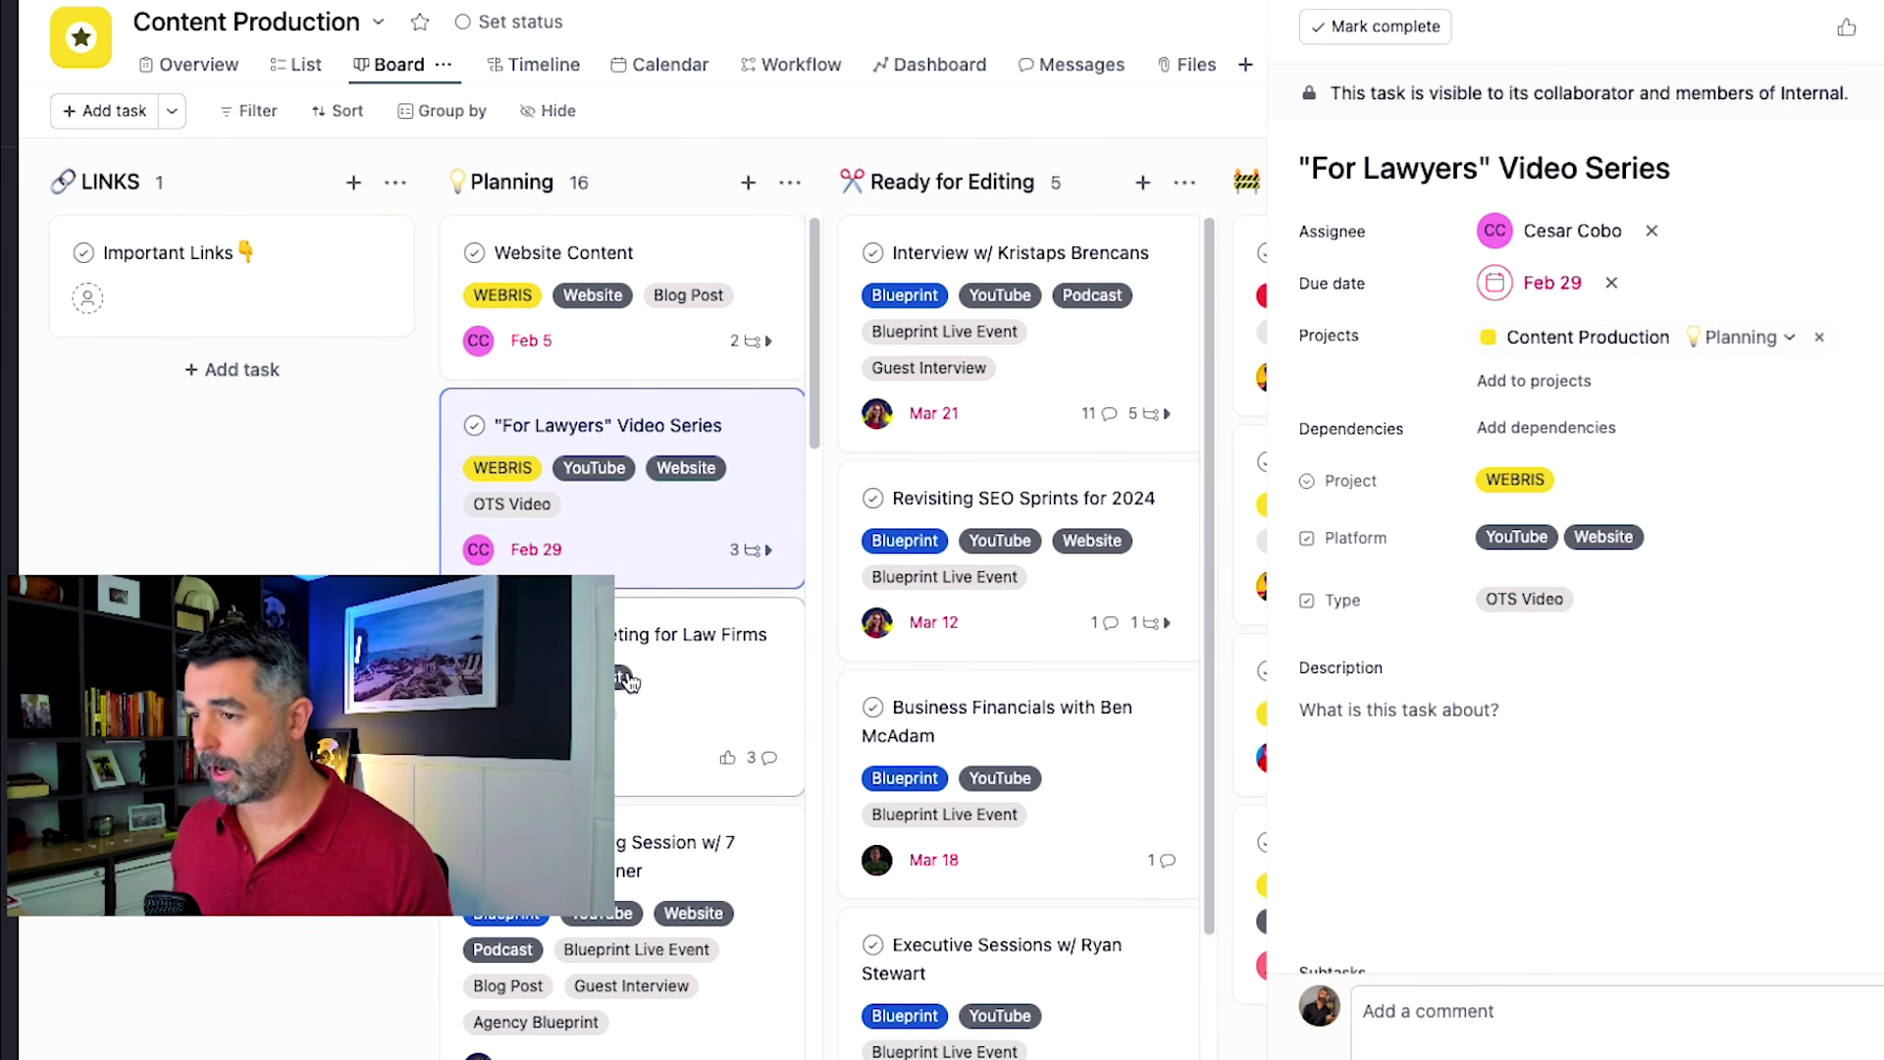
pyautogui.click(737, 690)
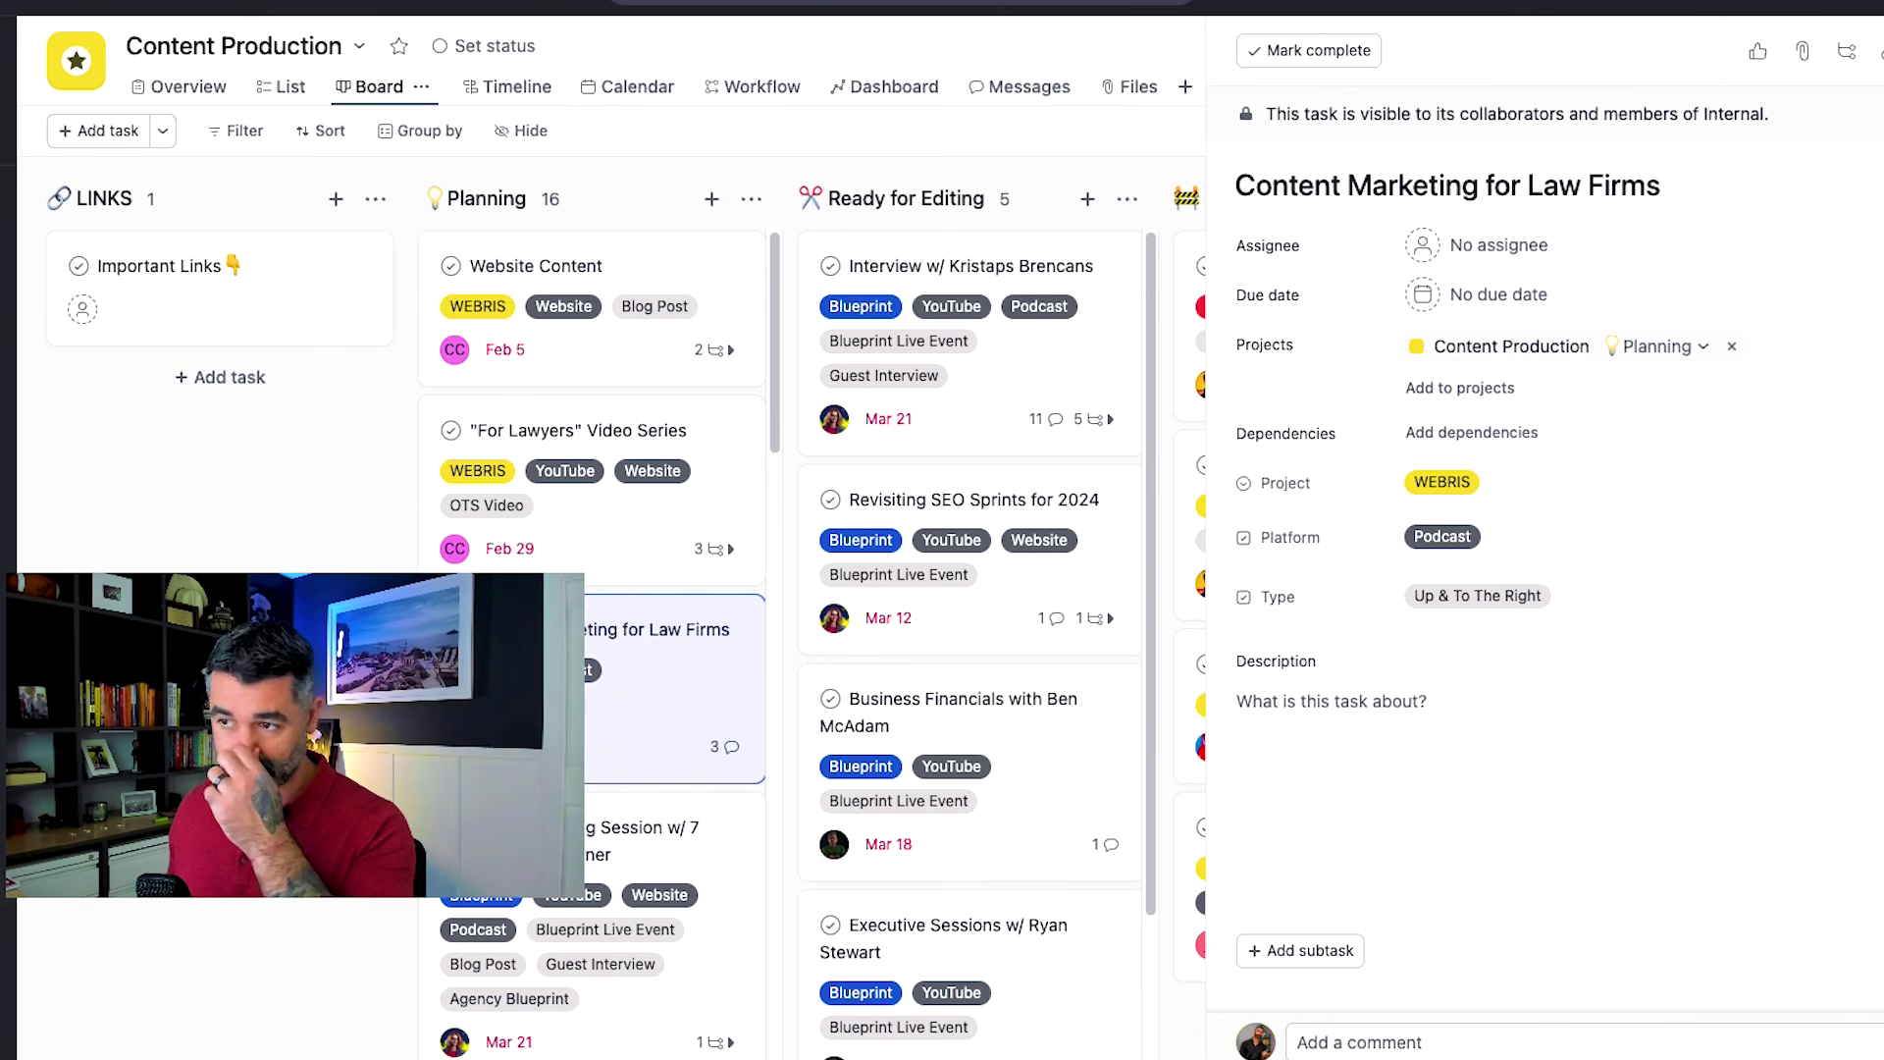
pyautogui.click(326, 548)
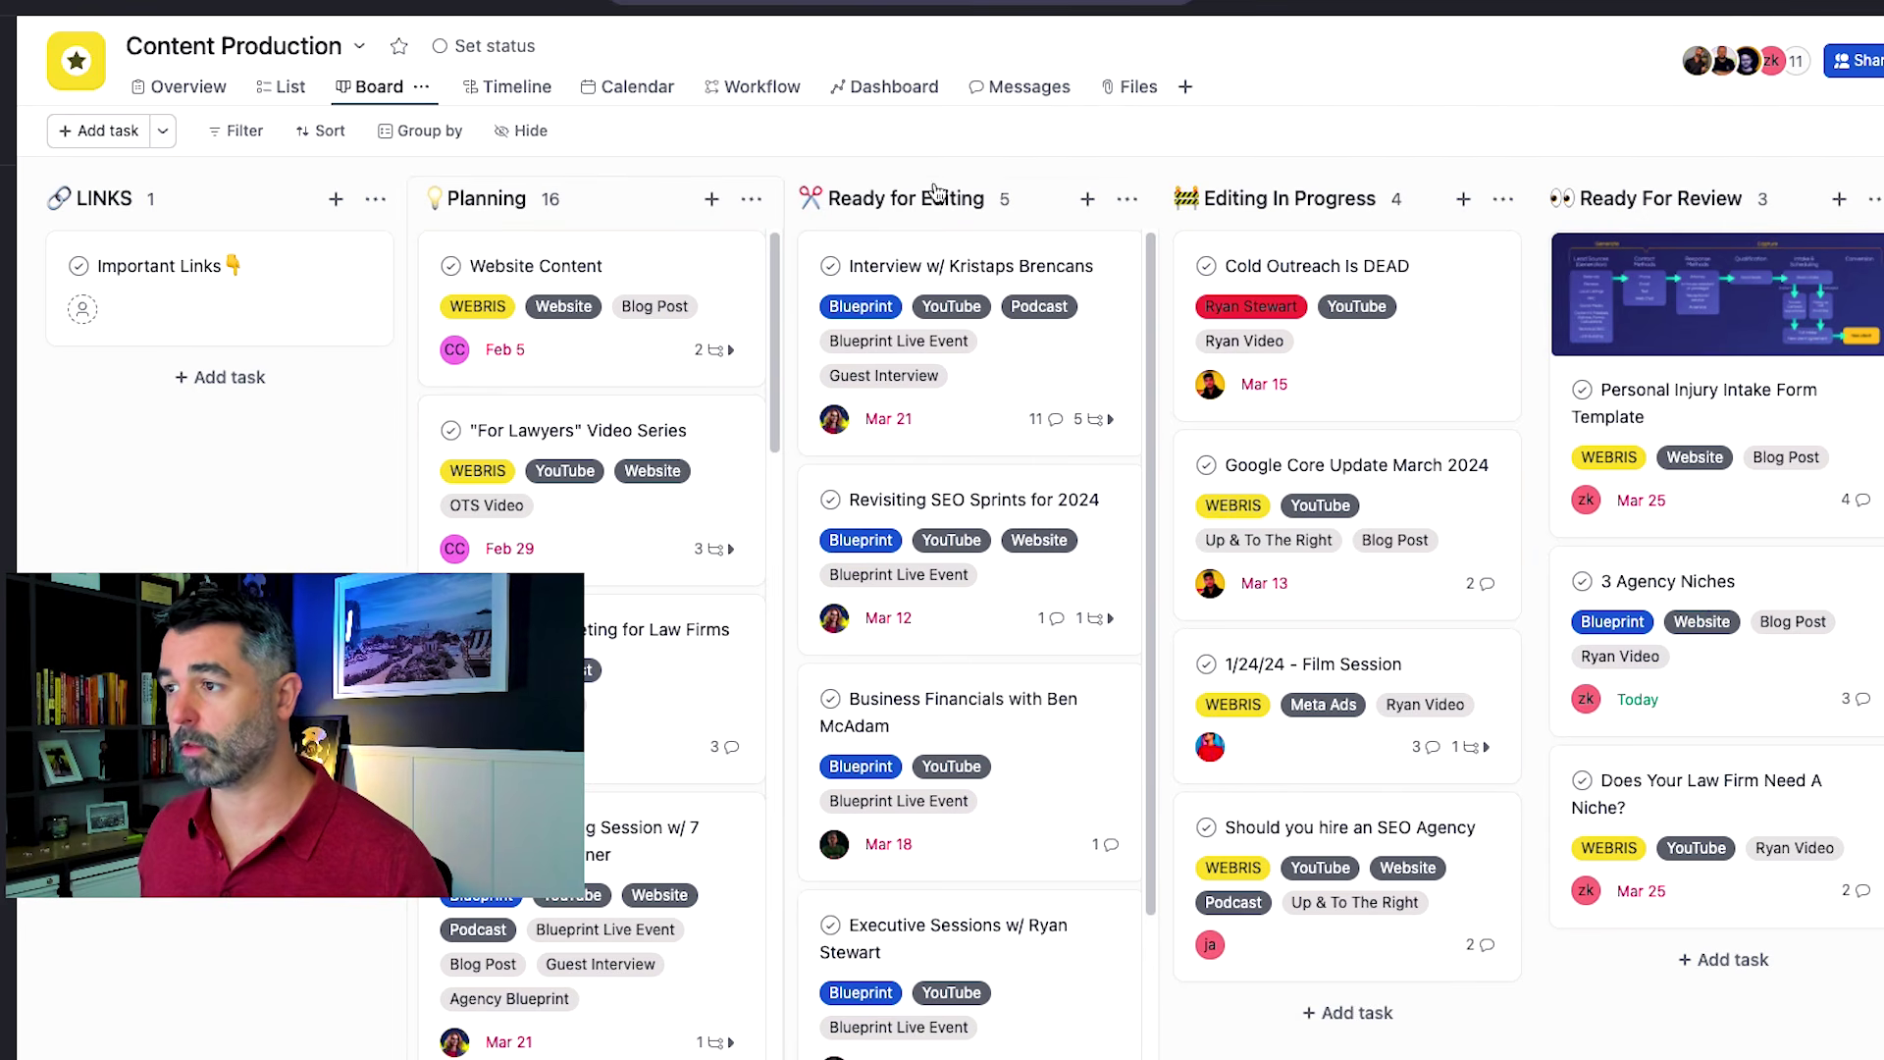
# Open the first guest interview task in Ready for Editing and examine its fields, description, subtasks and subtask assignees.
pyautogui.click(1059, 290)
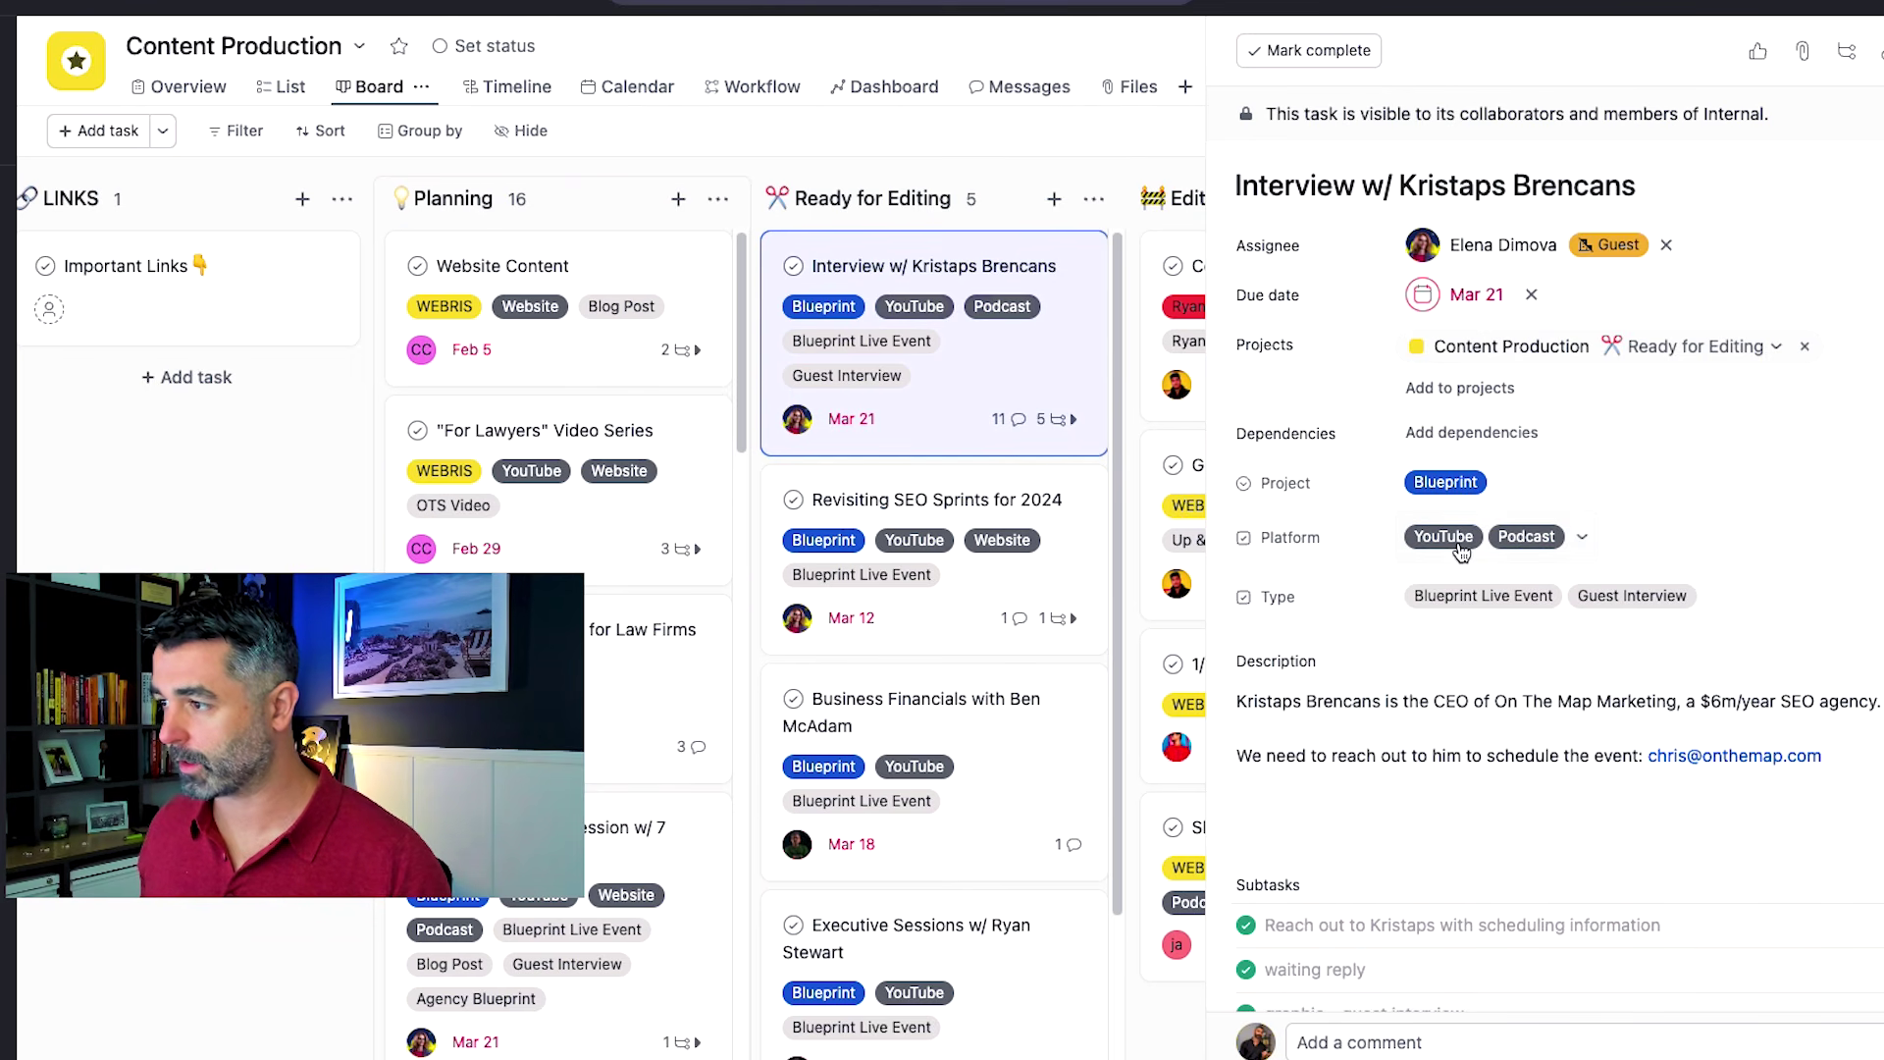
pyautogui.scroll(-1, 1717, 589)
pyautogui.scroll(1, 1668, 393)
pyautogui.scroll(-5, 1540, 620)
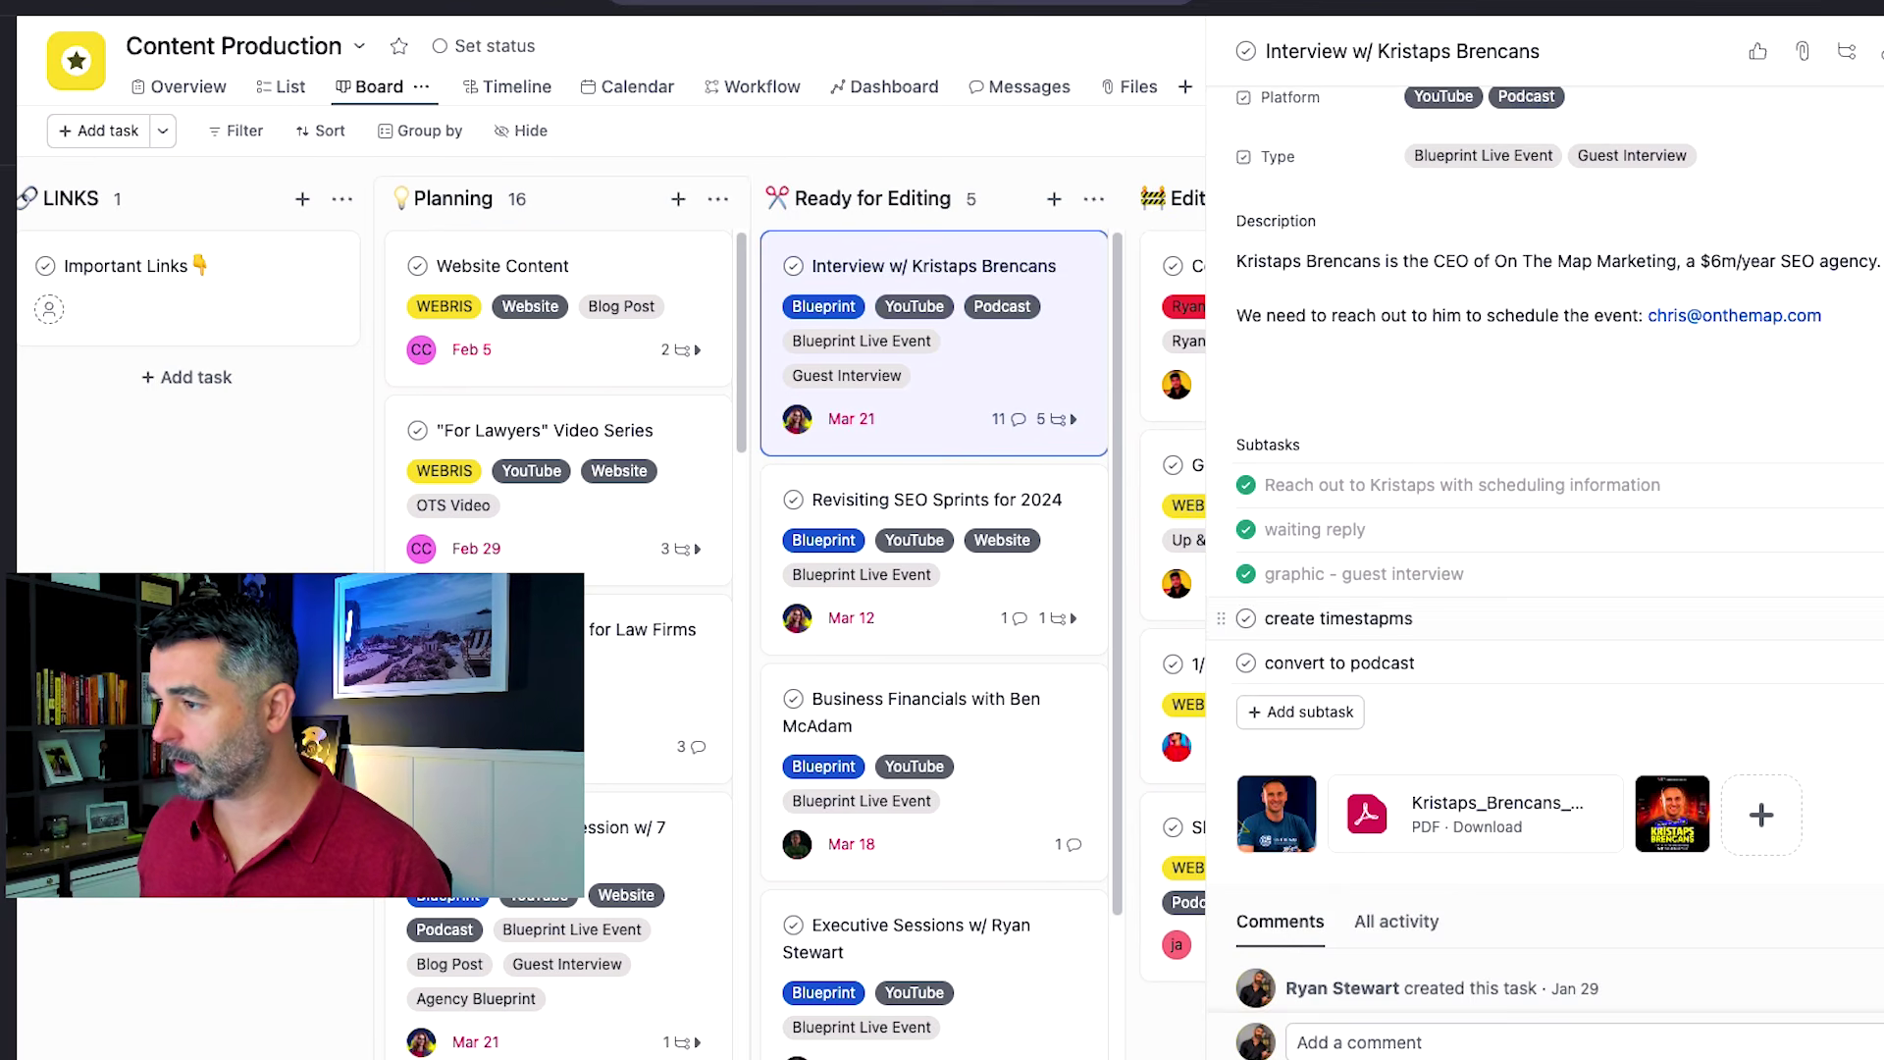
pyautogui.moveTo(1881, 618)
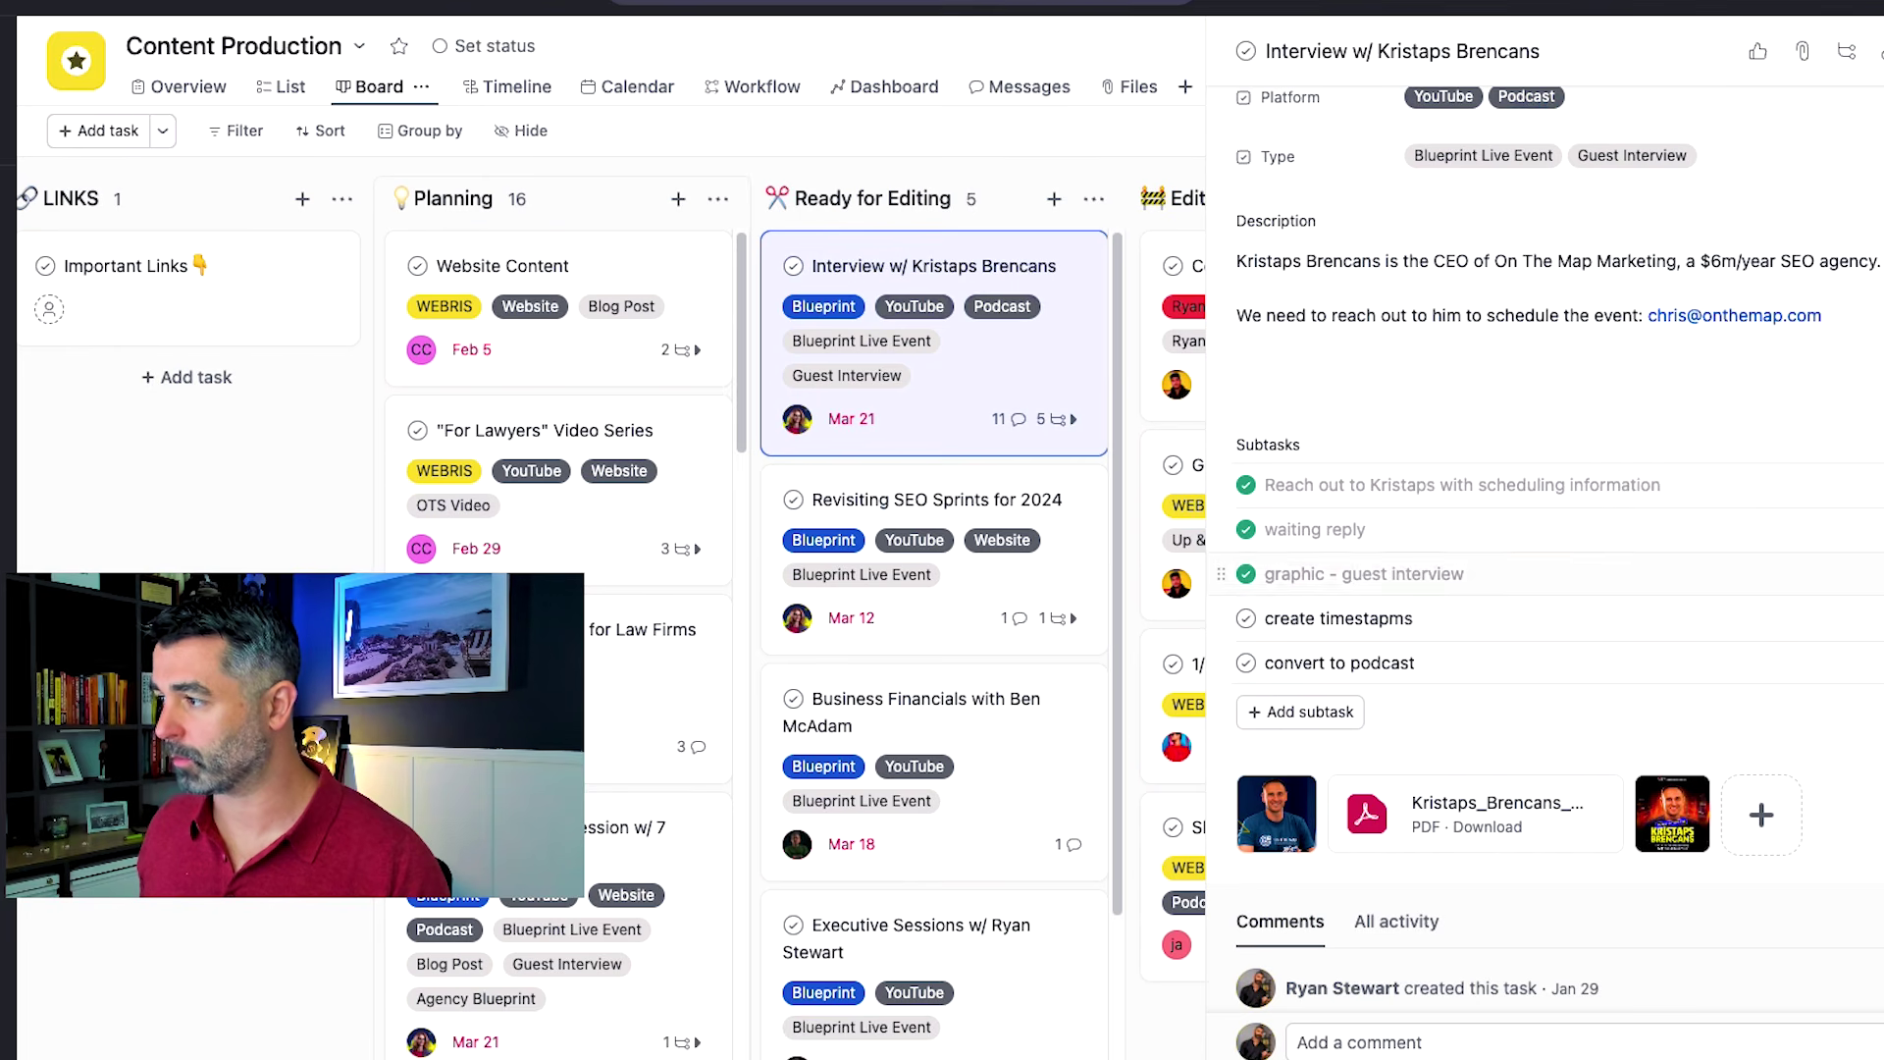
pyautogui.moveTo(1881, 485)
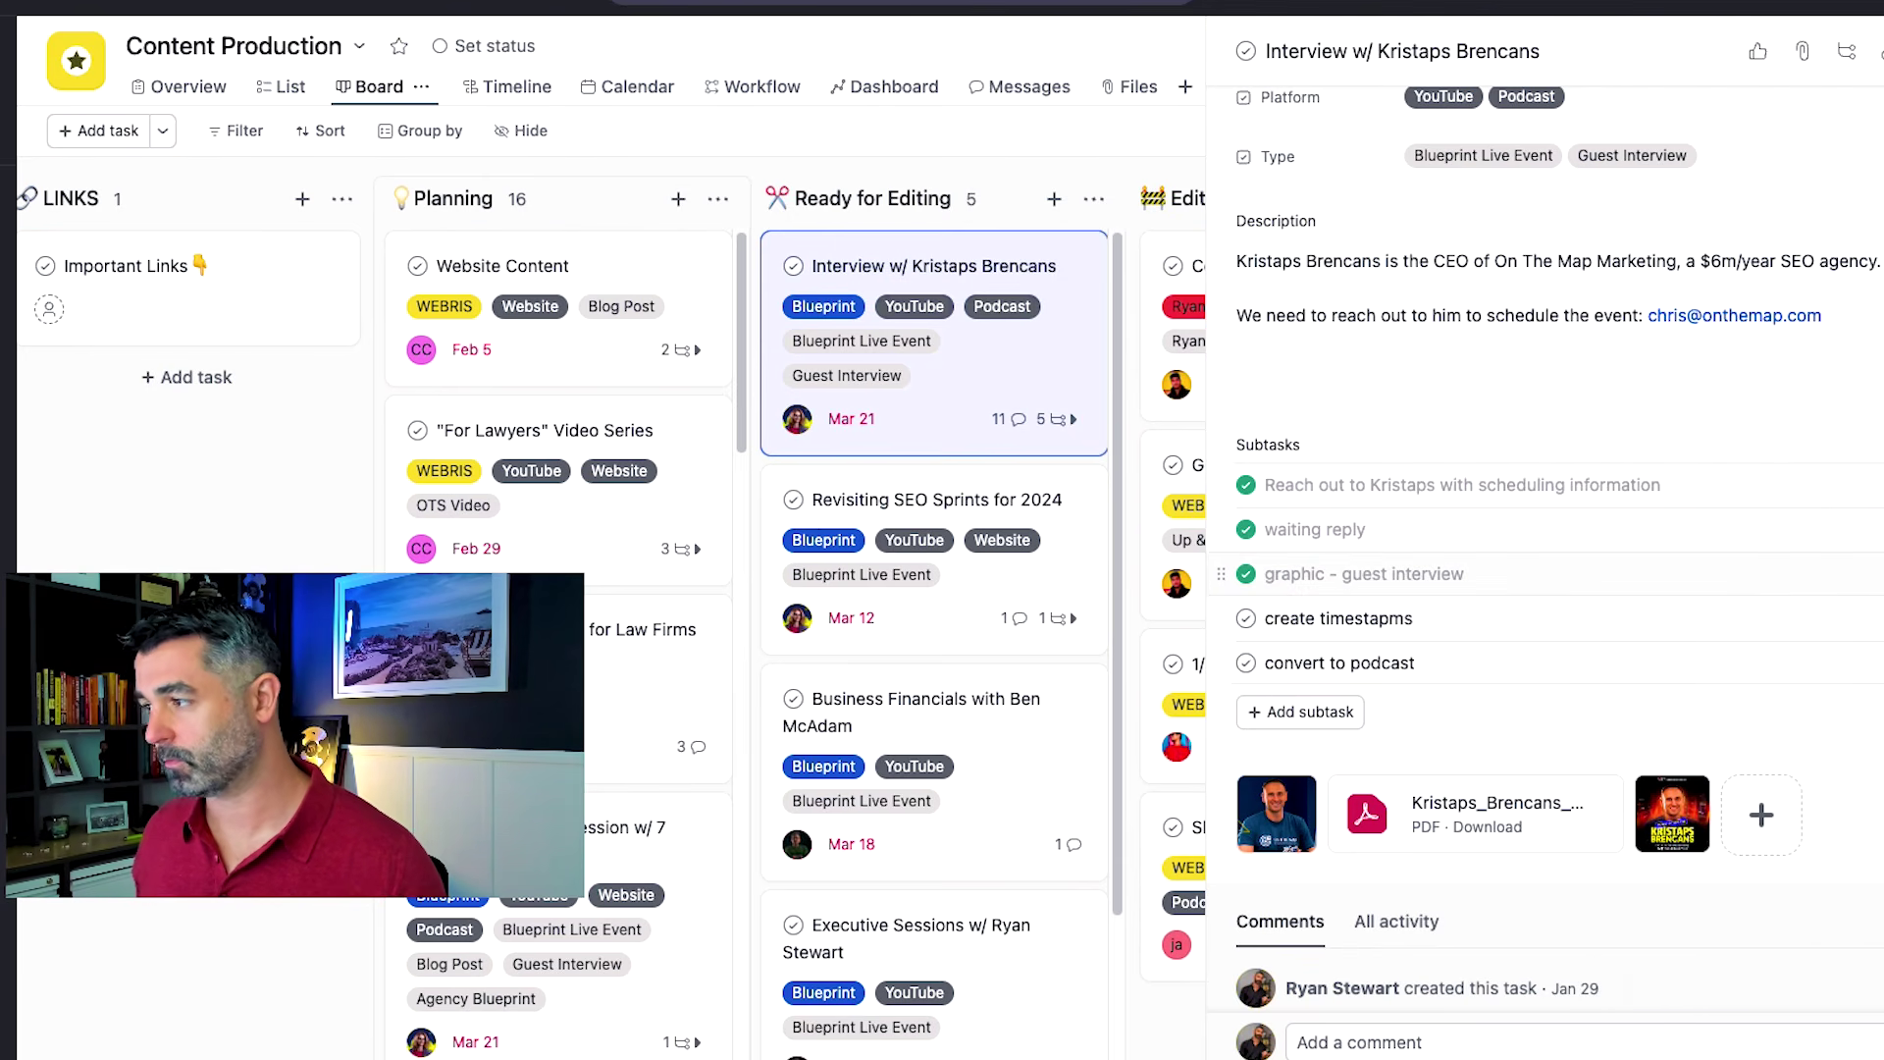
pyautogui.moveTo(1881, 574)
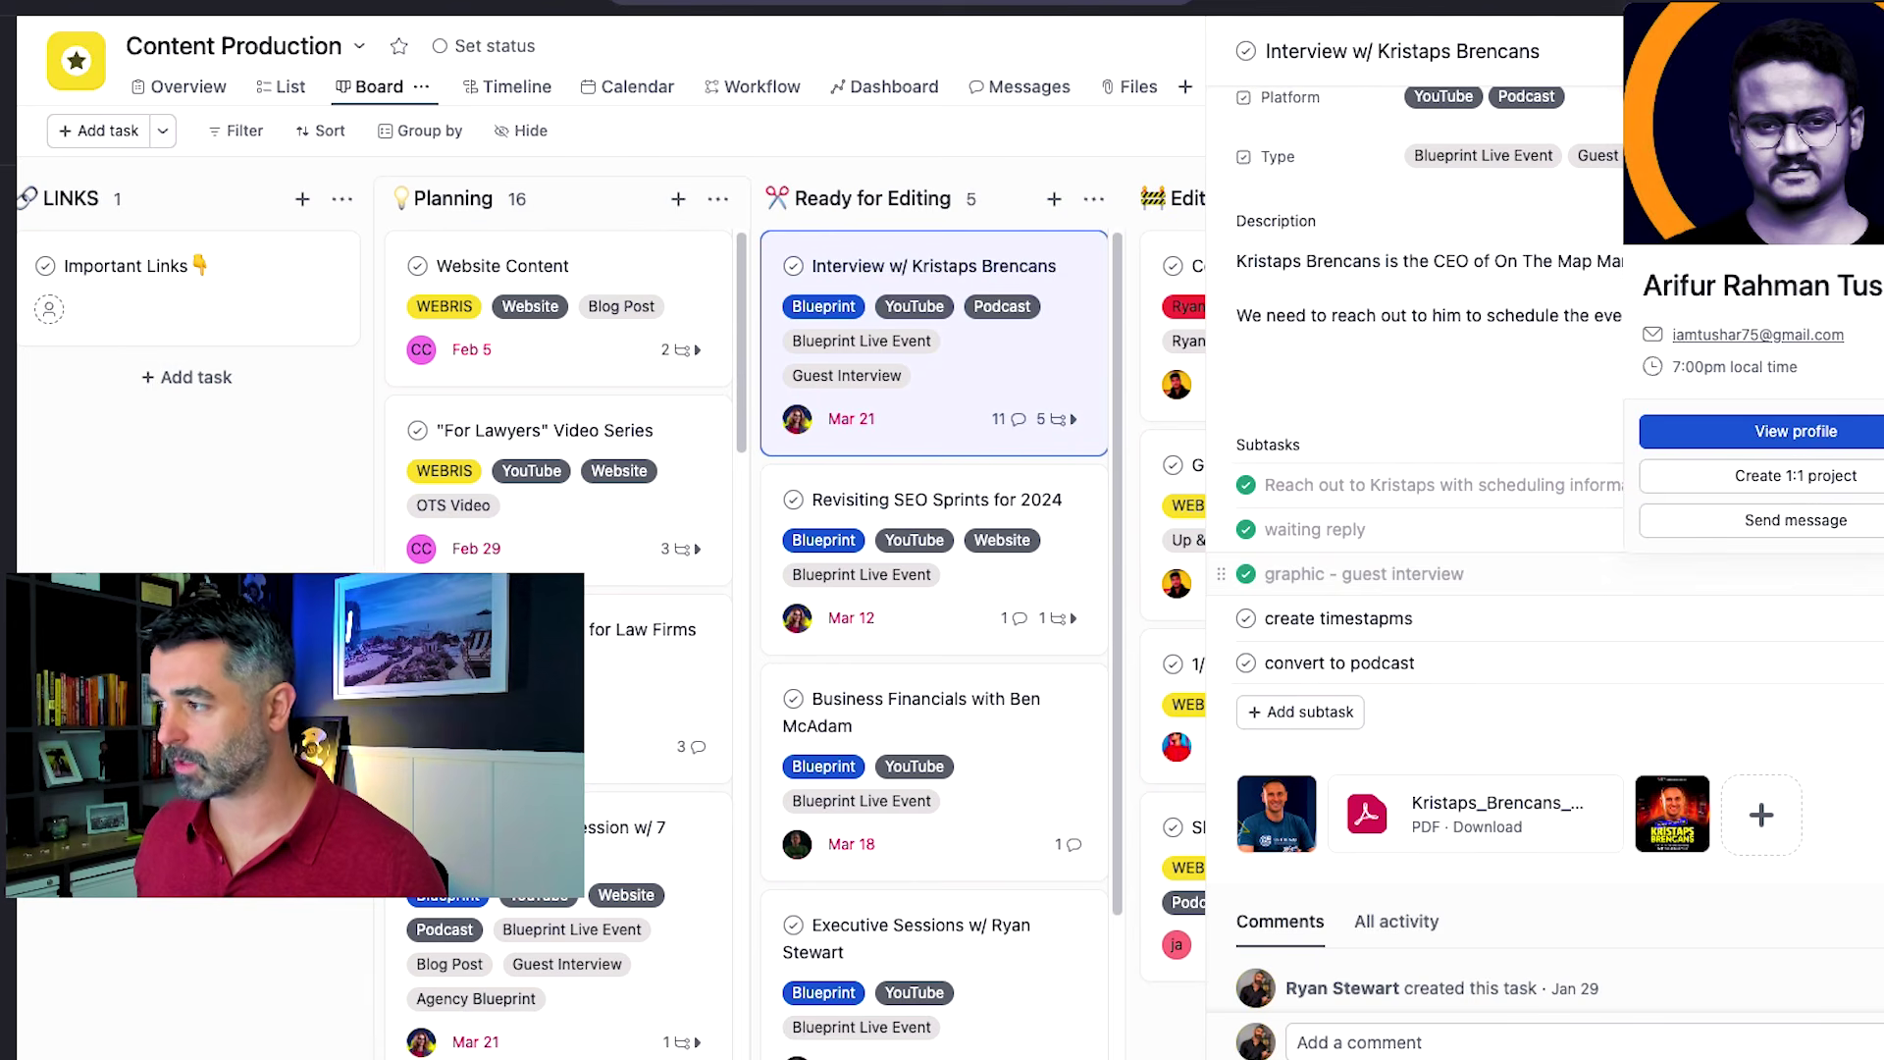
# Read the "graphic - guest interview" subtask's details and comments, return to the parent task's remaining subtasks, and close the task.
pyautogui.click(1778, 574)
pyautogui.scroll(-5, 1778, 530)
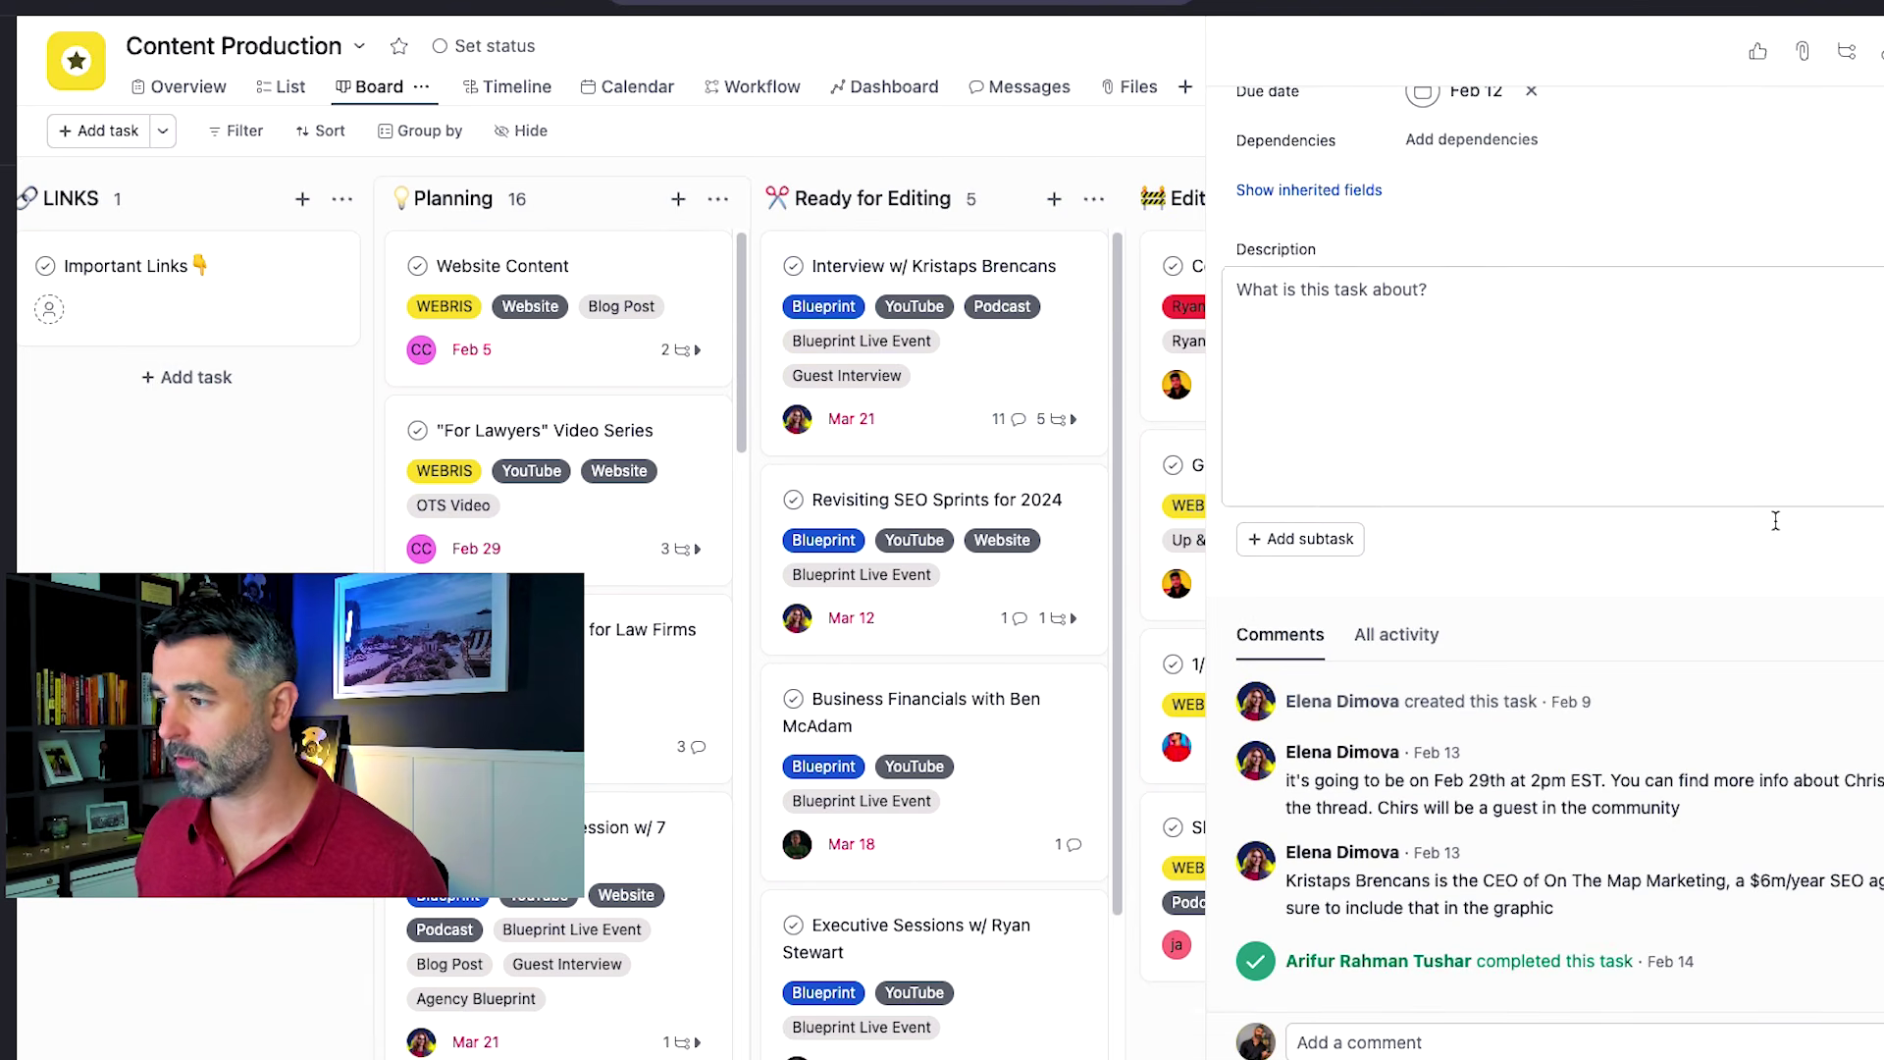
pyautogui.scroll(5, 1719, 872)
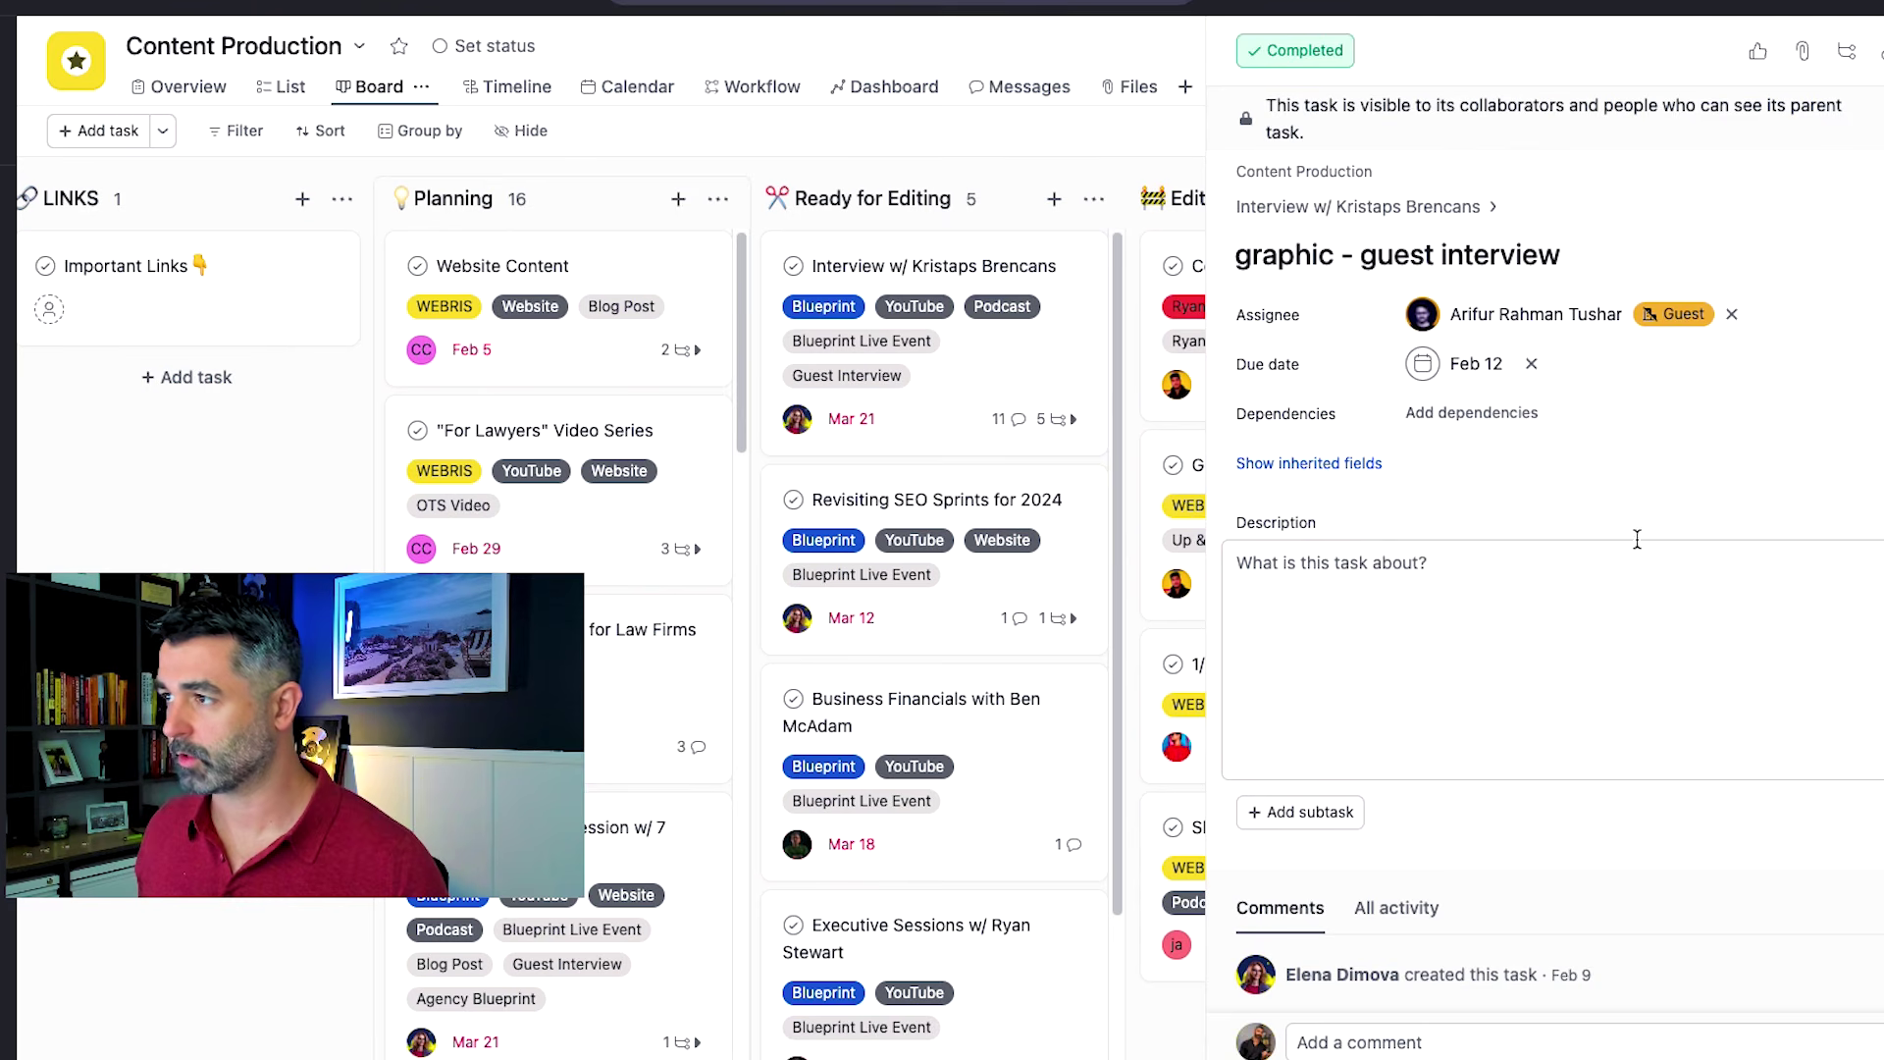
pyautogui.click(1359, 208)
pyautogui.scroll(-3, 1821, 662)
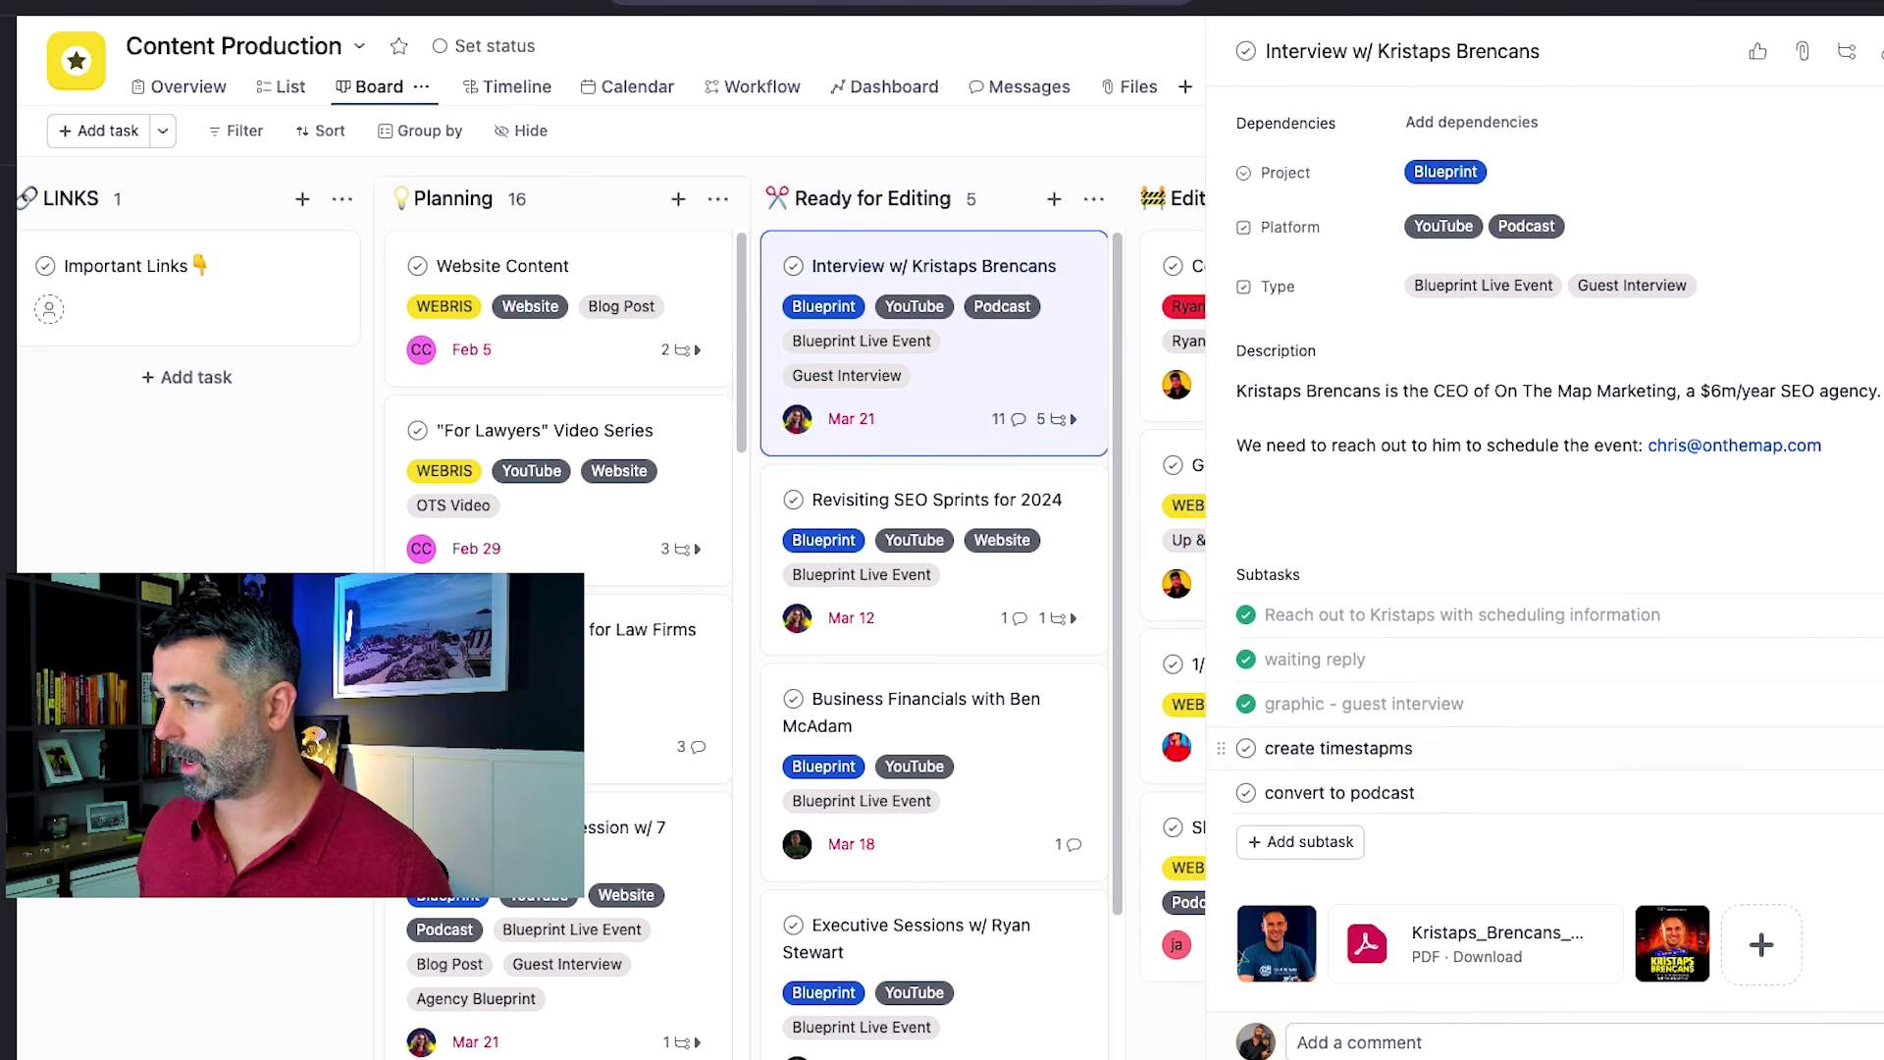
pyautogui.moveTo(1876, 747)
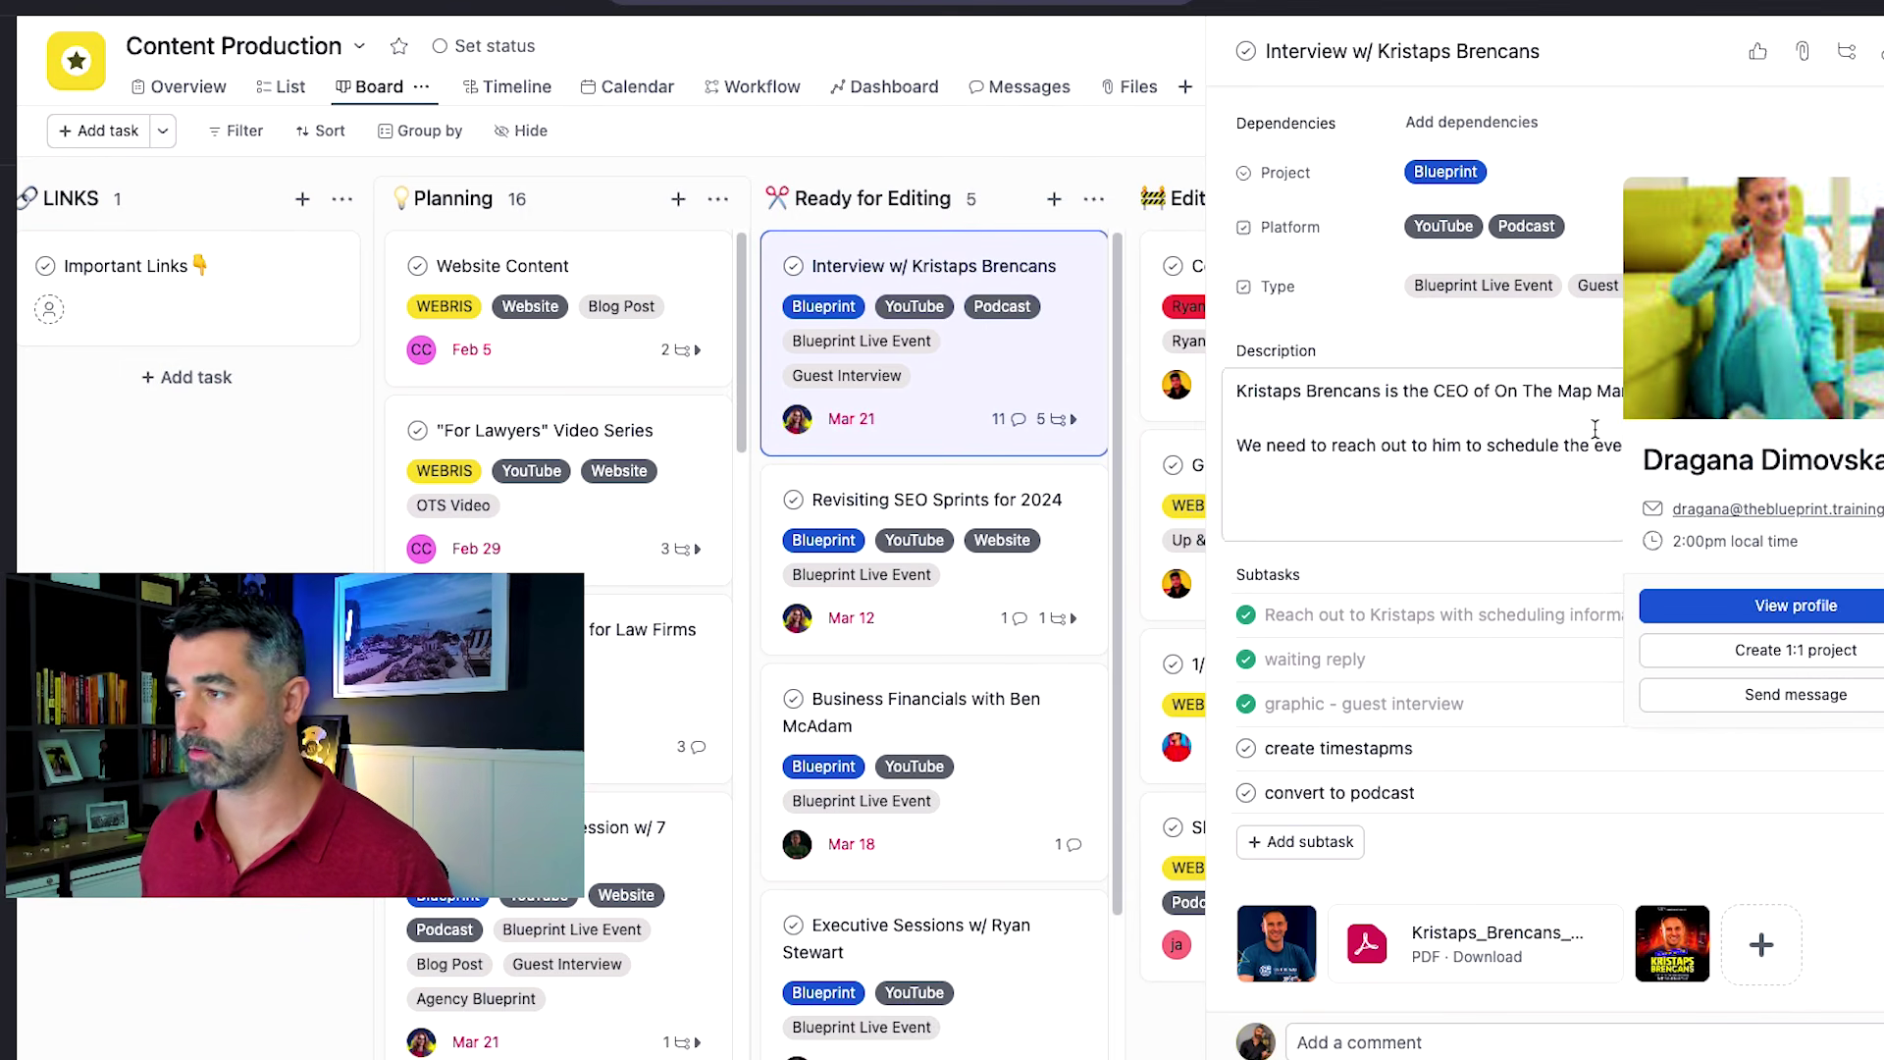
pyautogui.click(1078, 45)
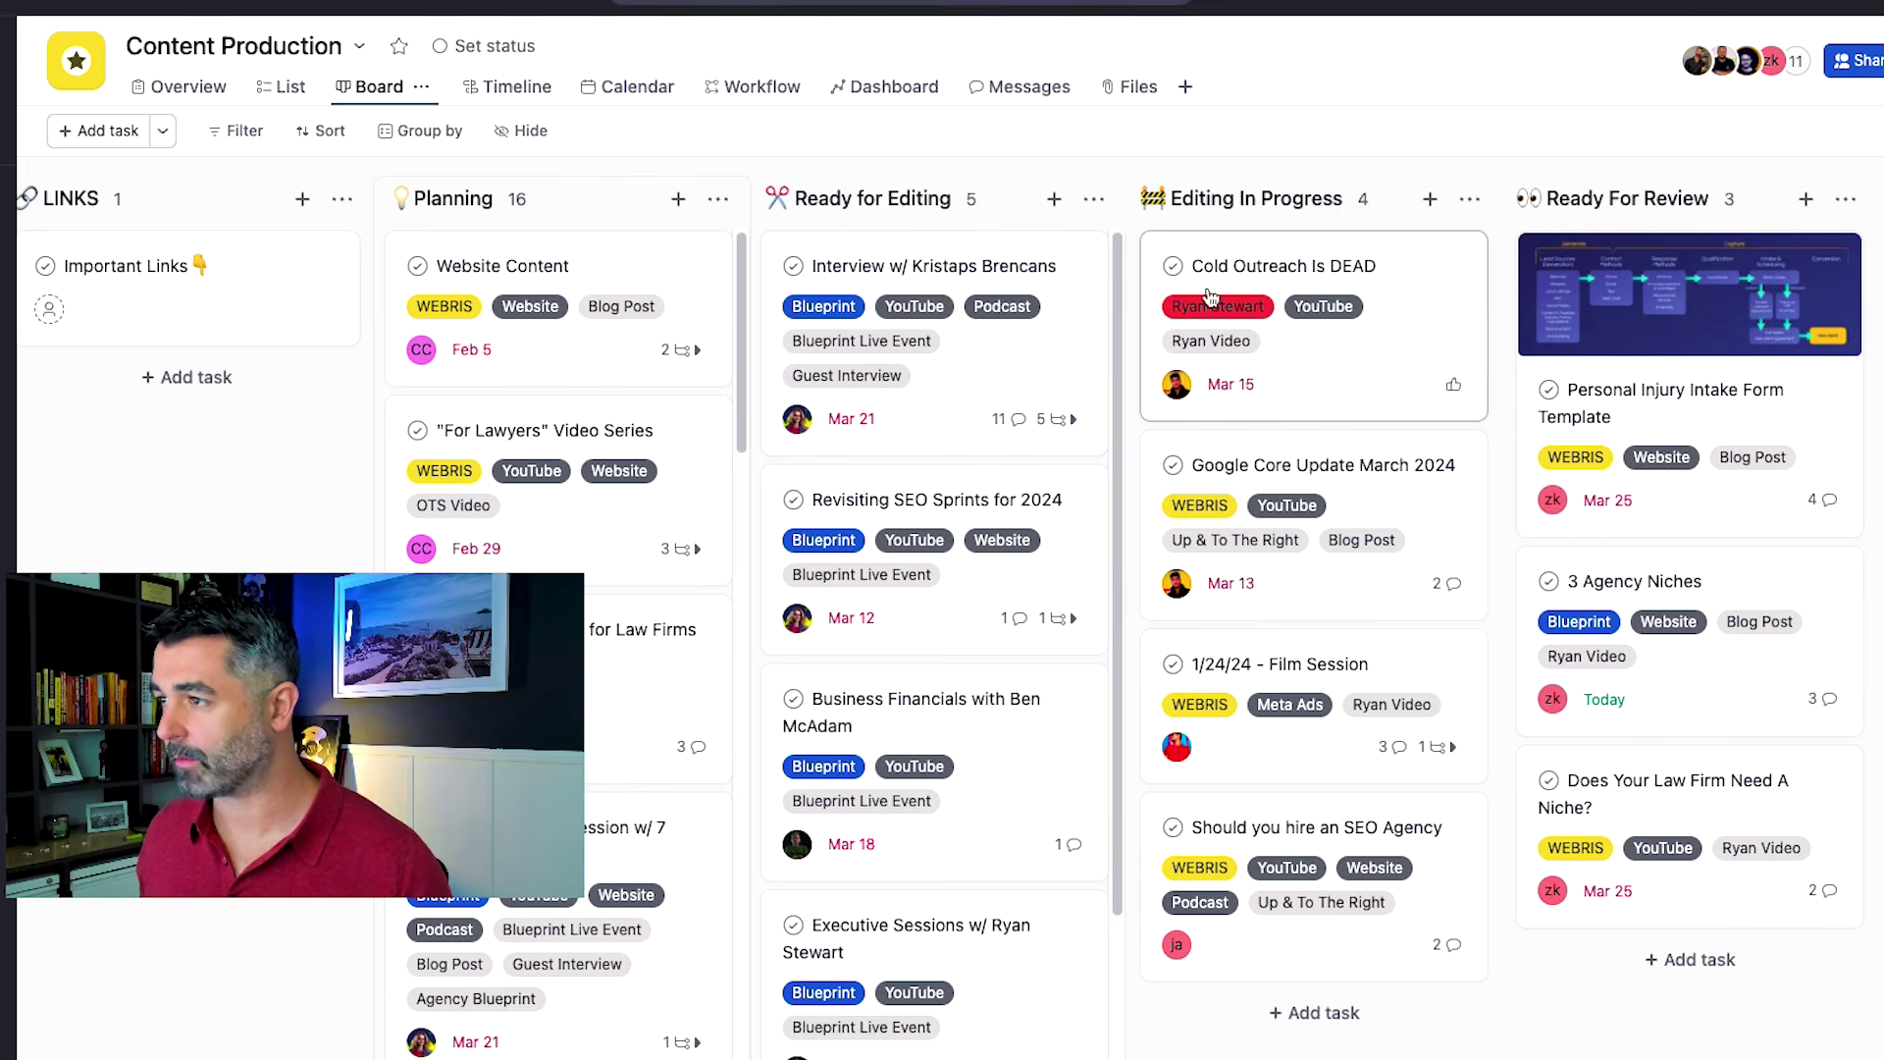
# Open the Cold Outreach Is DEAD task in Editing In Progress, examine its draft link, script and assignee, and close it.
pyautogui.click(1362, 286)
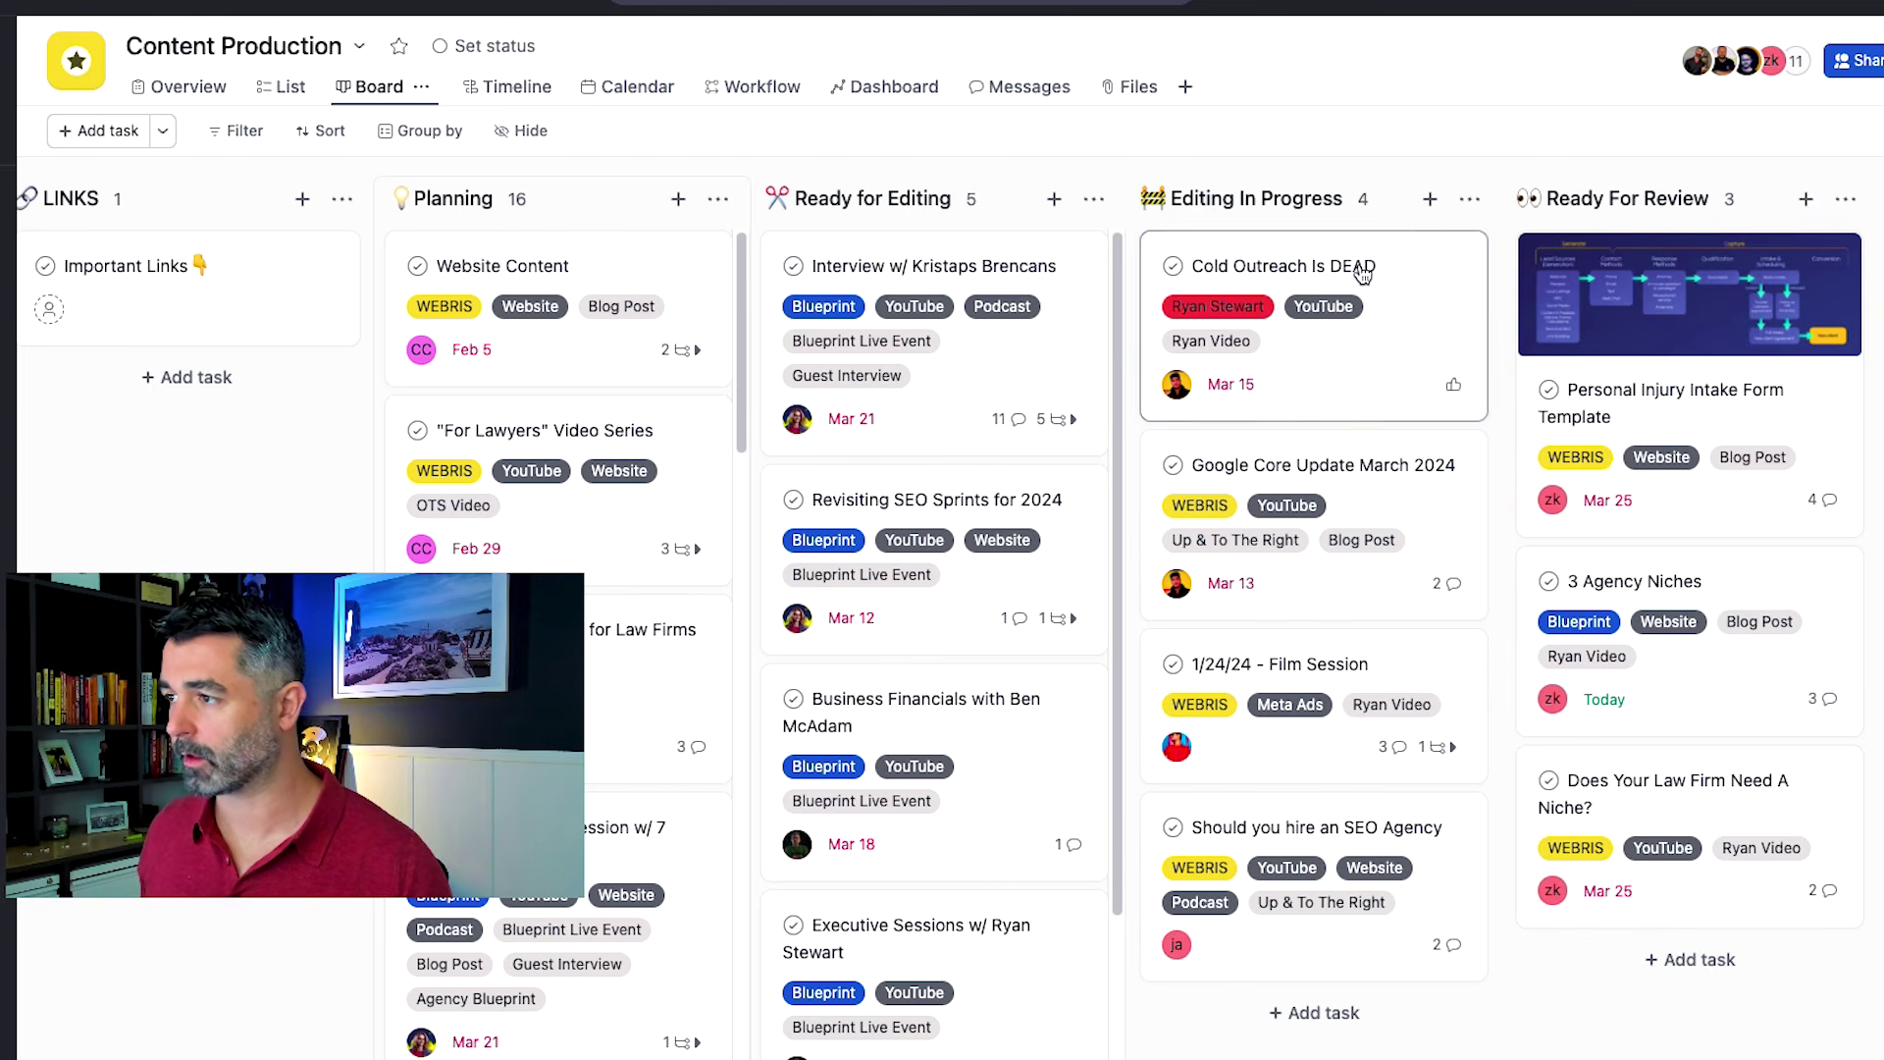
pyautogui.scroll(-1, 1583, 473)
pyautogui.scroll(-5, 1423, 490)
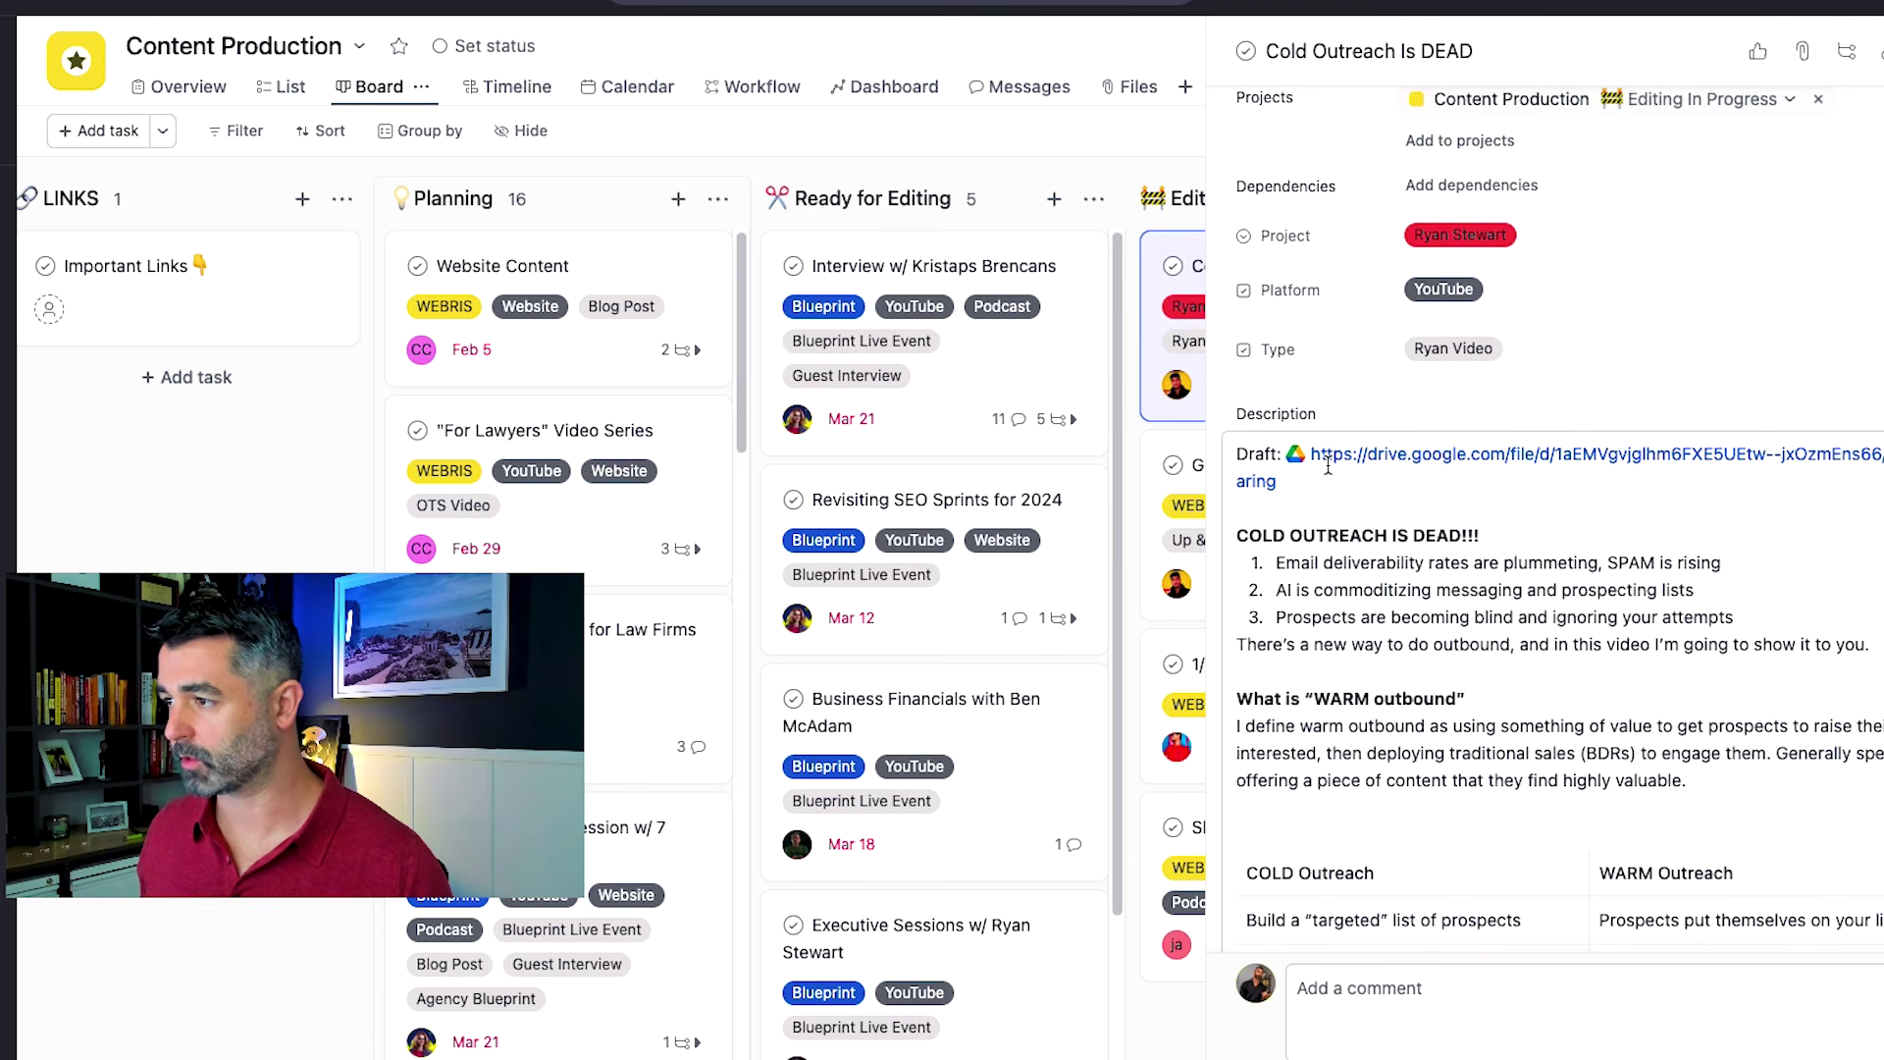
pyautogui.scroll(-8, 1324, 471)
pyautogui.scroll(-8, 1323, 463)
pyautogui.scroll(20, 1373, 373)
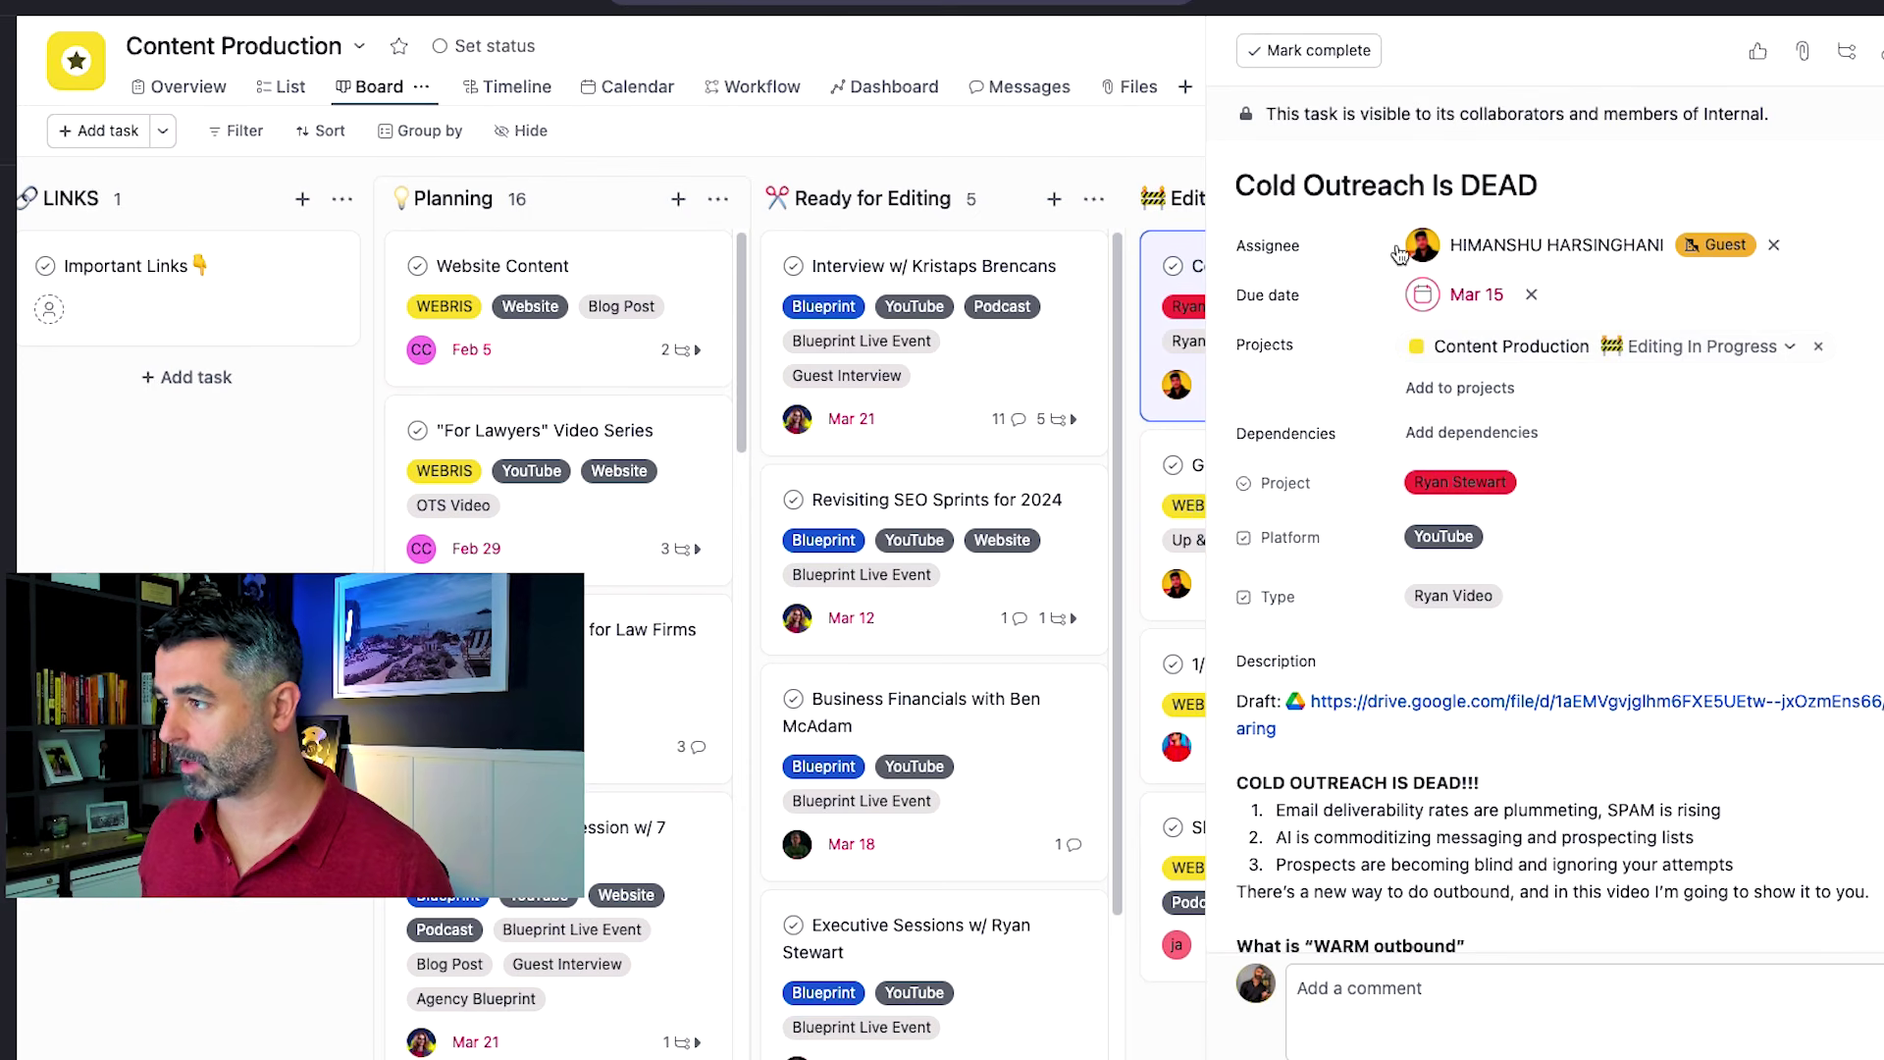
pyautogui.press('Escape')
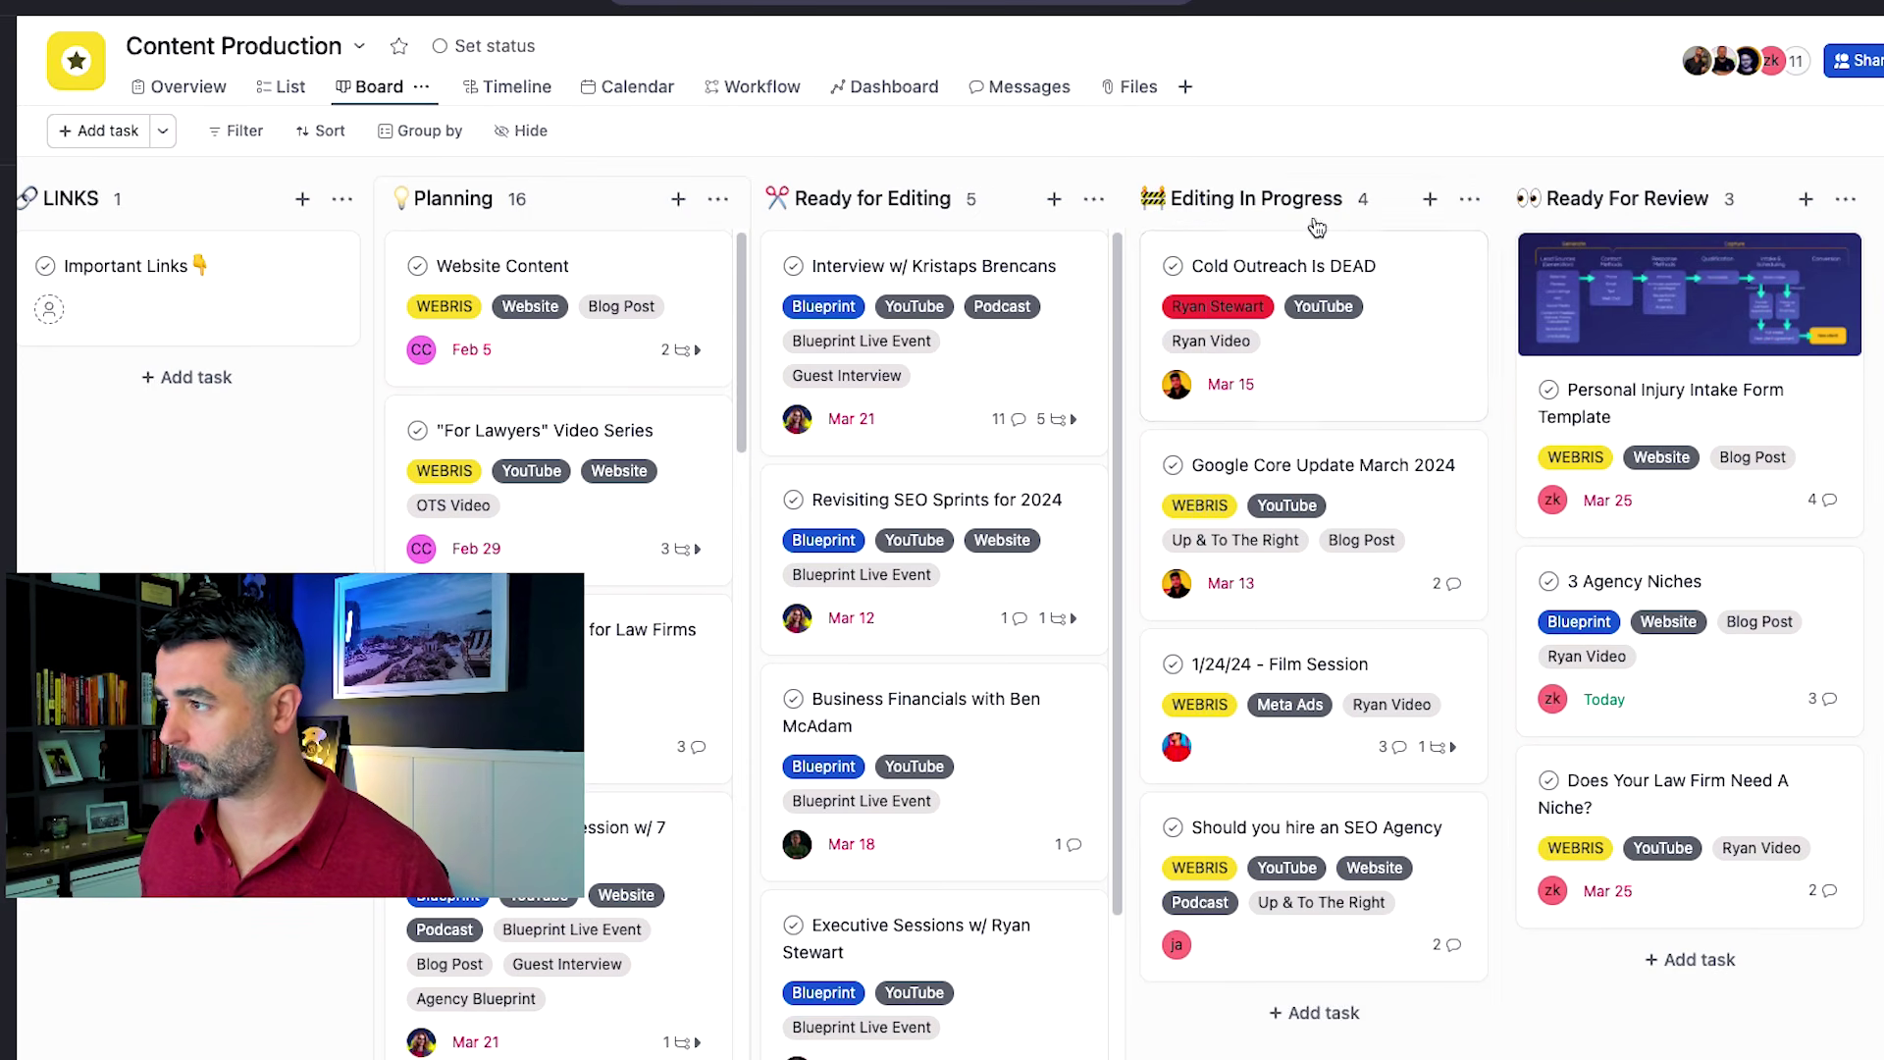
# Move the Cold Outreach Is DEAD task to Ready For Review and from there to Ready For Publishing.
pyautogui.moveTo(1315, 343); pyautogui.dragTo(1707, 342)
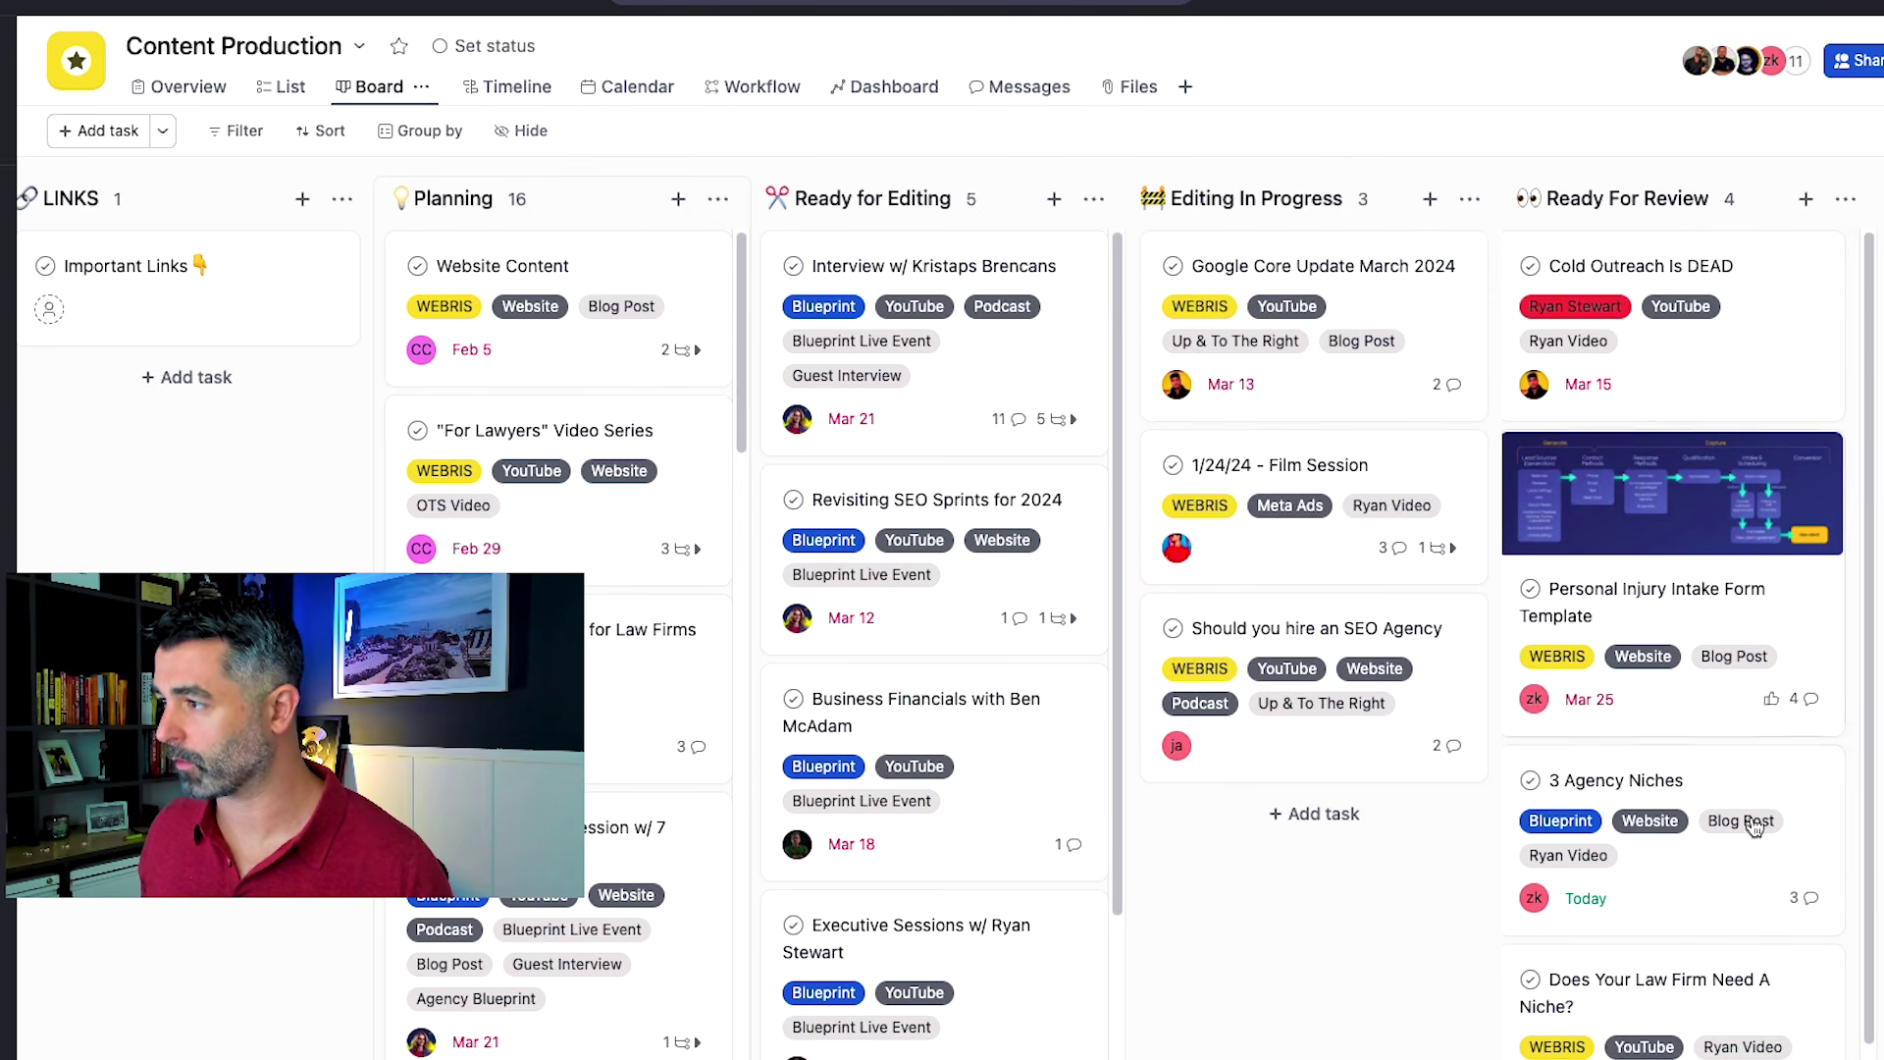
pyautogui.hscroll(5, 1351, 702)
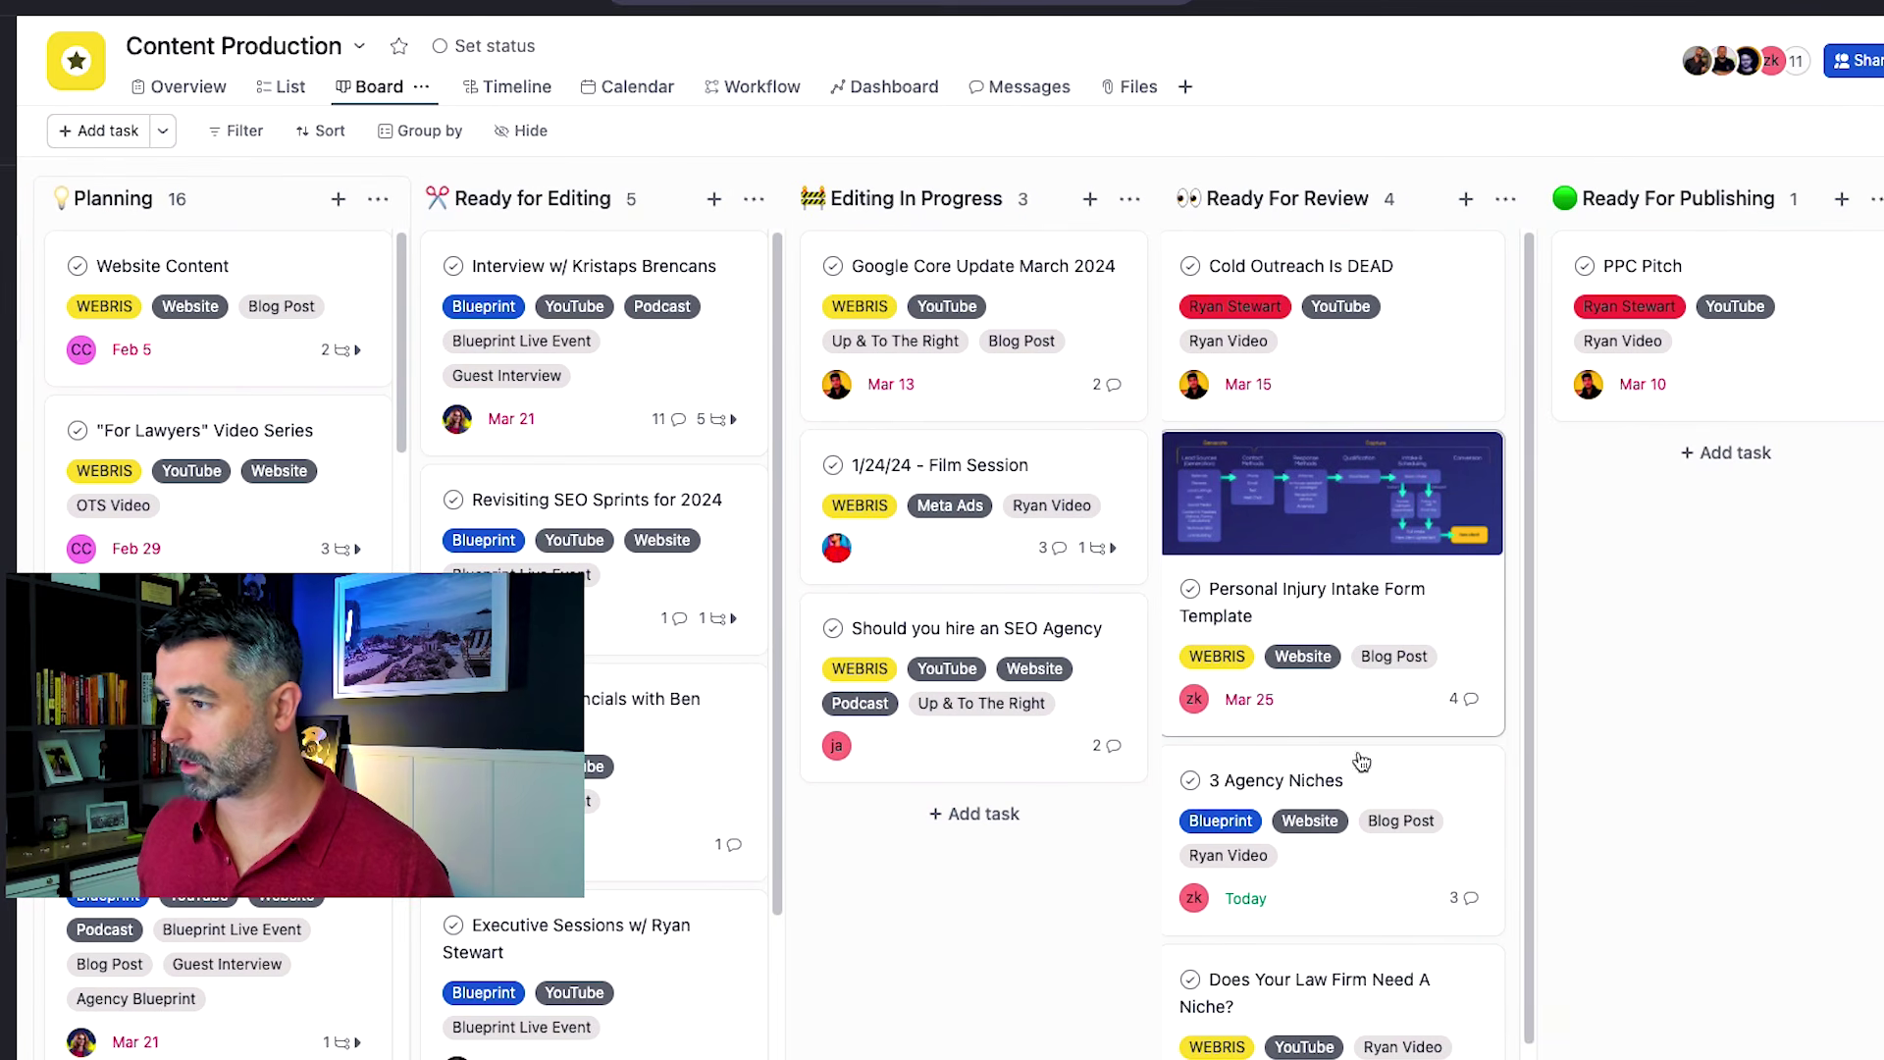
pyautogui.moveTo(1410, 265); pyautogui.dragTo(1728, 268)
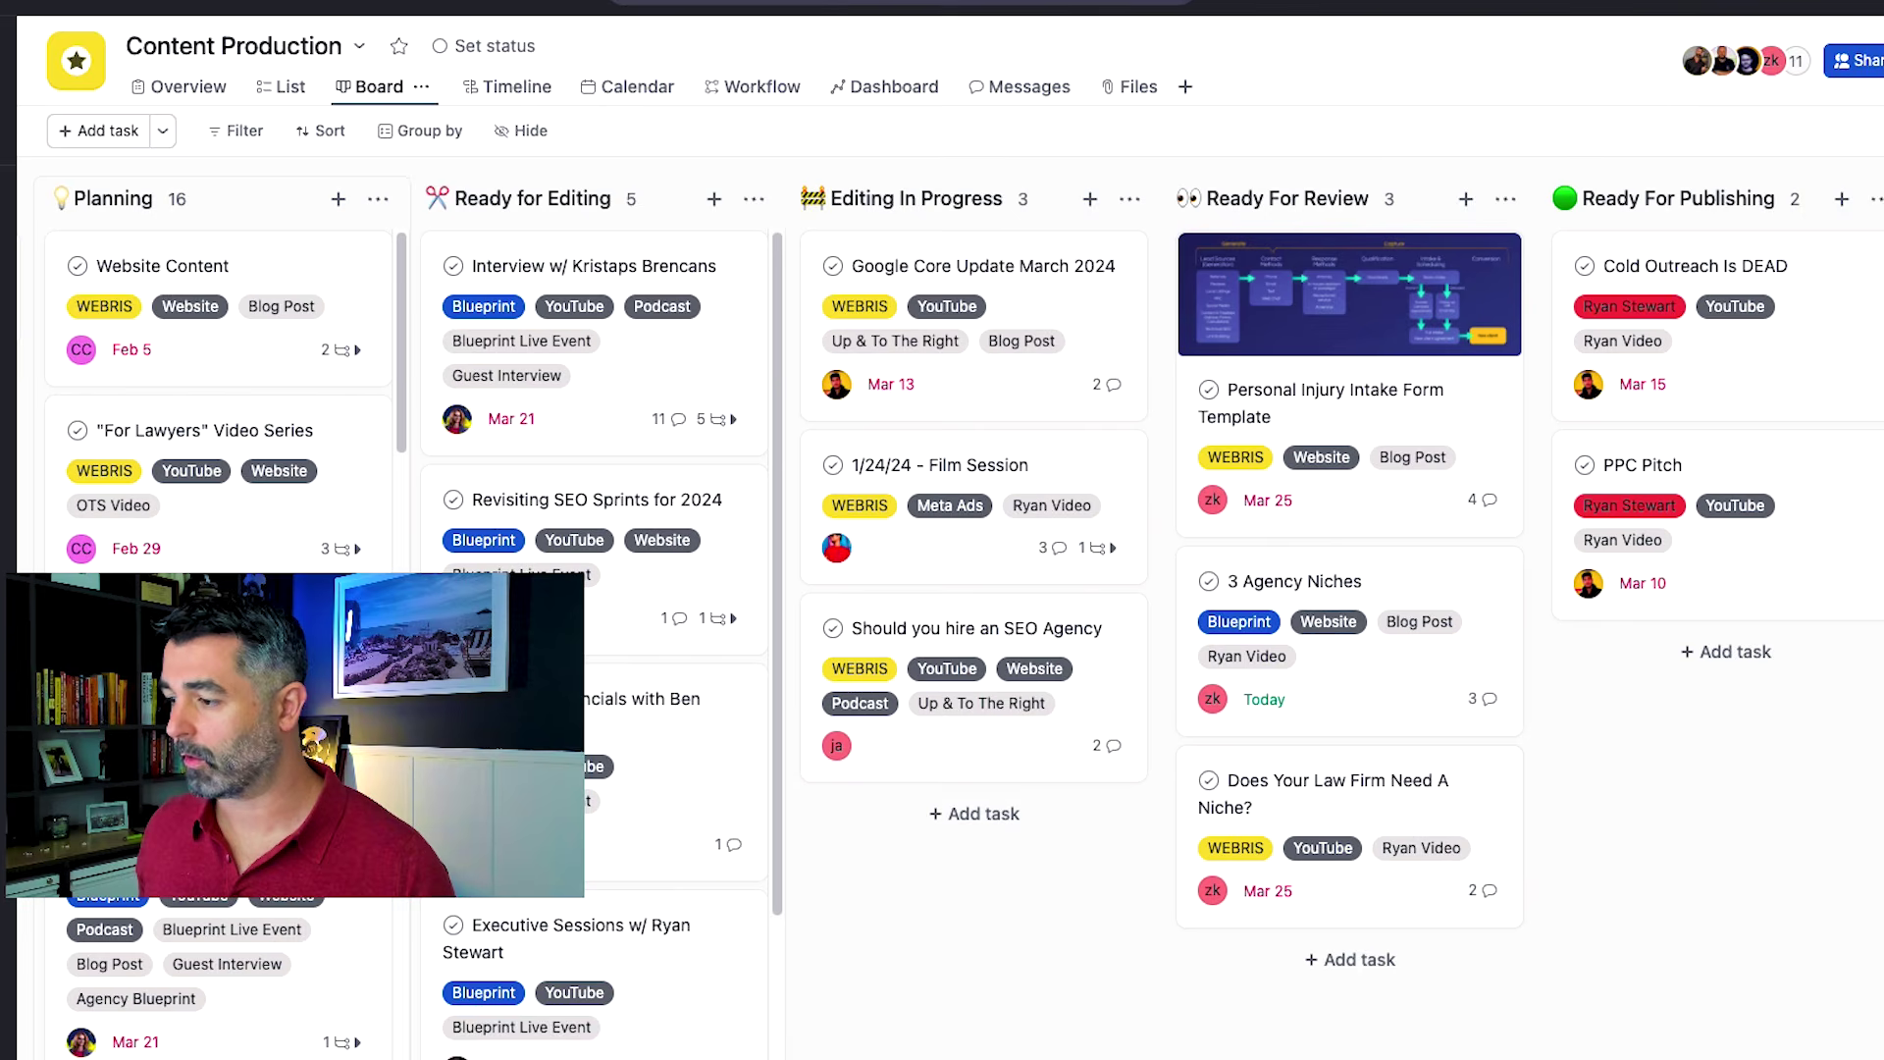
# Move the 3 Agency Niches task from Ready For Review to Ready For Writing and remove its assignee.
pyautogui.hscroll(7, 941, 624)
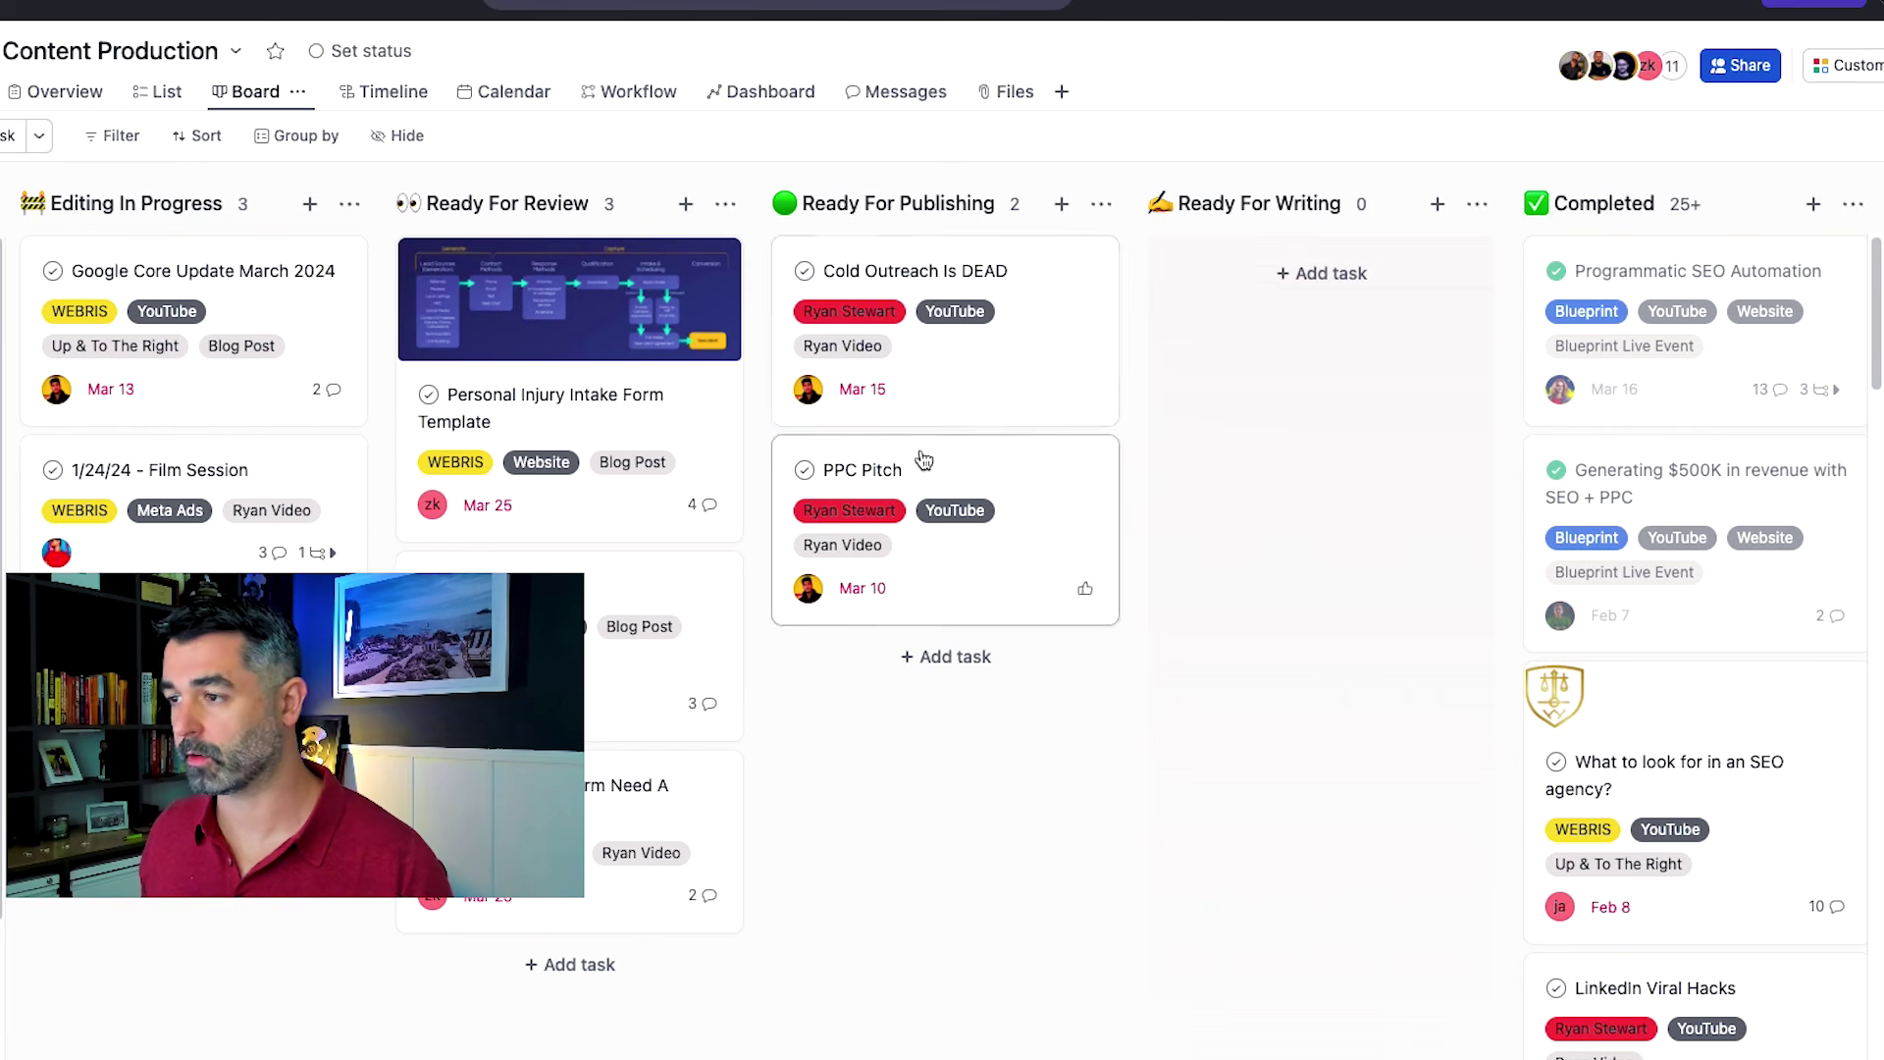
pyautogui.moveTo(534, 647); pyautogui.dragTo(1337, 270)
pyautogui.click(1342, 277)
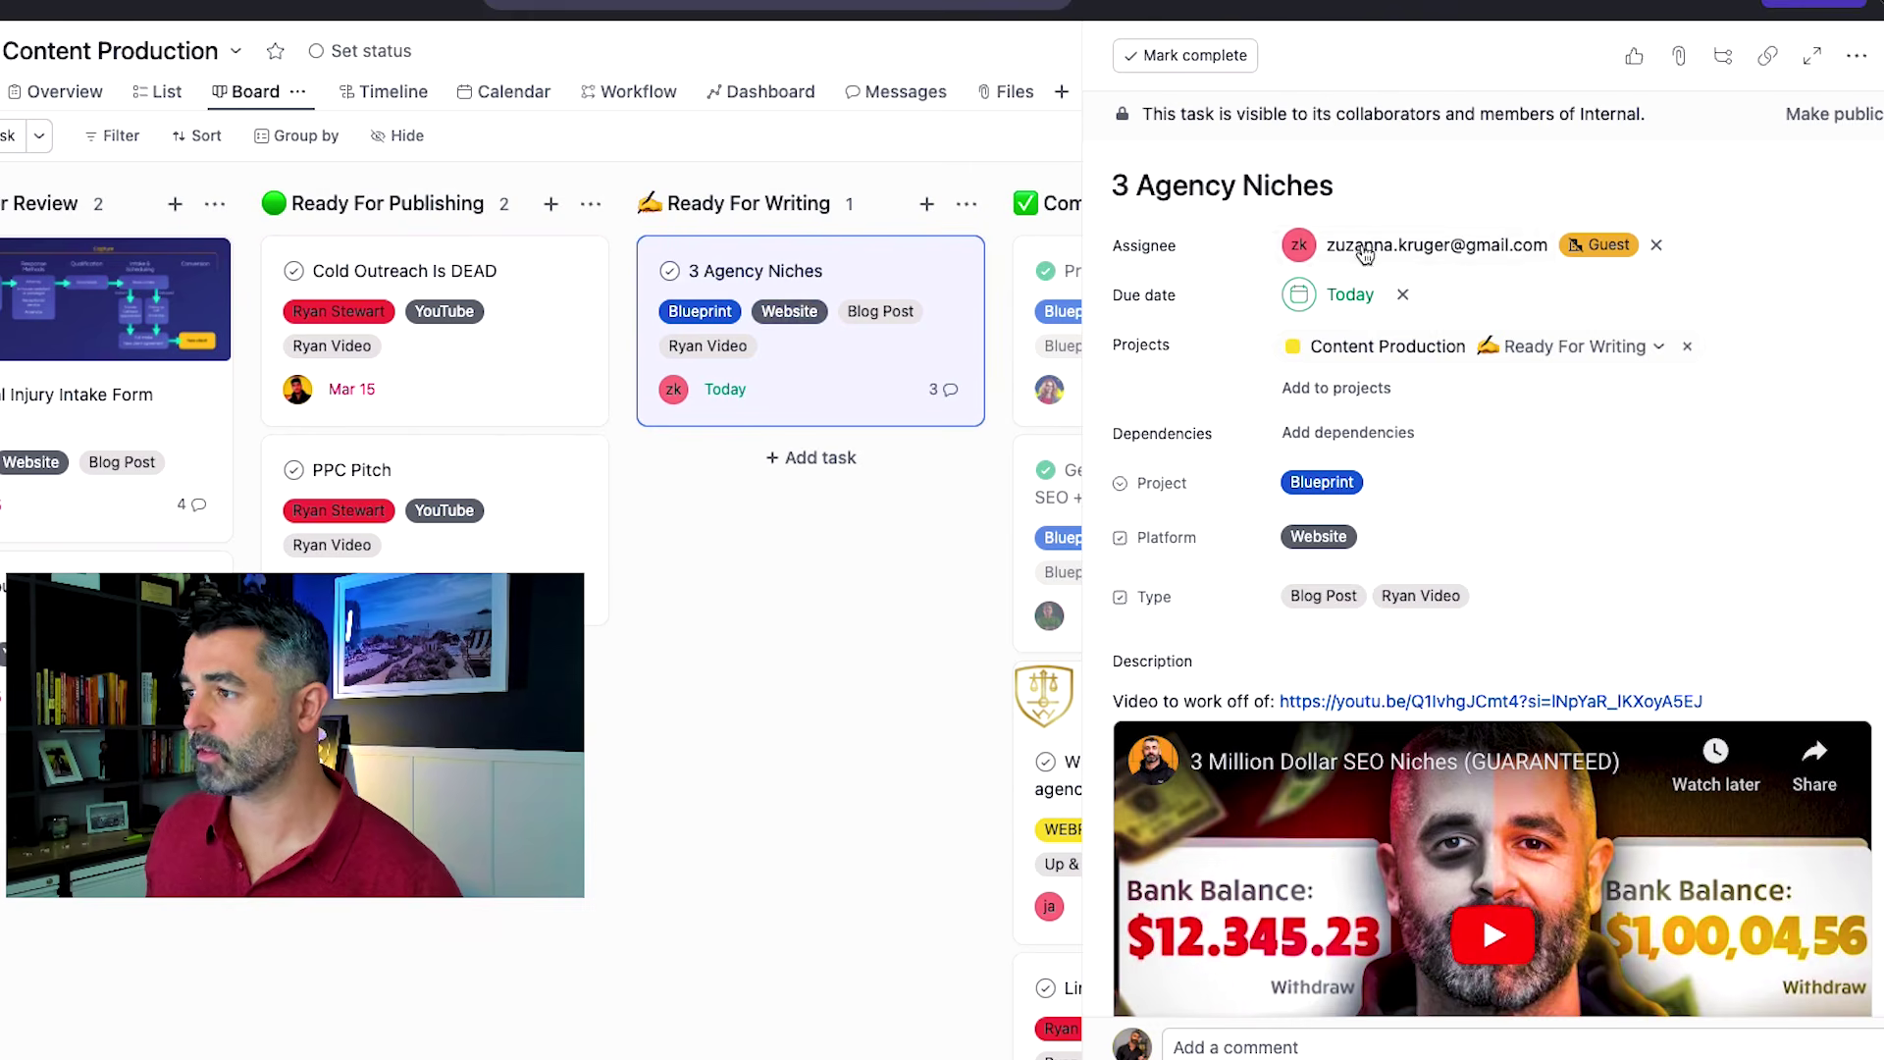
pyautogui.click(1657, 244)
pyautogui.click(1343, 241)
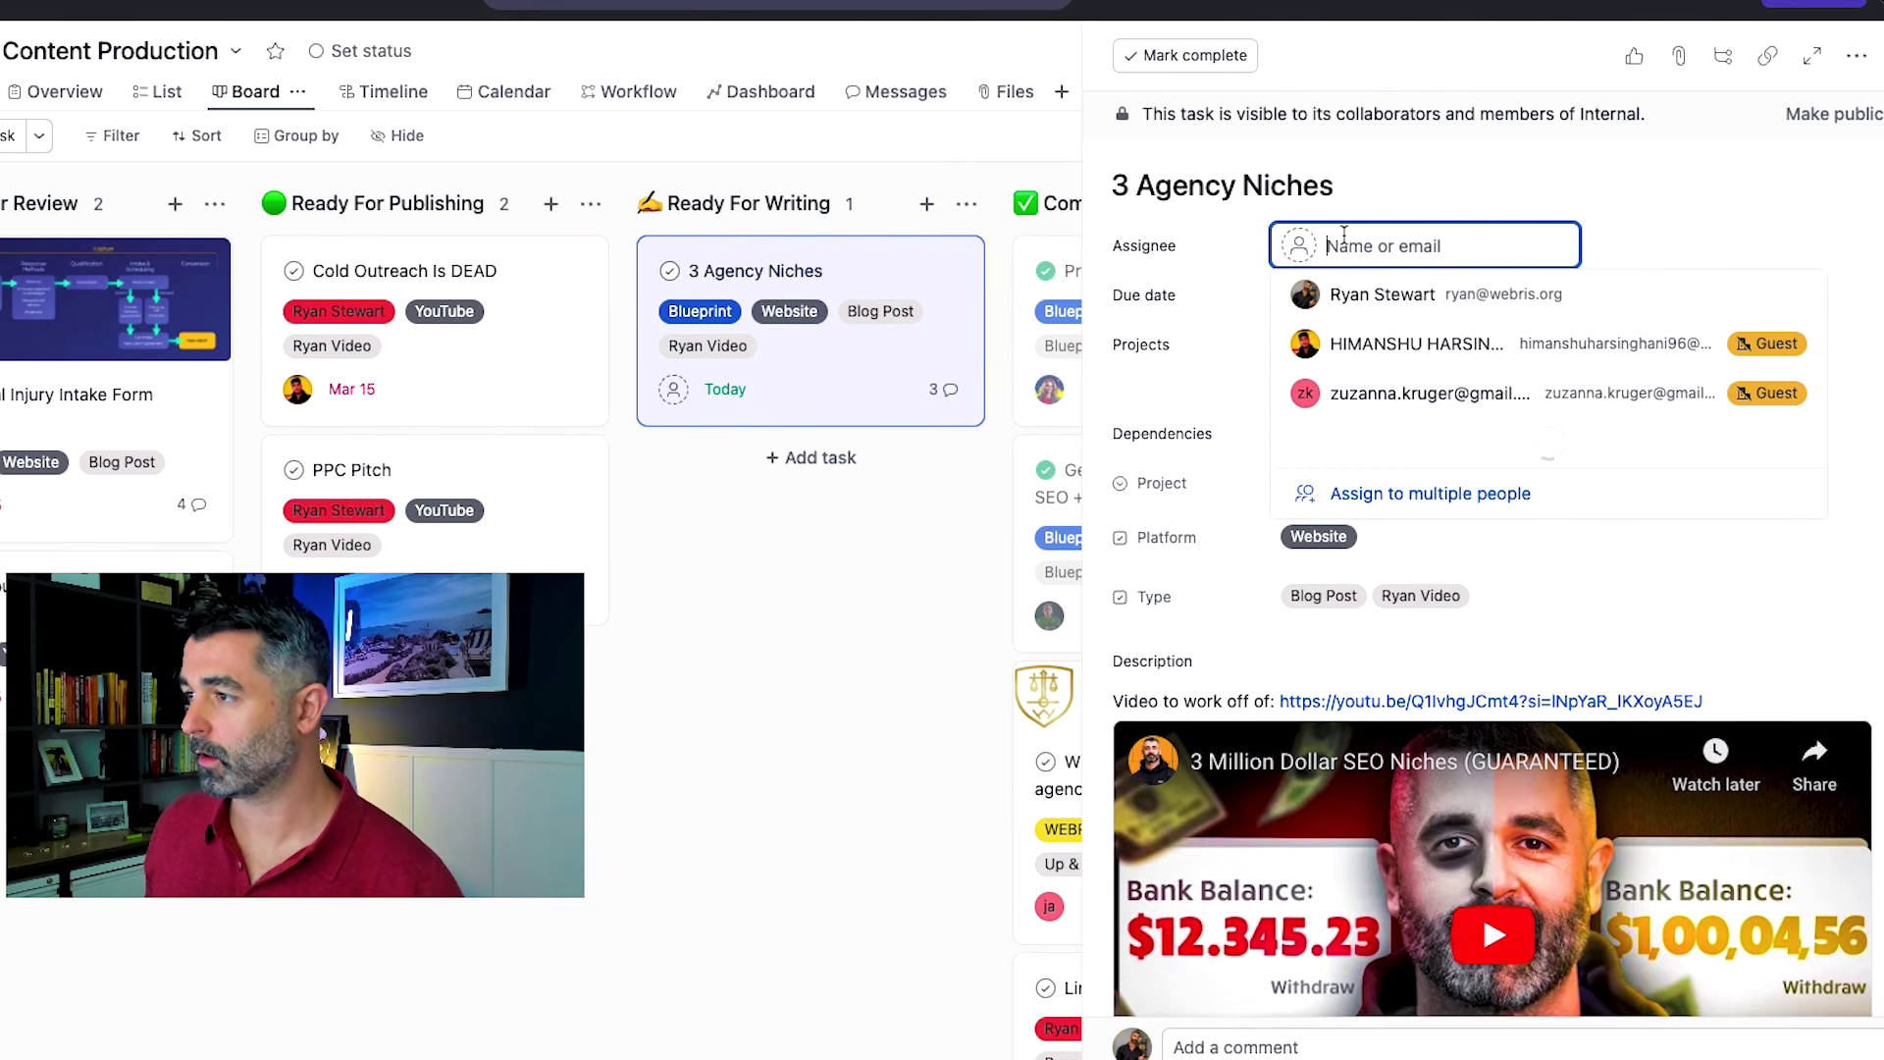
pyautogui.click(1789, 187)
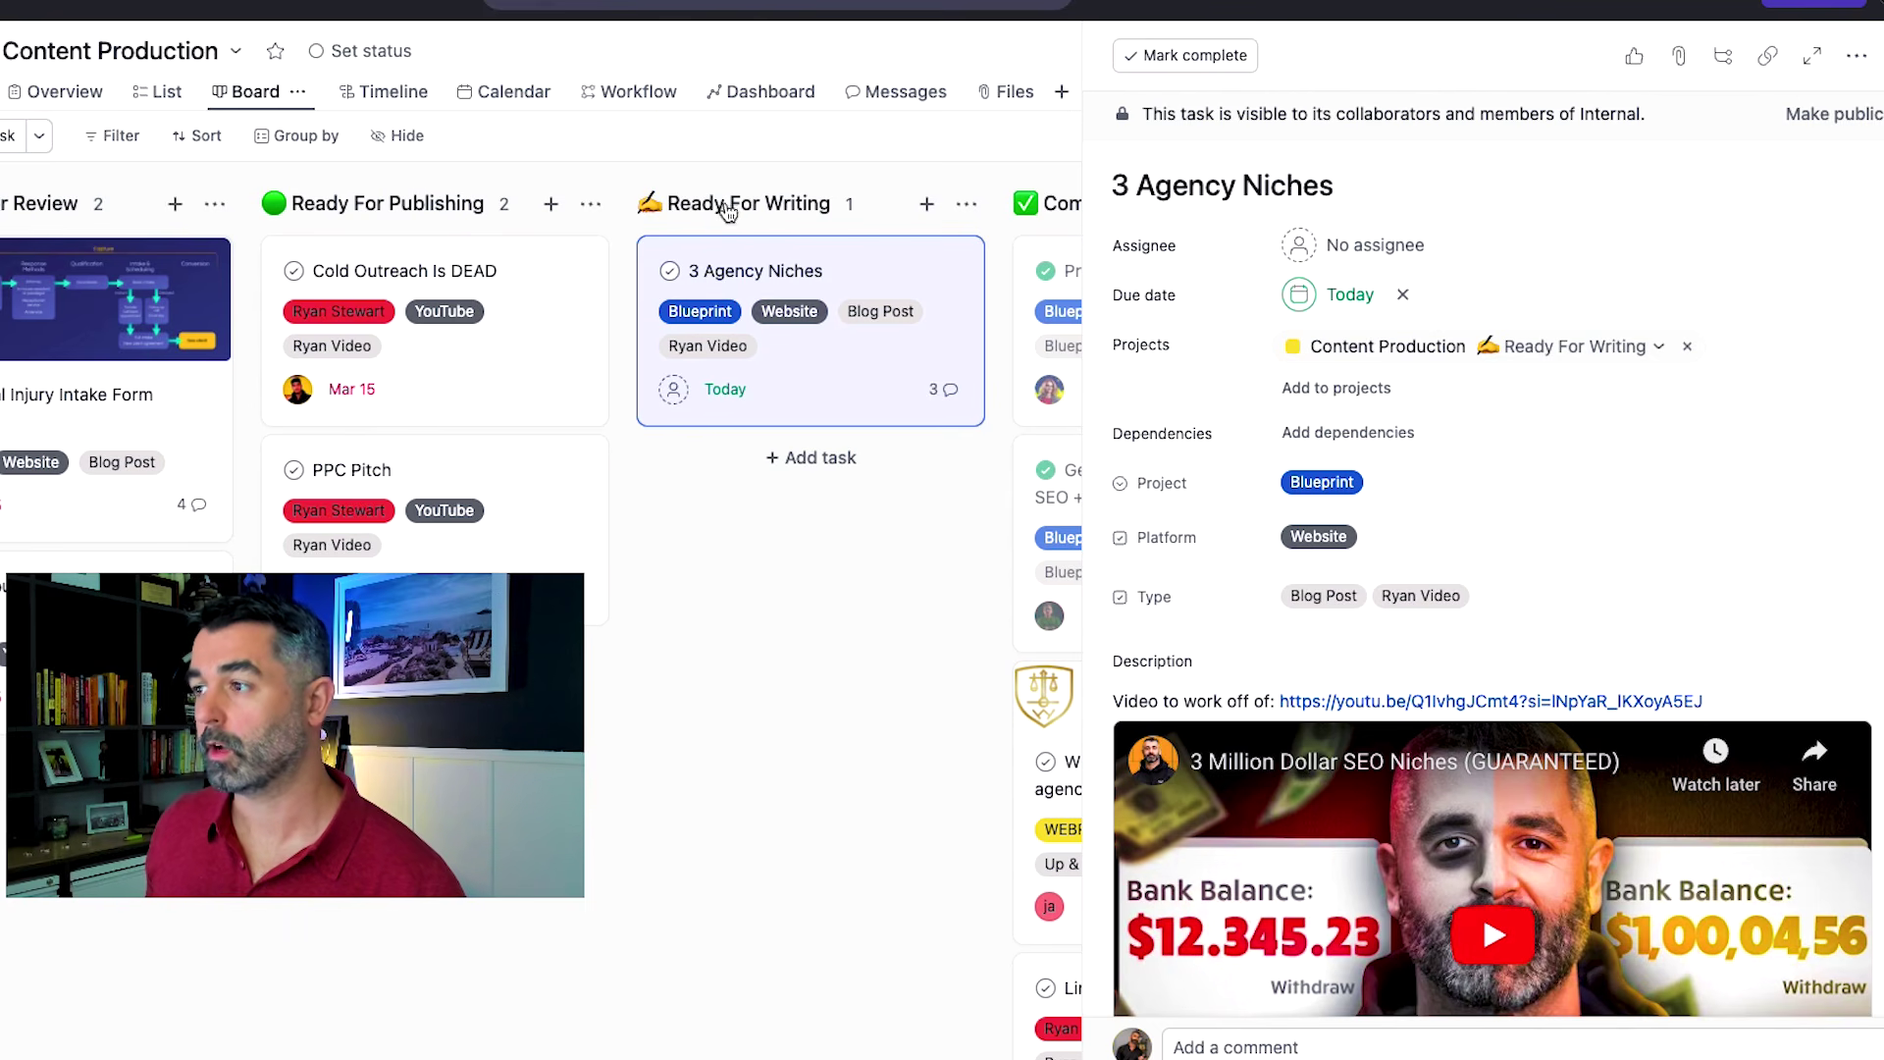
# Check the available assignees for the 3 Agency Niches task without choosing one, and look over its project, platform and type details.
pyautogui.click(1390, 261)
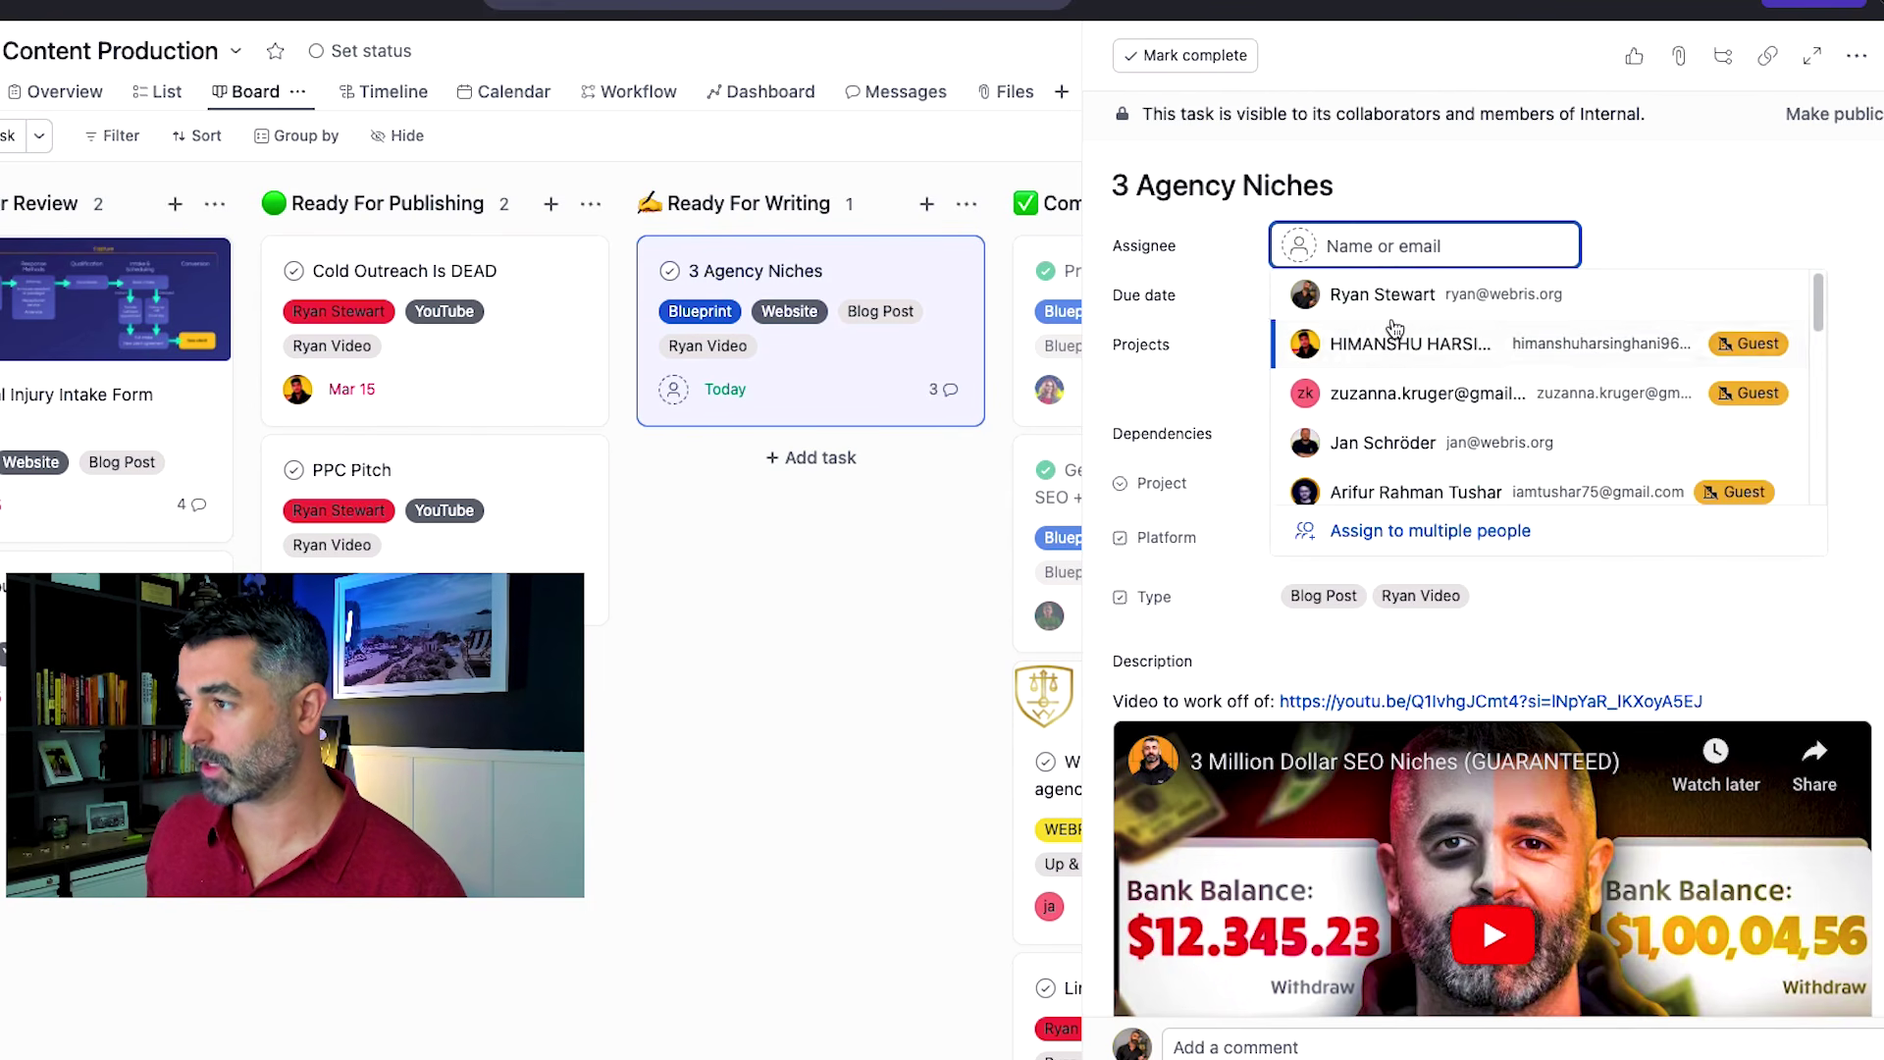
pyautogui.click(1724, 280)
pyautogui.scroll(-3, 1447, 426)
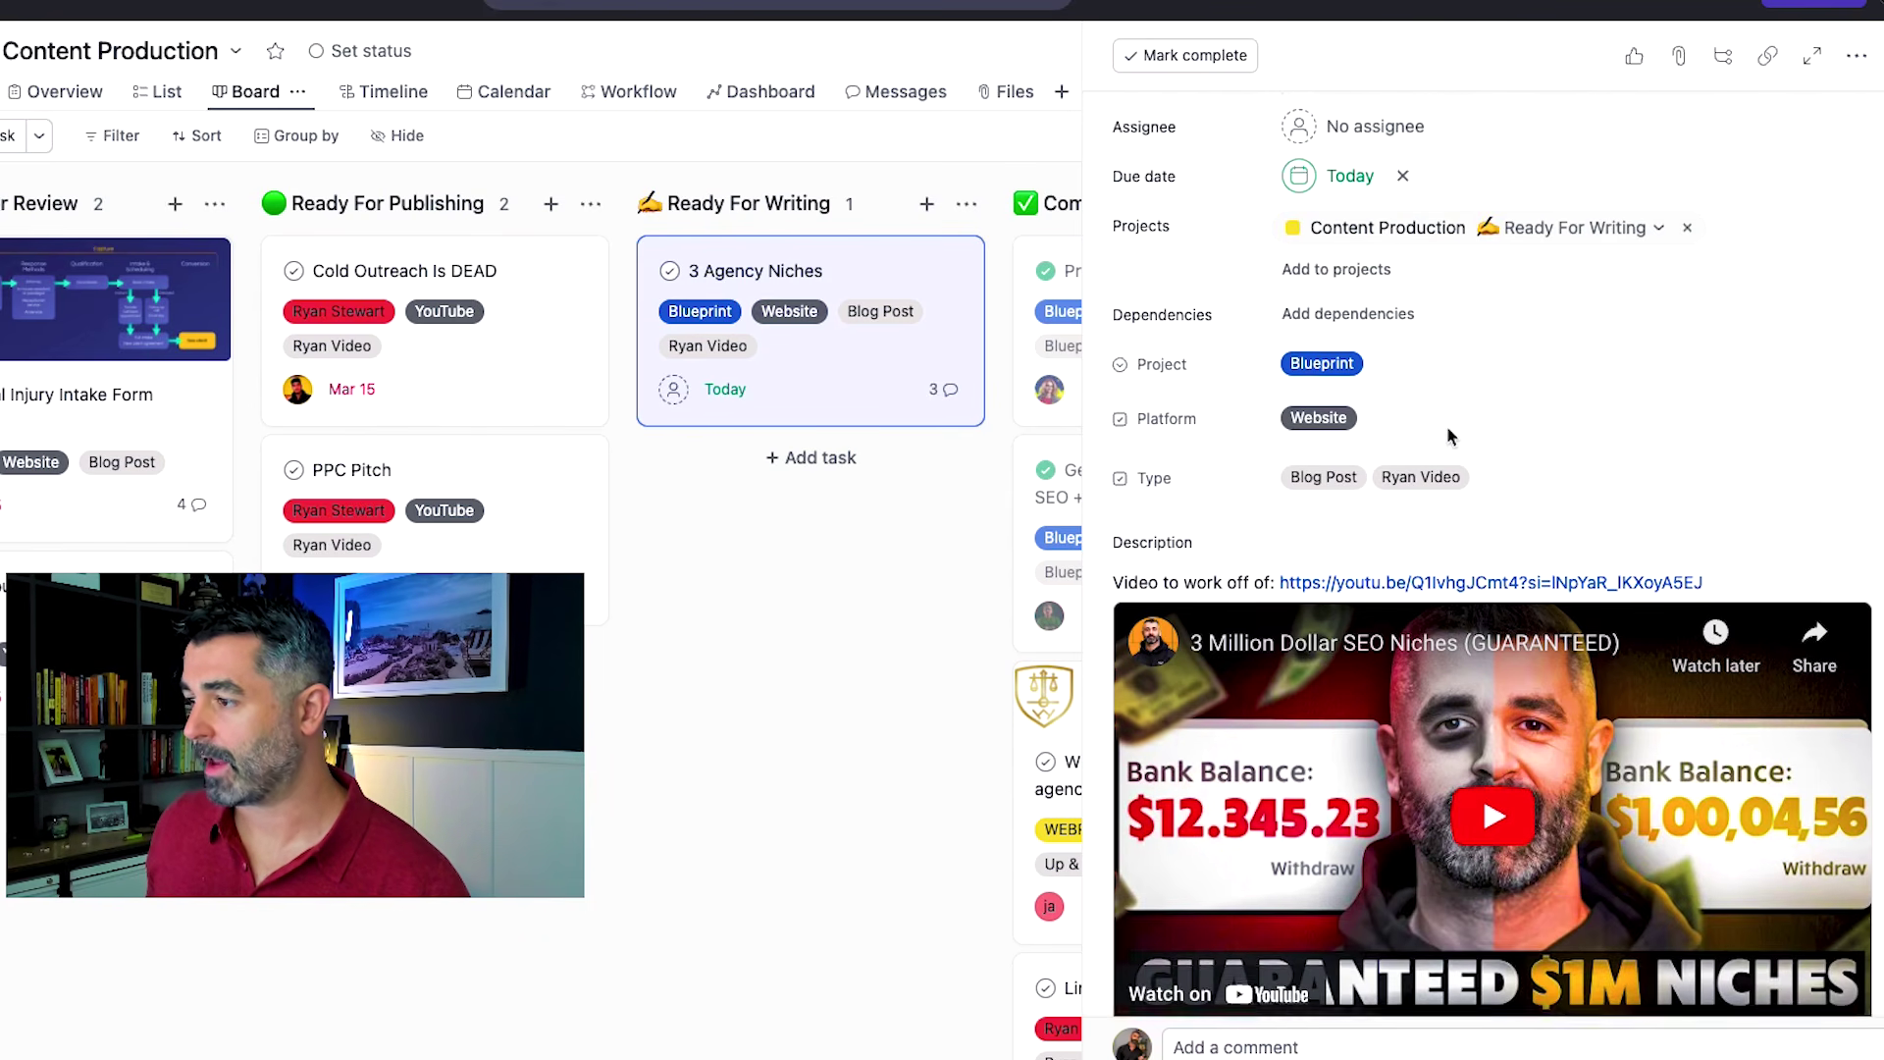
pyautogui.scroll(5, 1612, 324)
pyautogui.click(1381, 254)
pyautogui.press('Escape')
pyautogui.scroll(-1, 1335, 344)
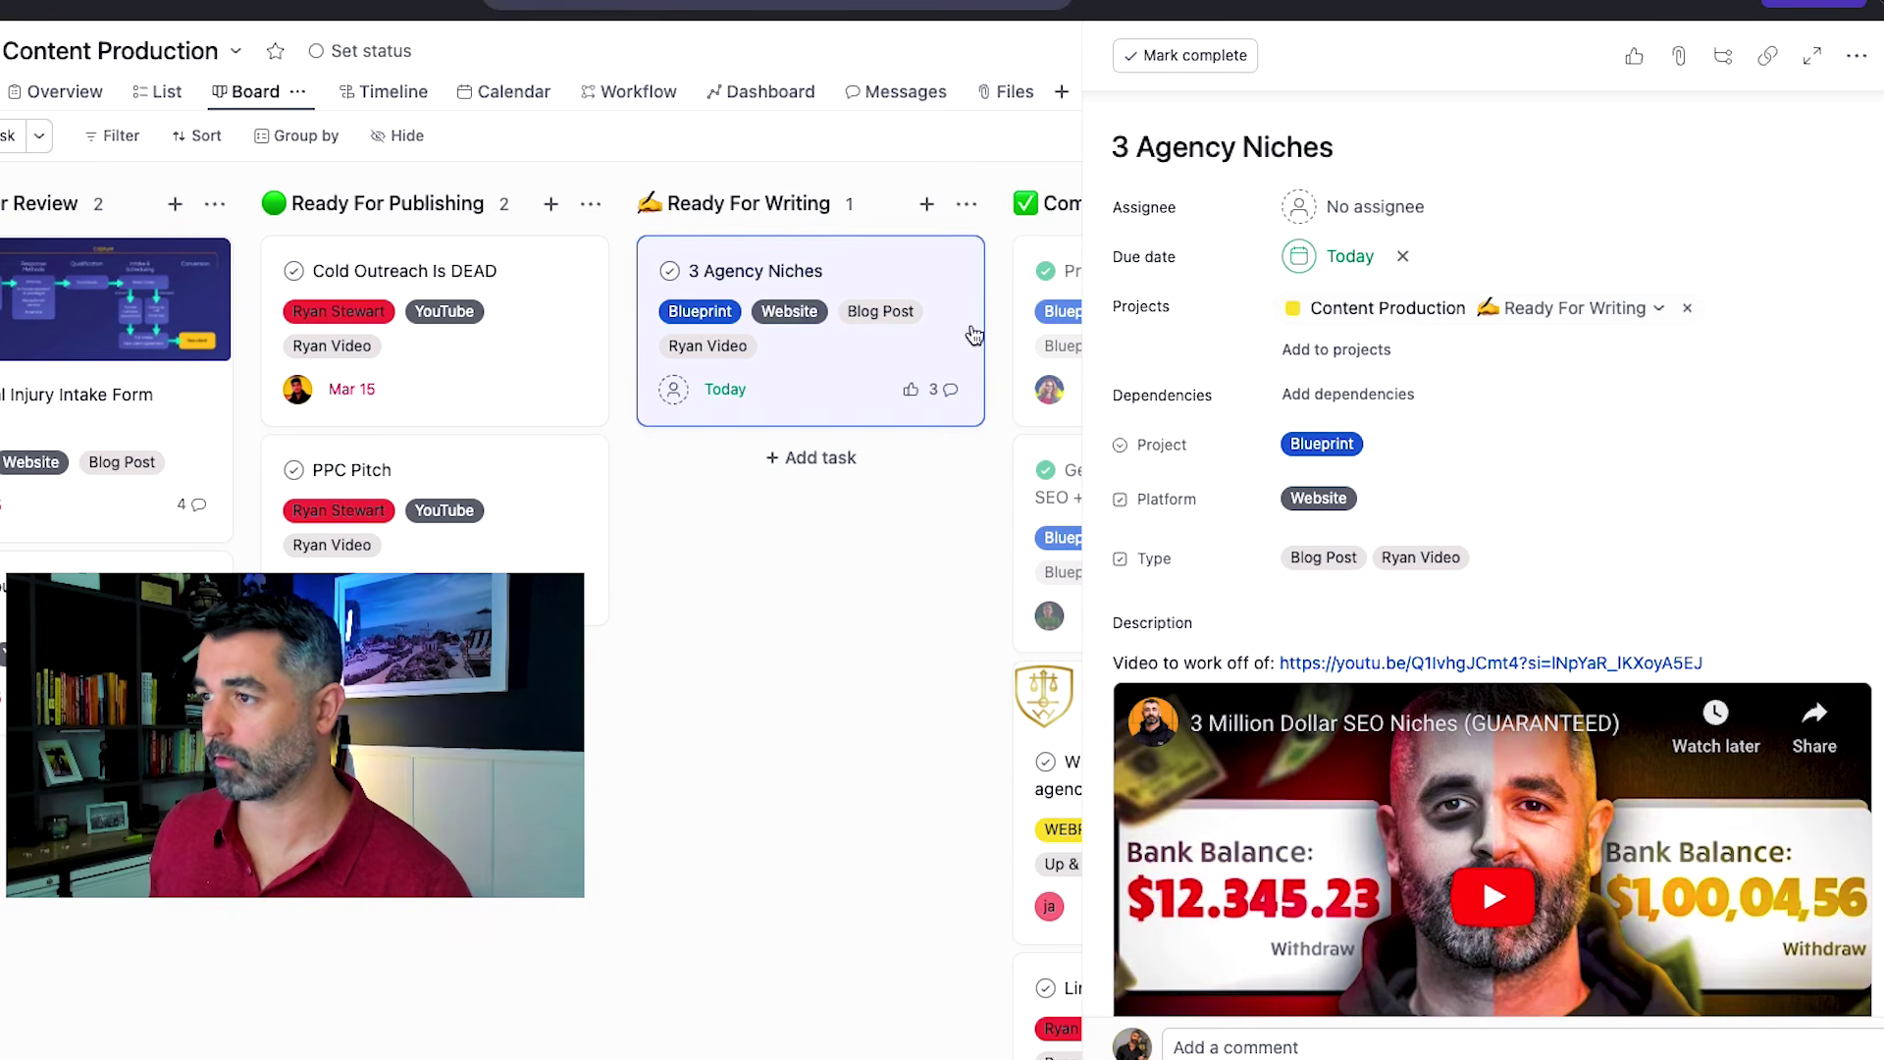
# Read the 3 Agency Niches task's comments, begin a teammate mention in a new comment, and close the task.
pyautogui.scroll(-10, 1417, 578)
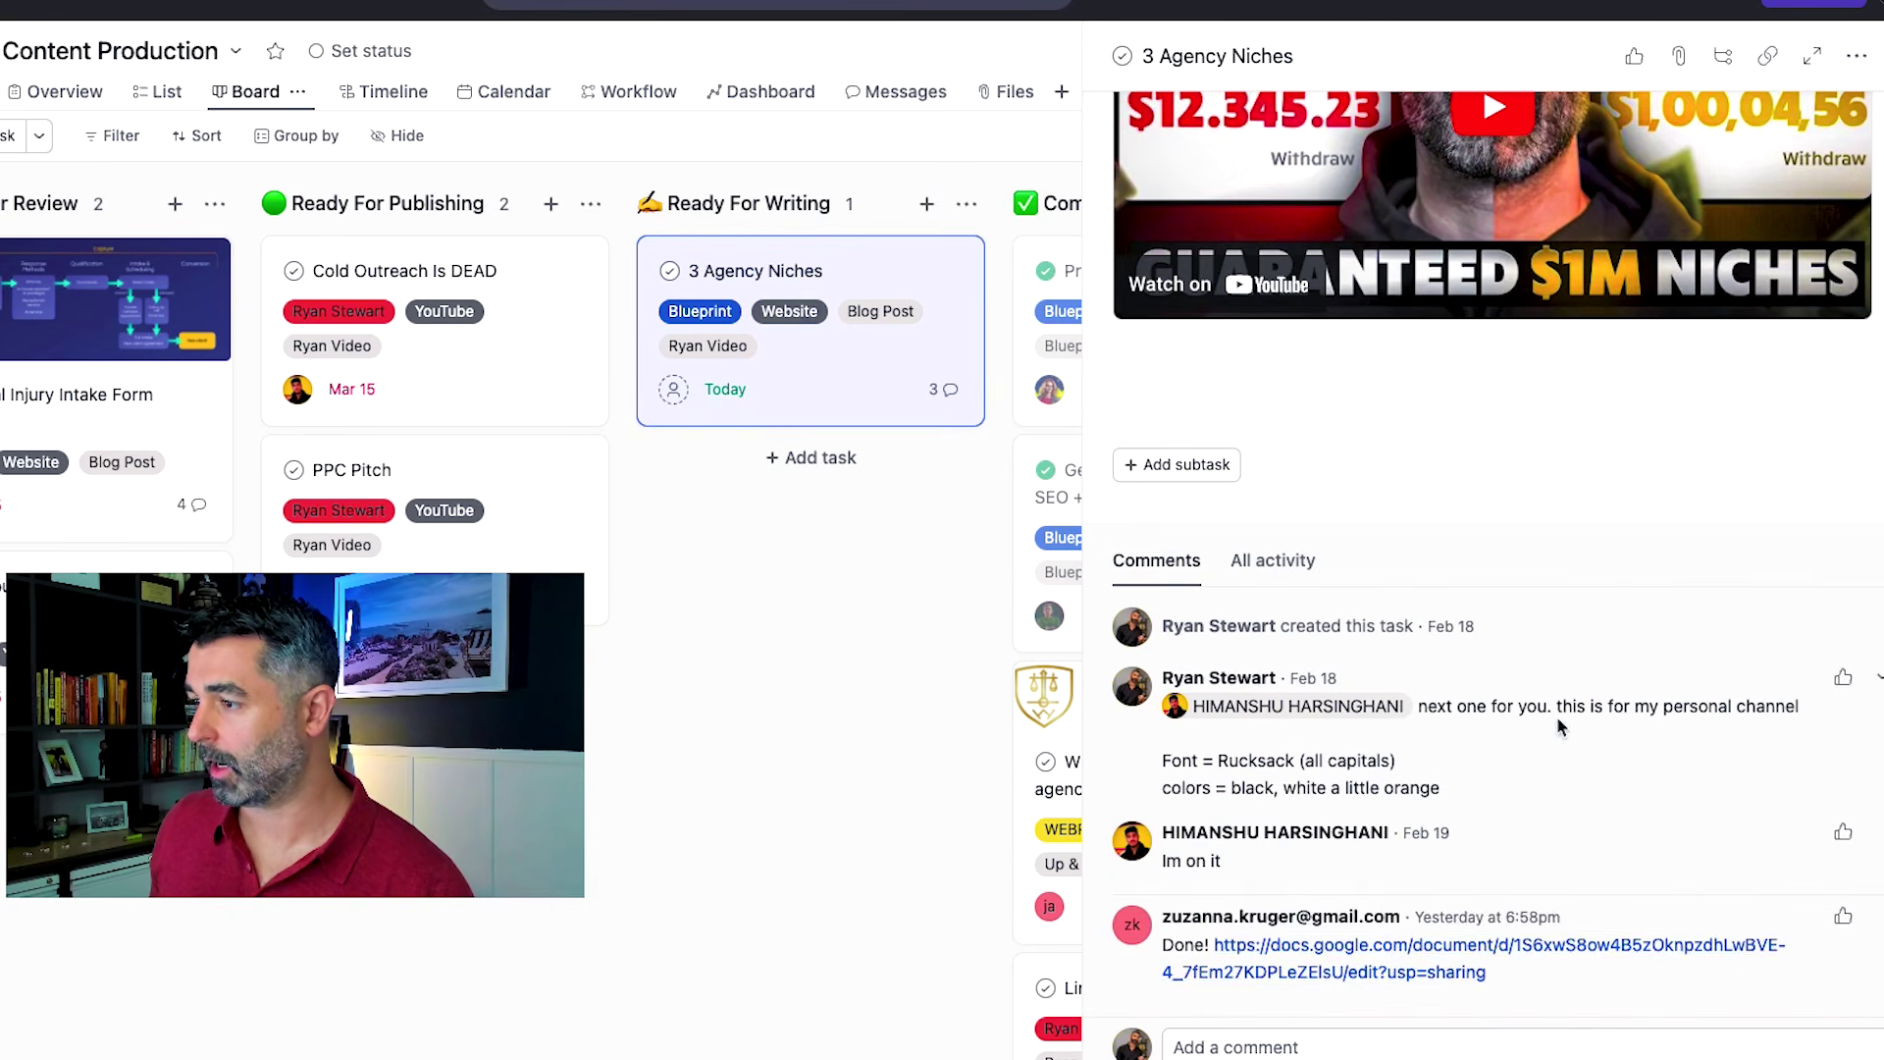
pyautogui.click(1394, 954)
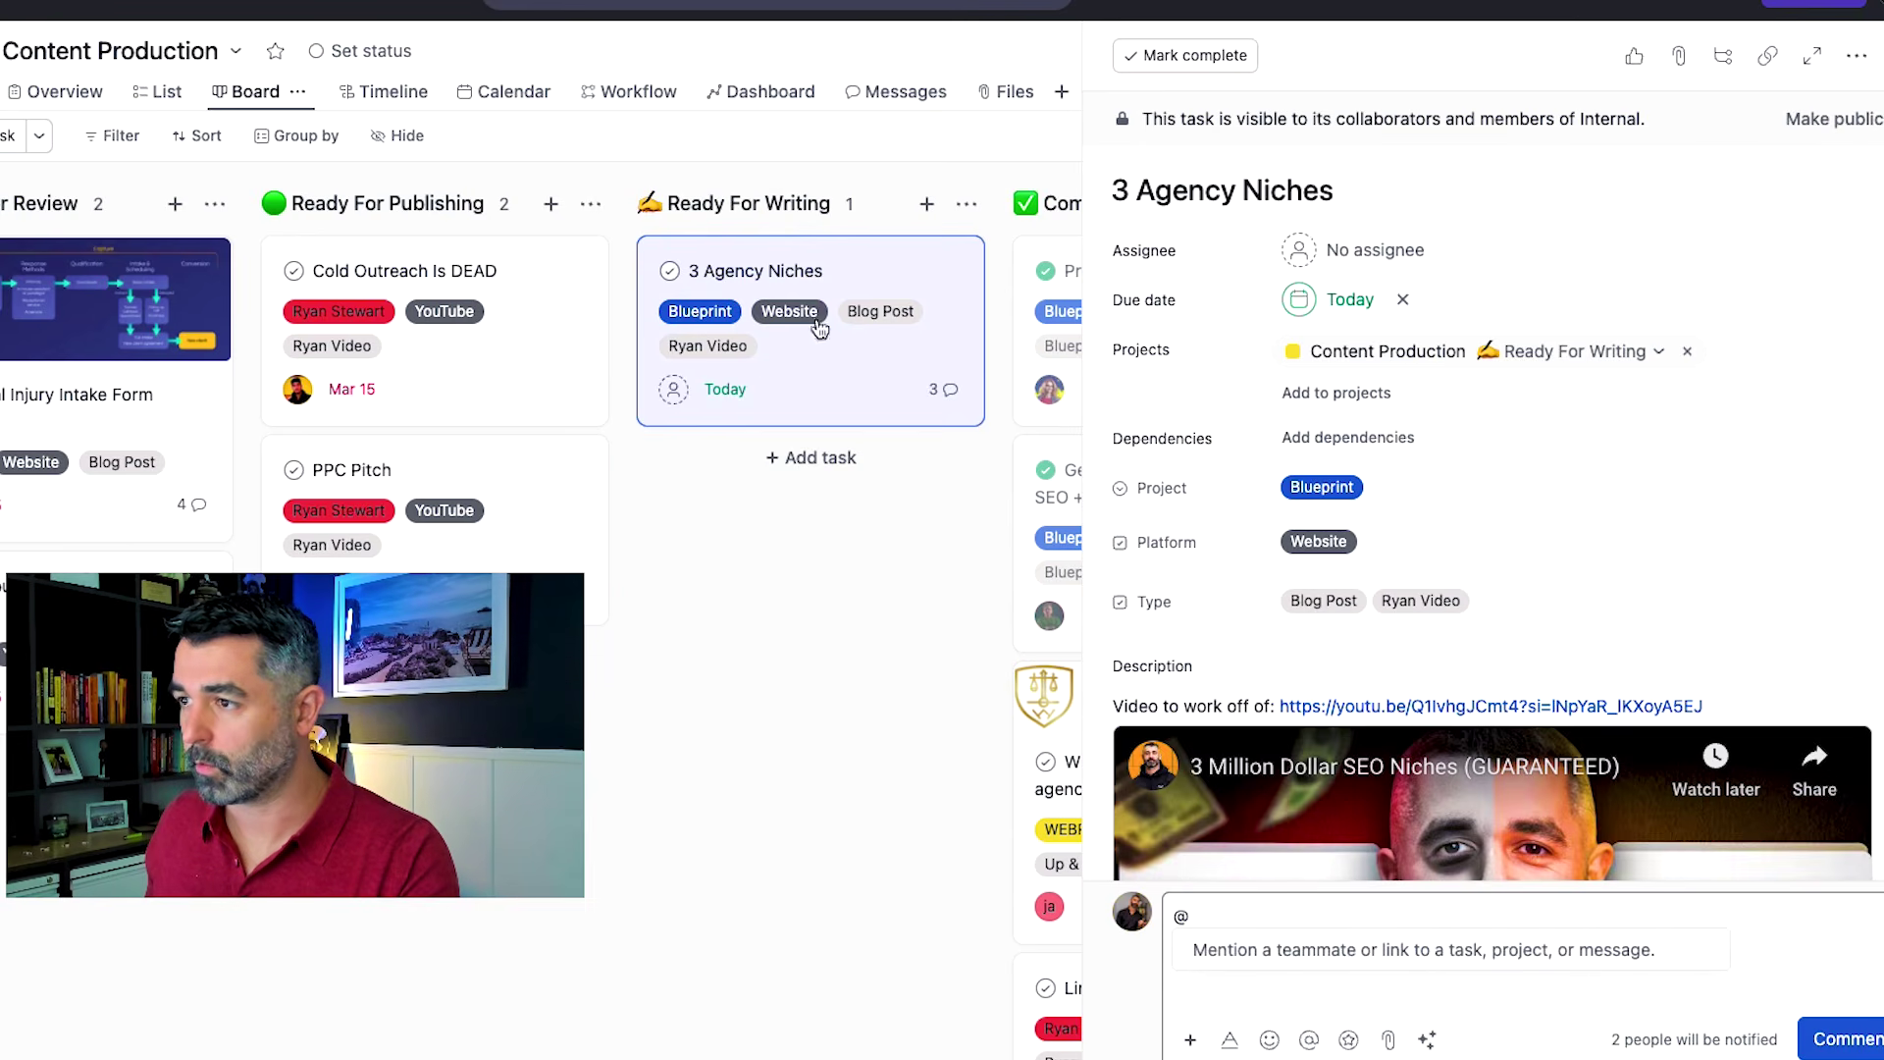
pyautogui.click(820, 330)
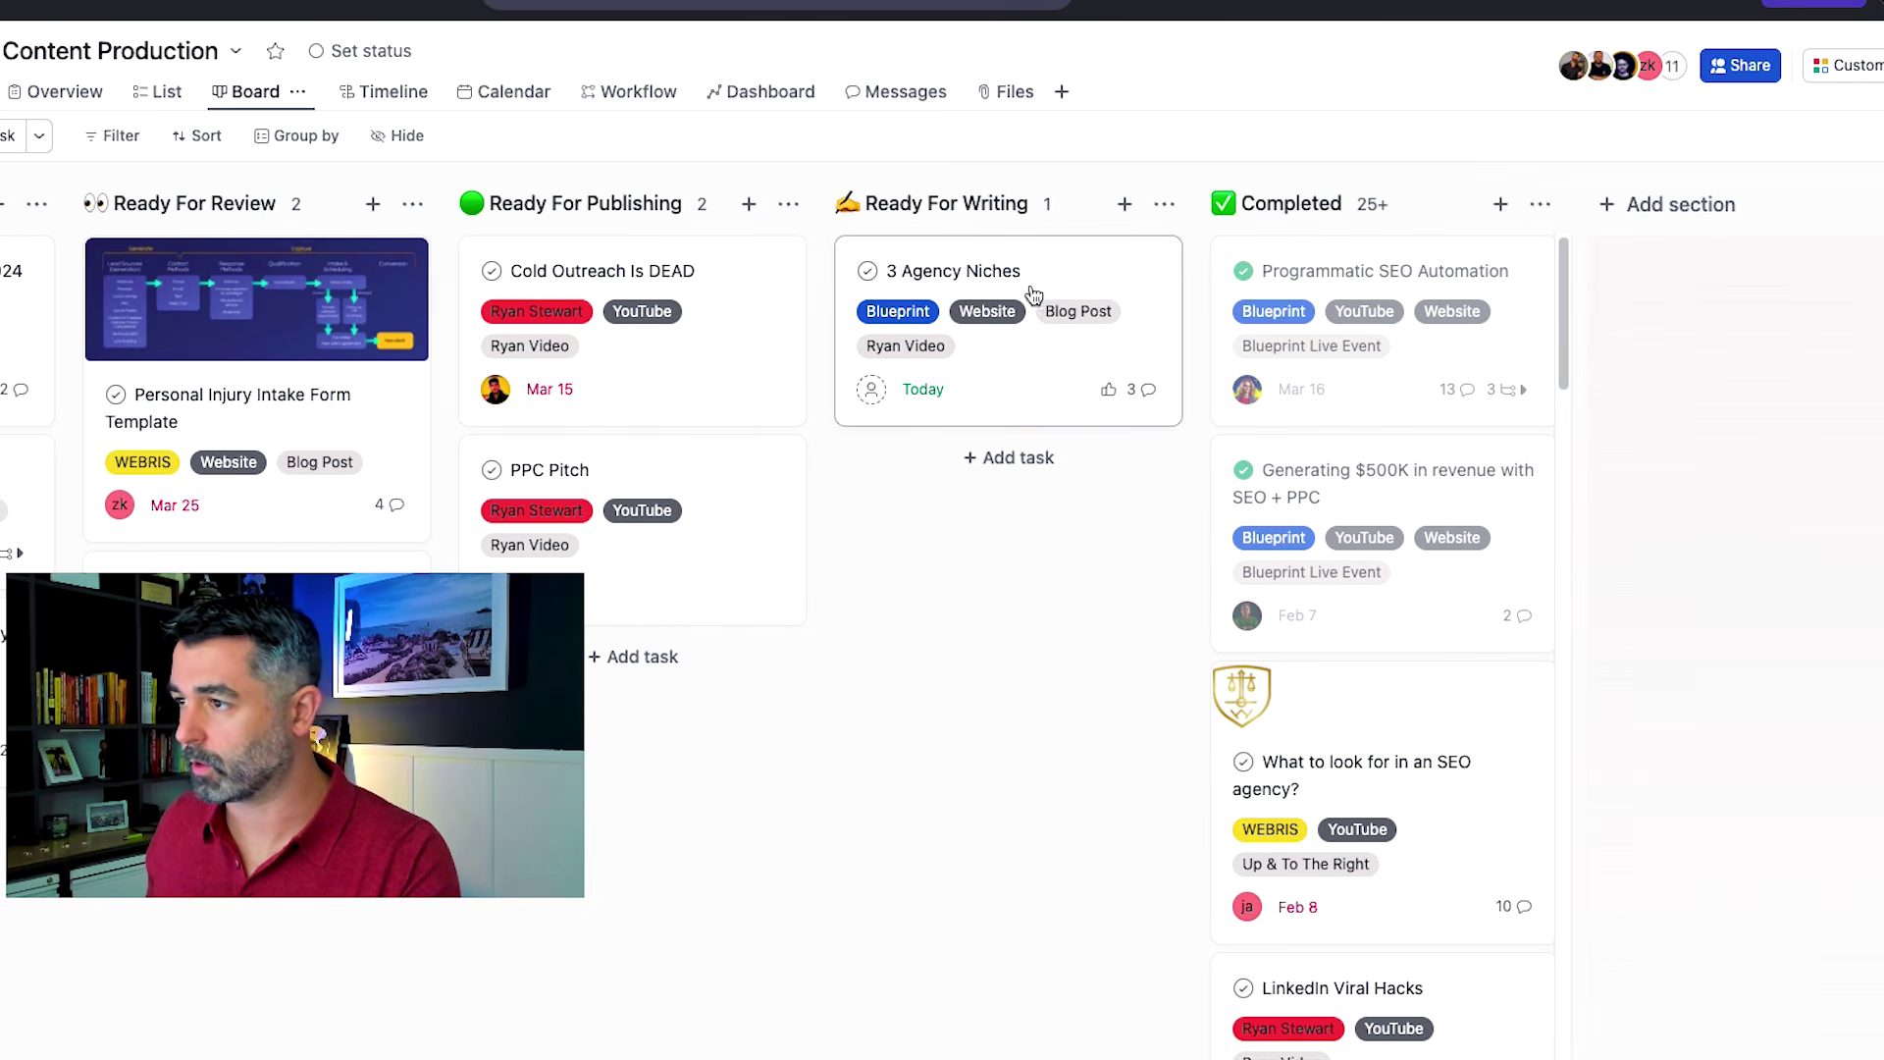
# Move the 3 Agency Niches task from Ready For Writing to Ready For Review and search for a teammate to assign to it.
pyautogui.moveTo(919, 274); pyautogui.dragTo(424, 267)
pyautogui.click(424, 267)
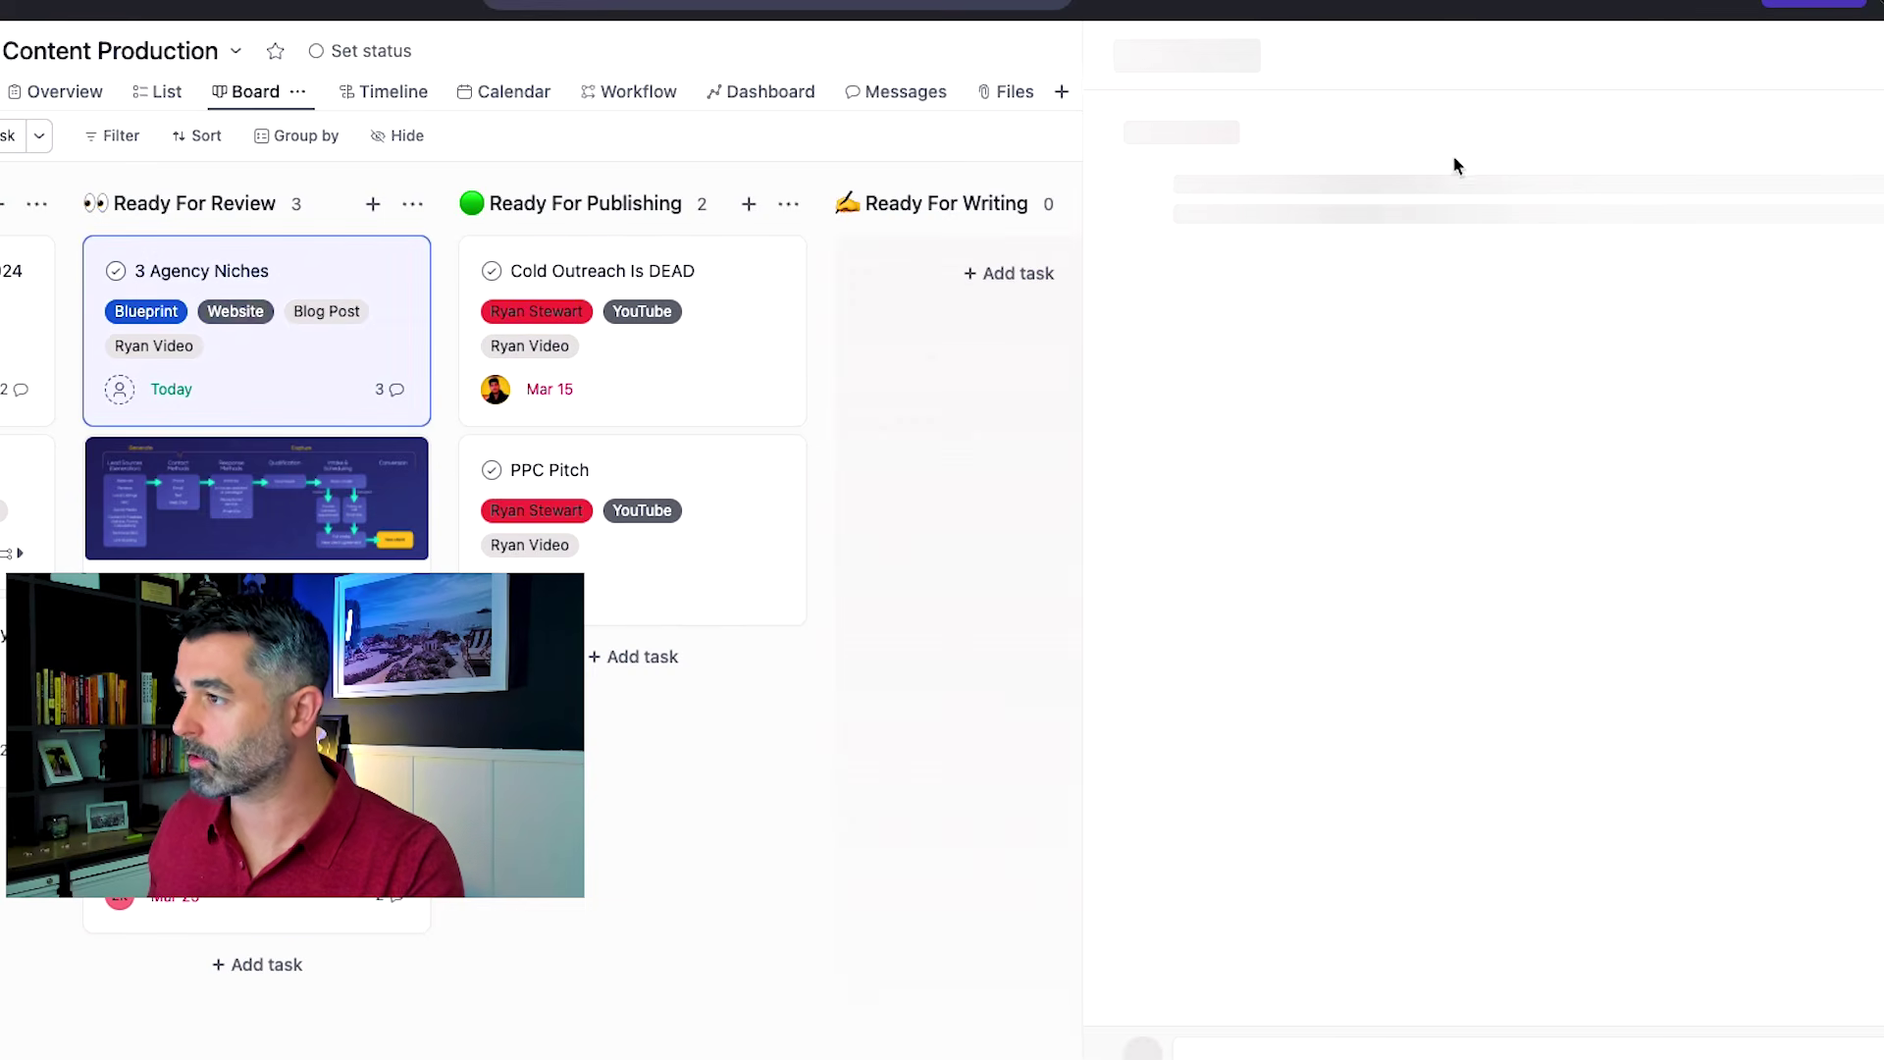
pyautogui.click(1393, 251)
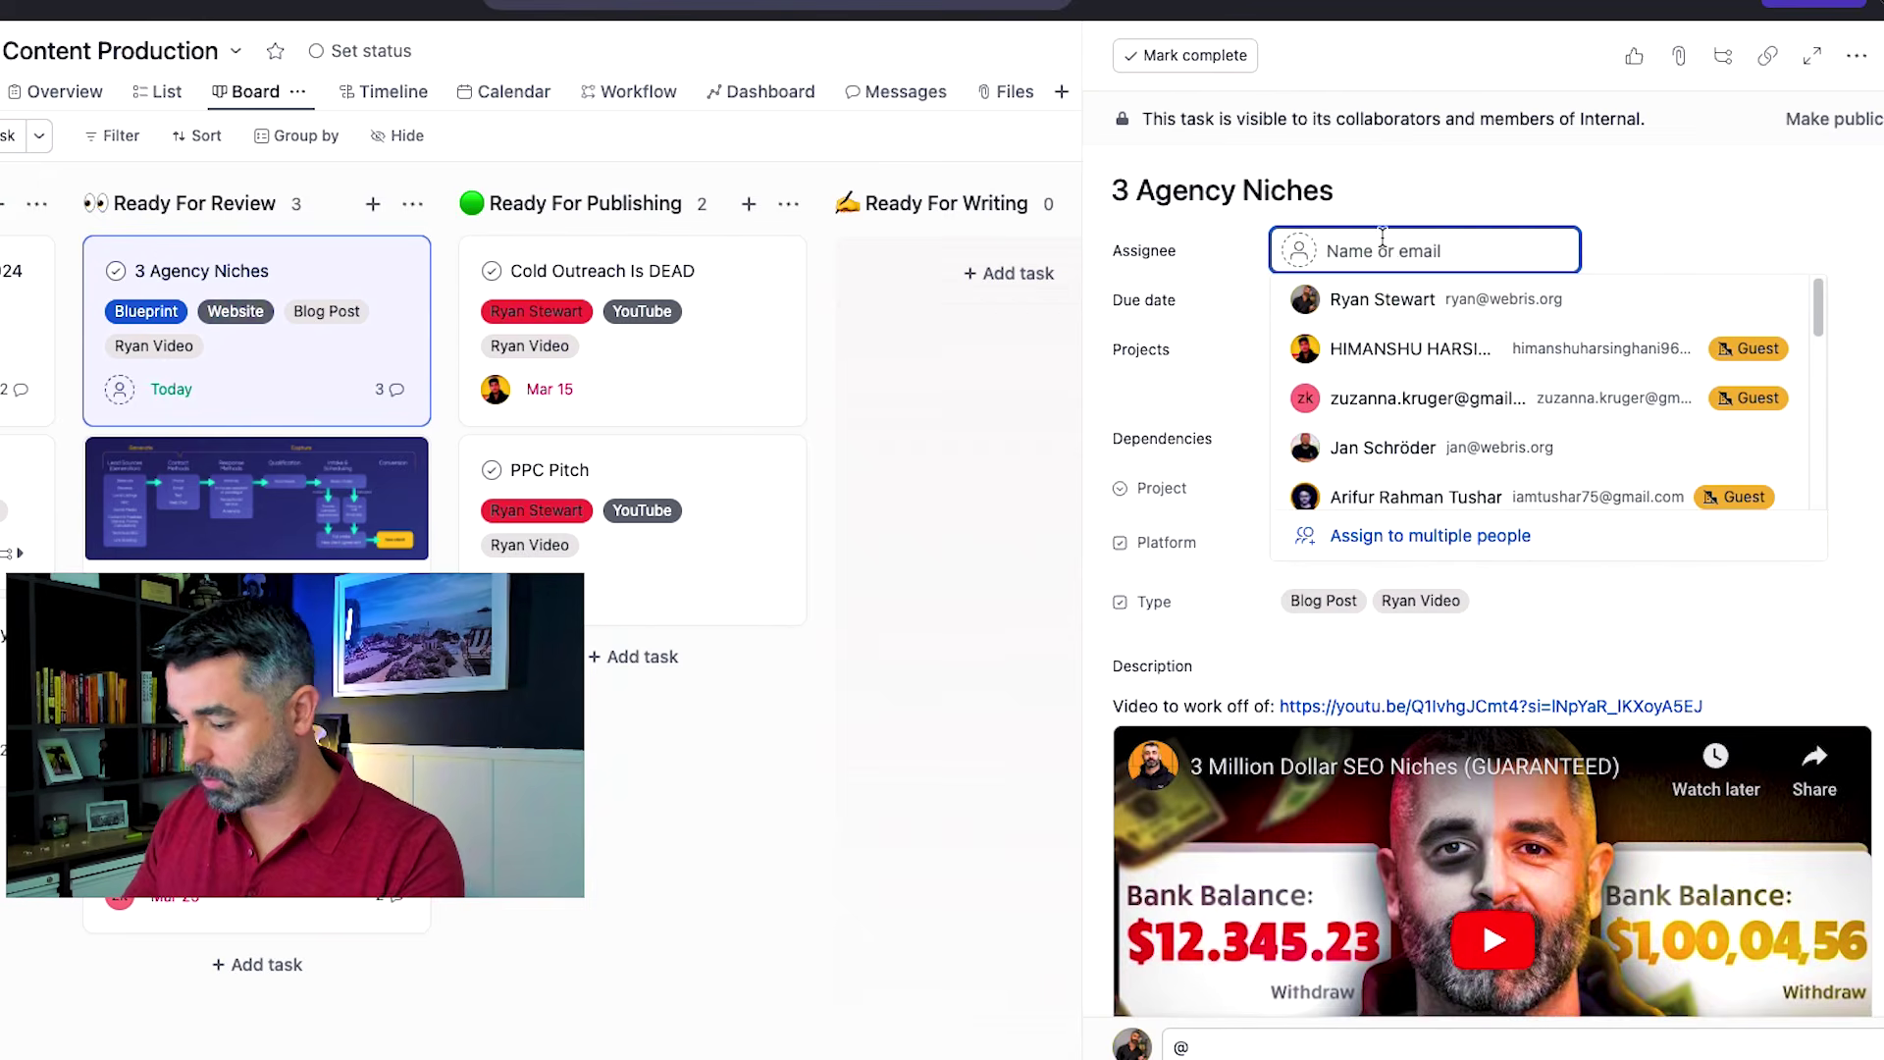
pyautogui.write('ele')
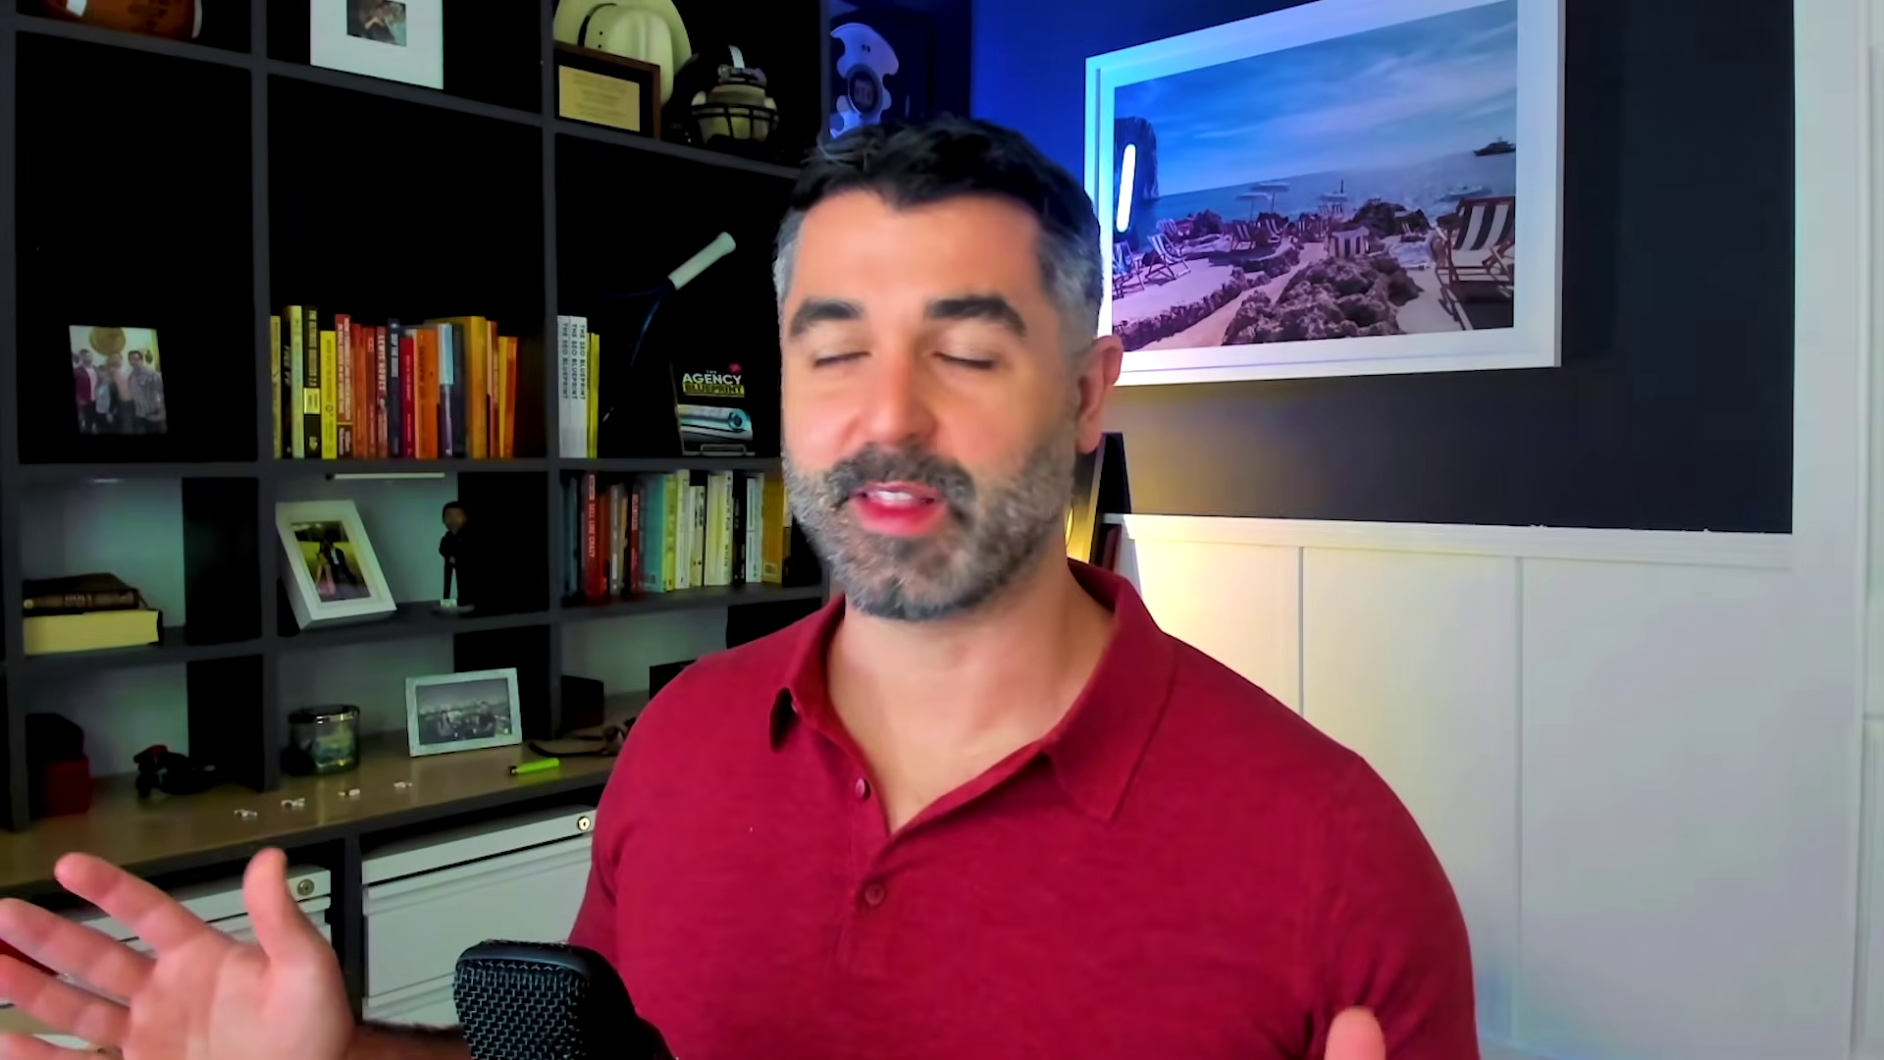